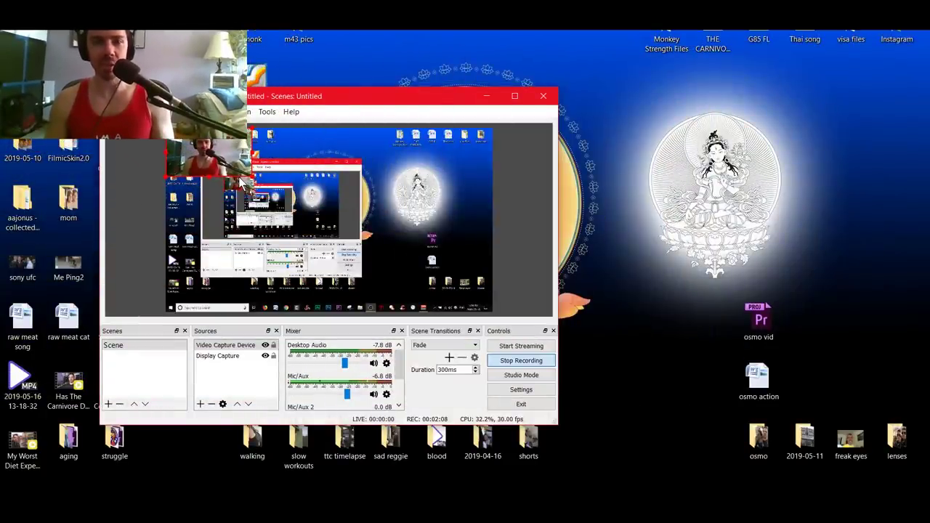
# - Set the recording window aside and bring up File Explorer at the CC NEW project file
pyautogui.click(486, 100)
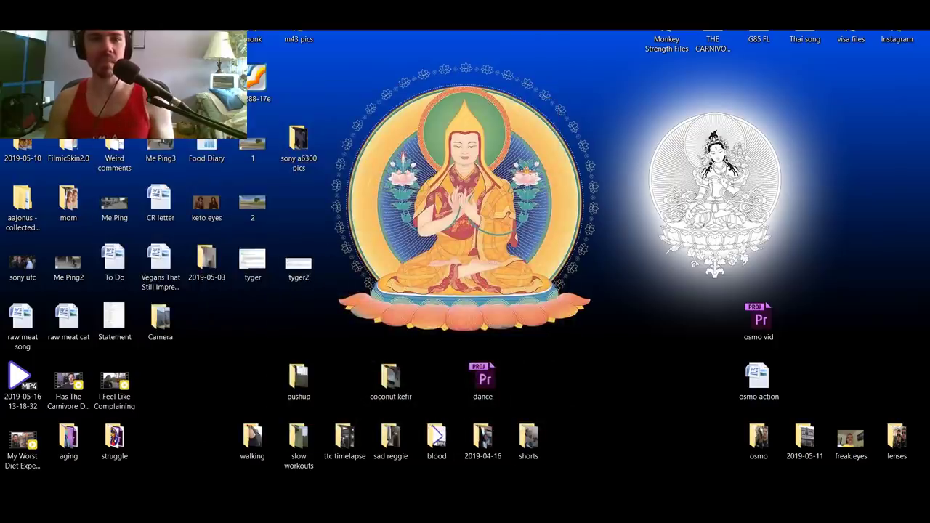
pyautogui.hotkey('alt', 'Tab')
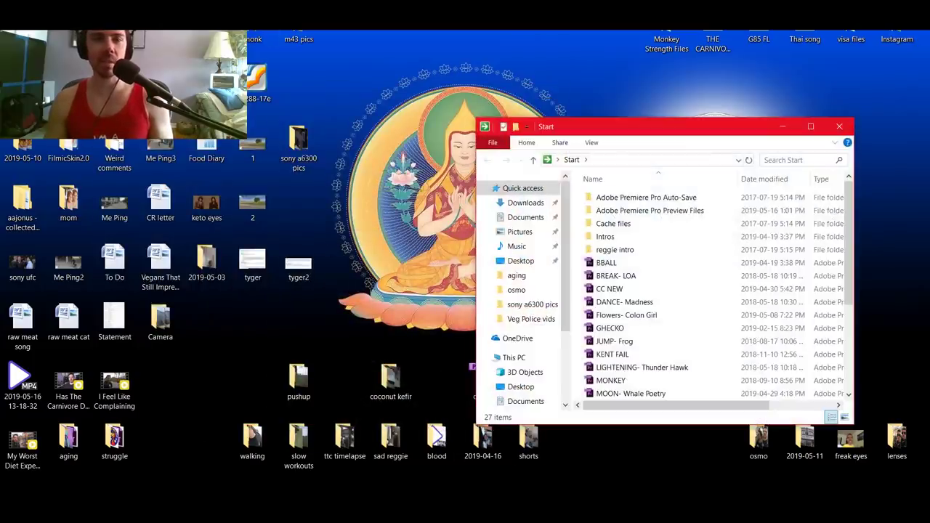
pyautogui.scroll(-3, 651, 332)
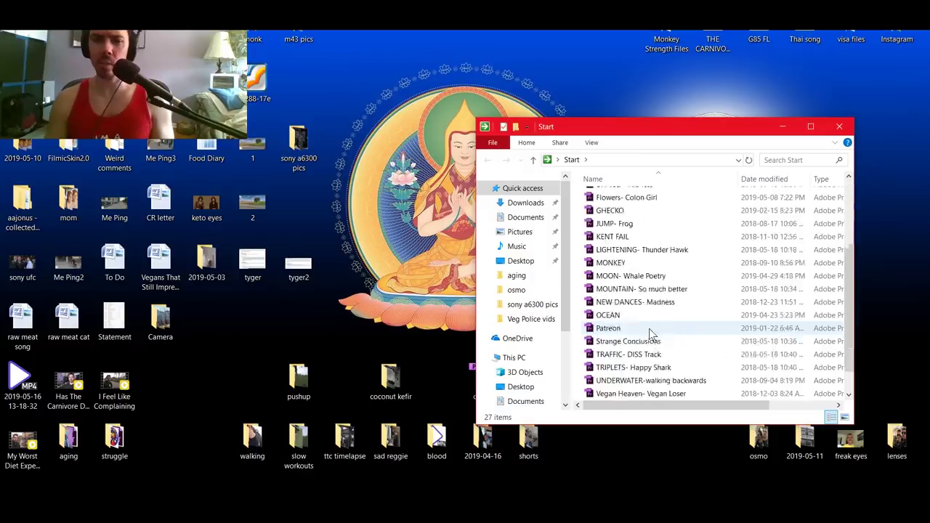
pyautogui.scroll(4, 639, 330)
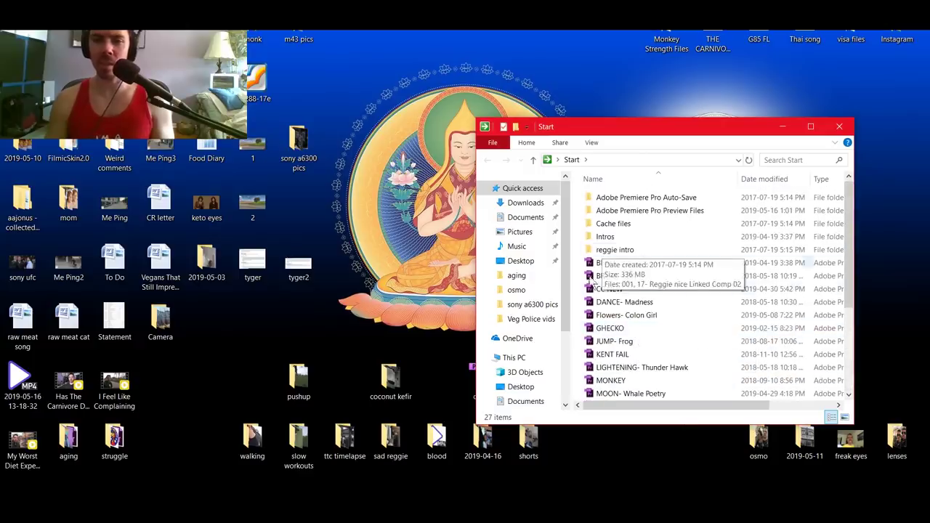
pyautogui.click(616, 289)
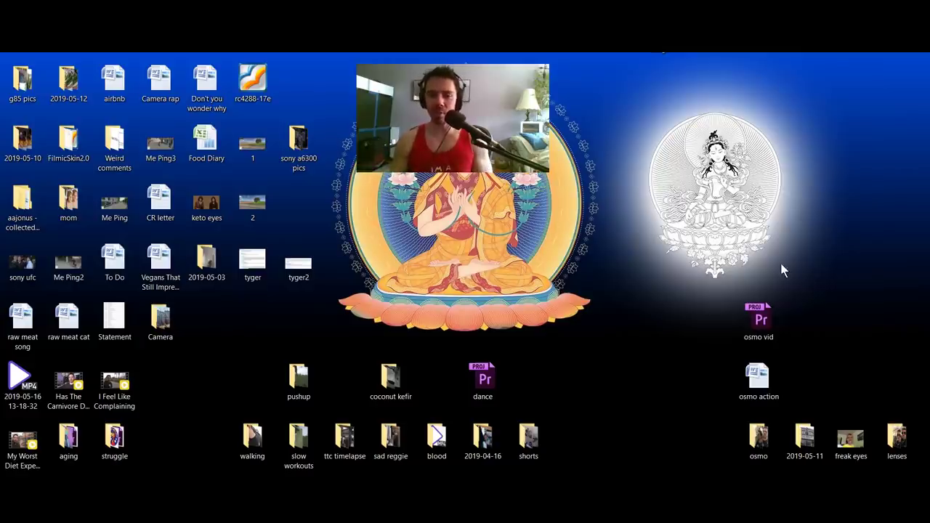
# - Open the osmo folder and drag clips C0427 through 00007 onto V1 at the playhead
pyautogui.doubleClick(759, 439)
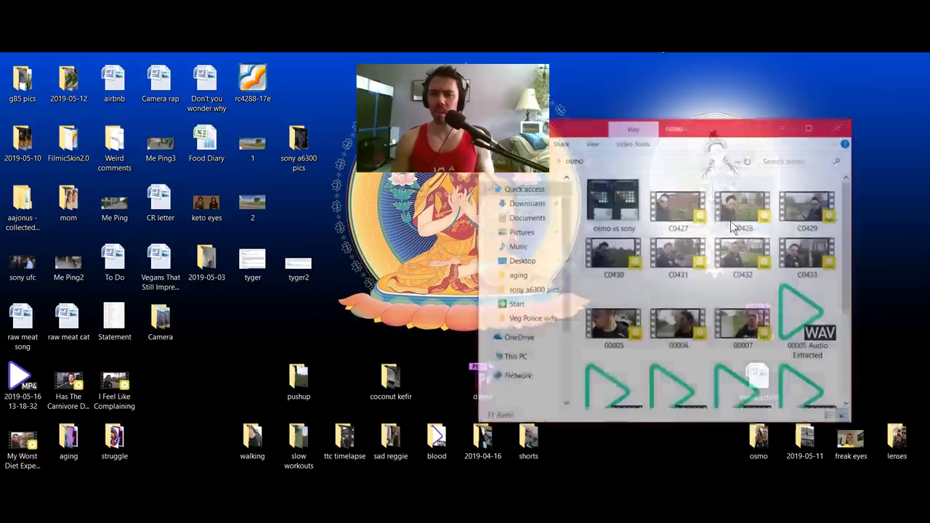
pyautogui.click(675, 201)
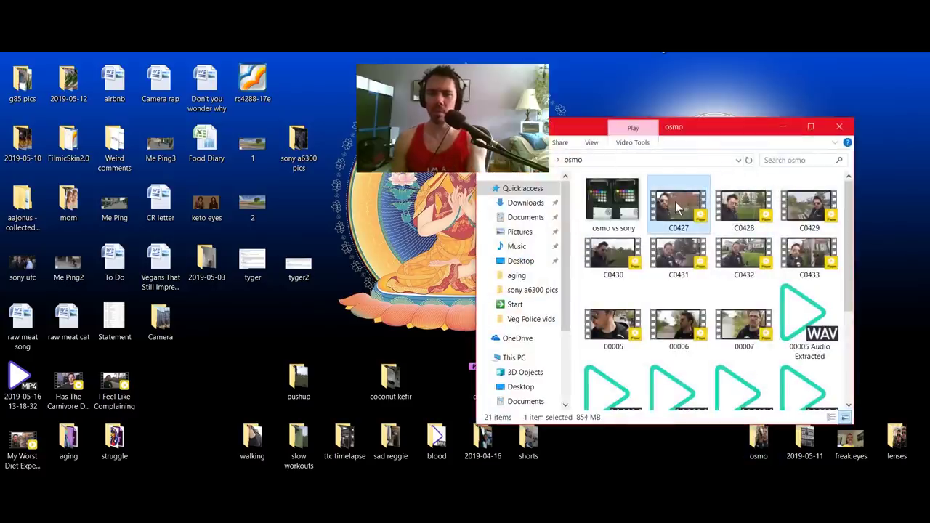
pyautogui.keyDown('shift'); pyautogui.click(749, 331); pyautogui.keyUp('shift')
pyautogui.moveTo(676, 207); pyautogui.dragTo(529, 440)
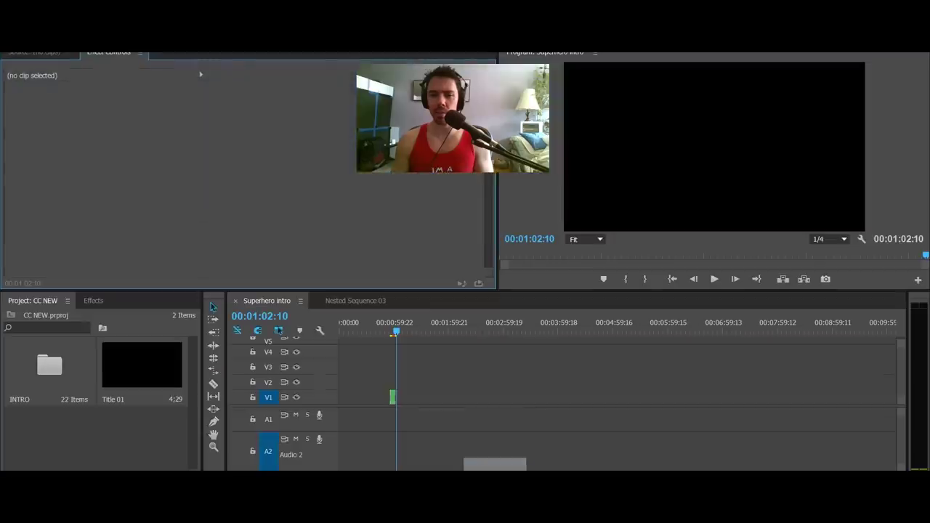
pyautogui.moveTo(393, 397); pyautogui.dragTo(417, 406)
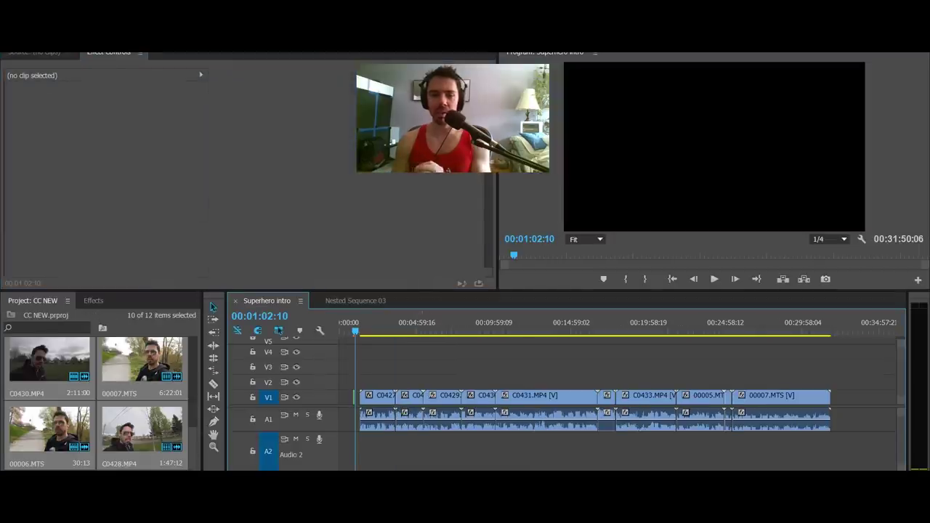
# - Select clip C0427 and send its audio to Adobe Audition with Ctrl+Shift+R
pyautogui.click(376, 405)
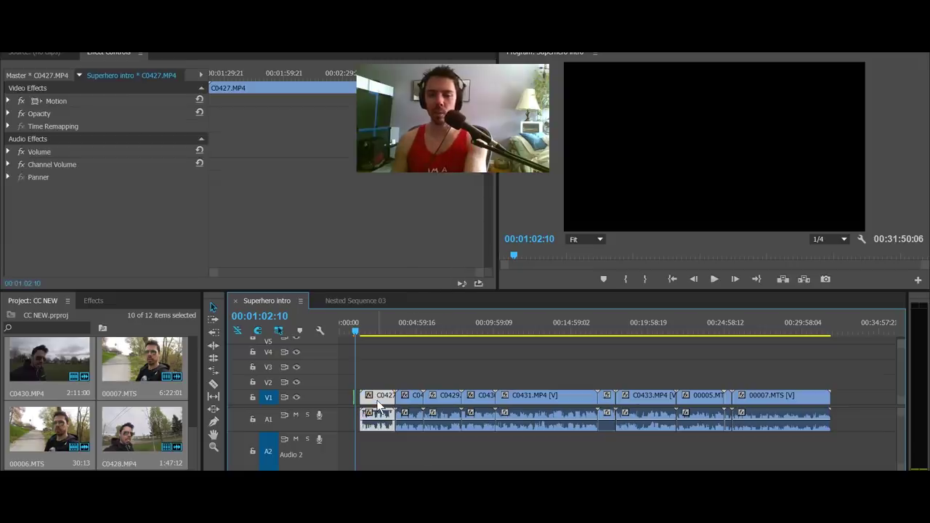
pyautogui.hotkey('ctrl', 'shift', 'r')
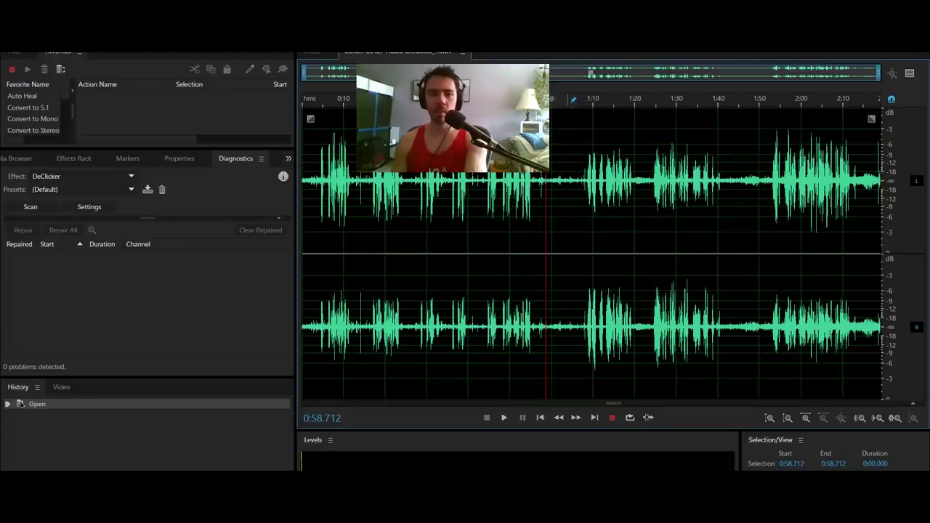
pyautogui.hotkey('alt', 'r')
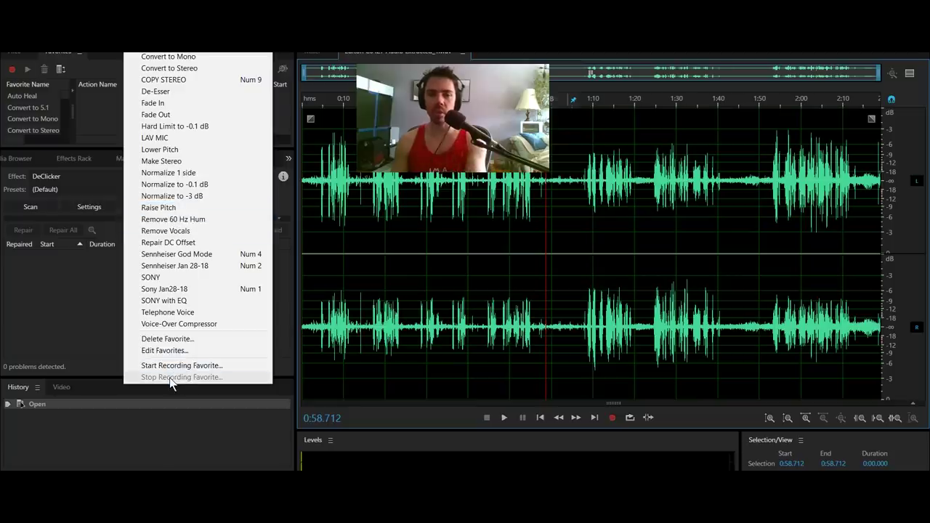
pyautogui.click(544, 223)
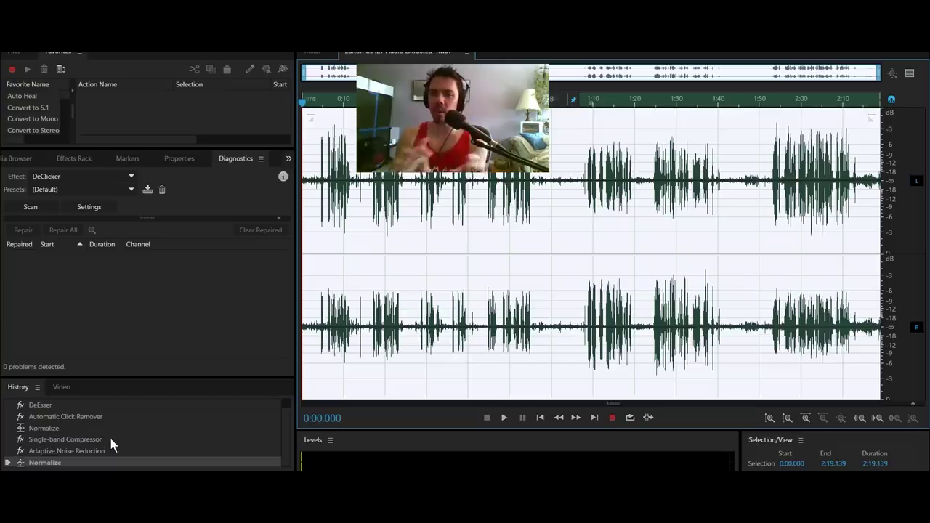
# - Keep every History step through the final Normalize and save the cleaned C0427 audio to Premiere
pyautogui.click(107, 451)
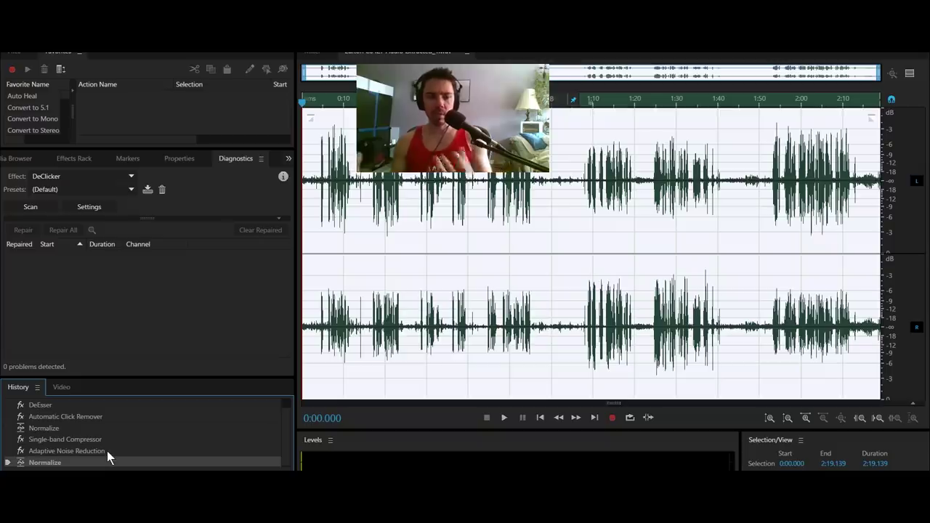
pyautogui.click(61, 463)
pyautogui.click(545, 216)
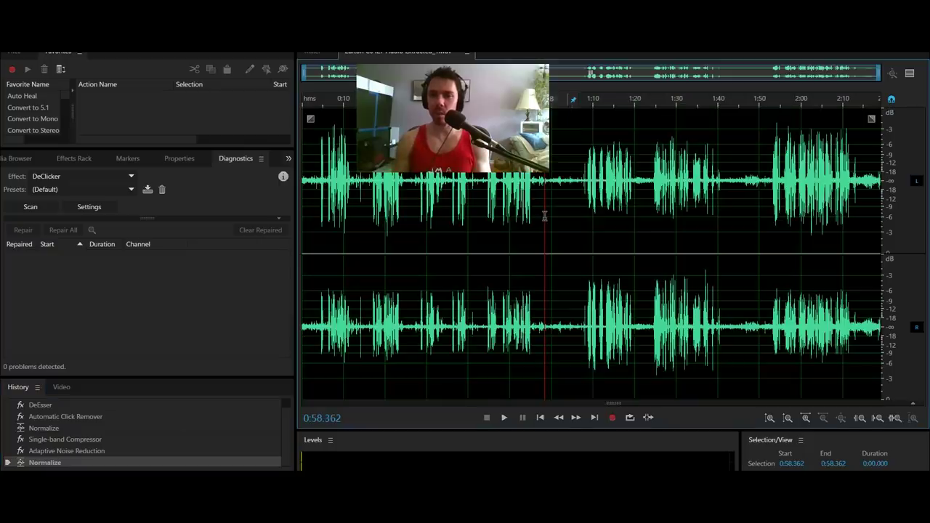
pyautogui.hotkey('alt', 'Tab')
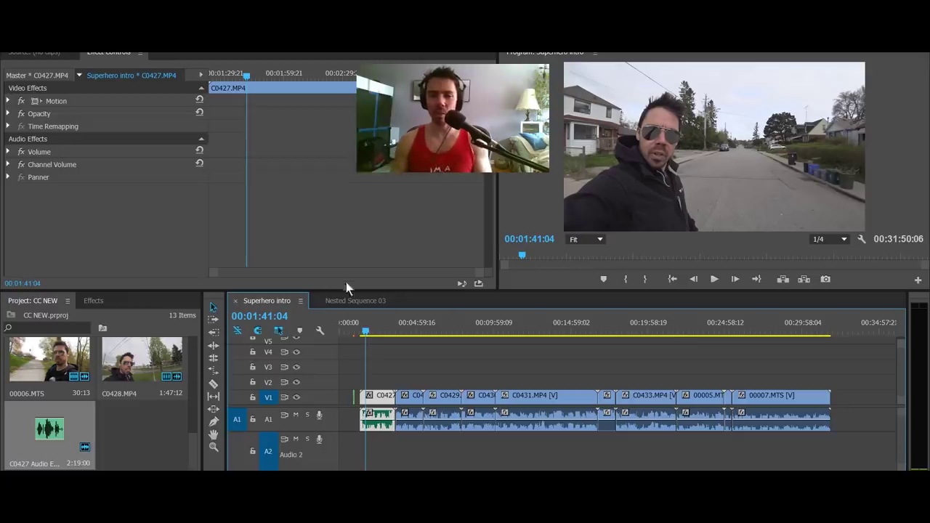
# - Deselect C0427 and move the playhead to 00:04:39:23 in the sequence
pyautogui.click(395, 385)
pyautogui.click(412, 328)
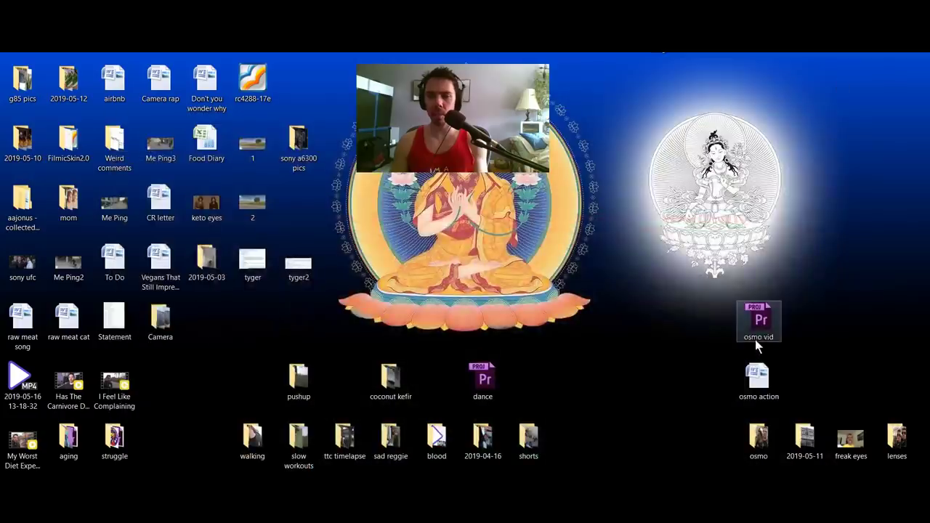
pyautogui.click(761, 329)
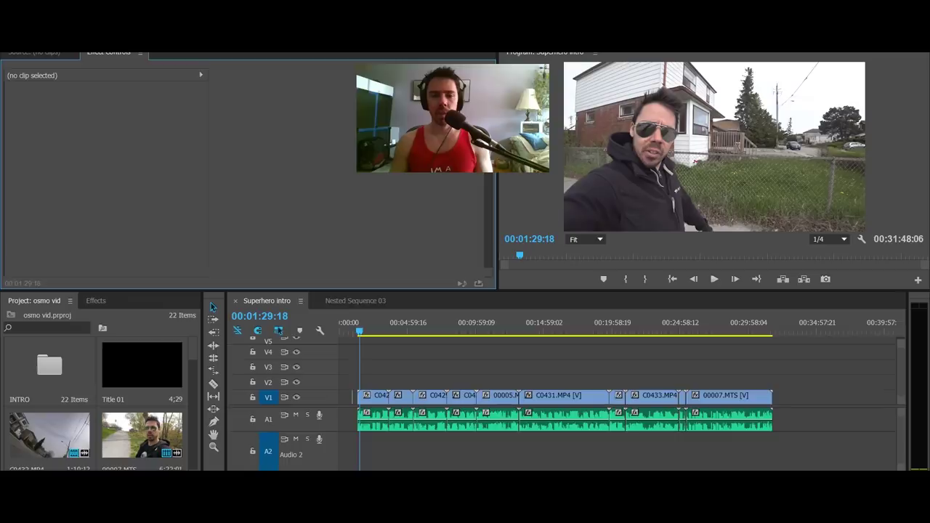
pyautogui.press('=')
pyautogui.press('=')
pyautogui.press('=')
pyautogui.press('=')
pyautogui.press('=')
pyautogui.press('=')
pyautogui.press('=')
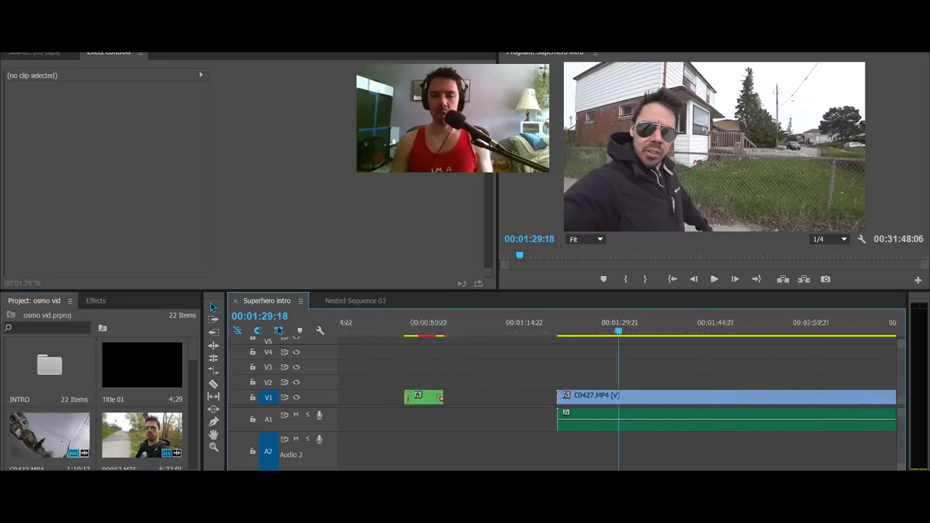
pyautogui.press('-')
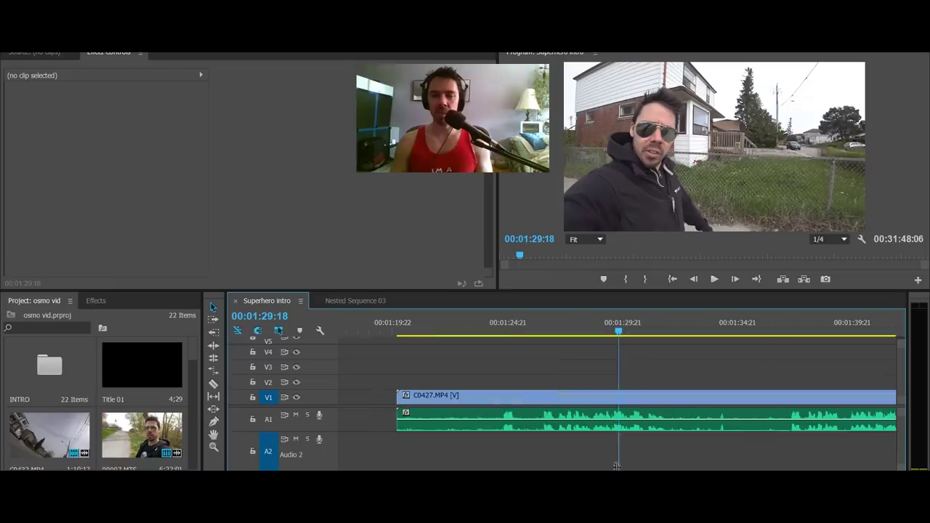
pyautogui.click(538, 327)
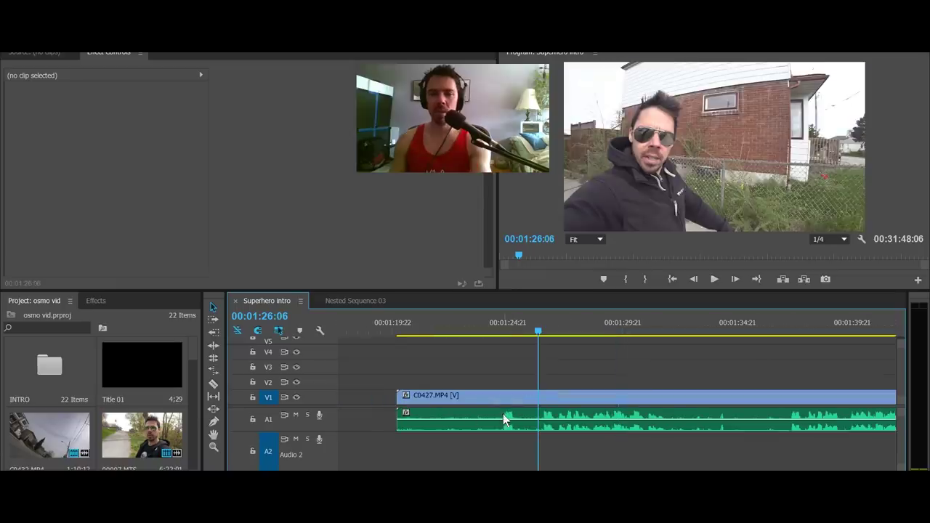
pyautogui.click(502, 329)
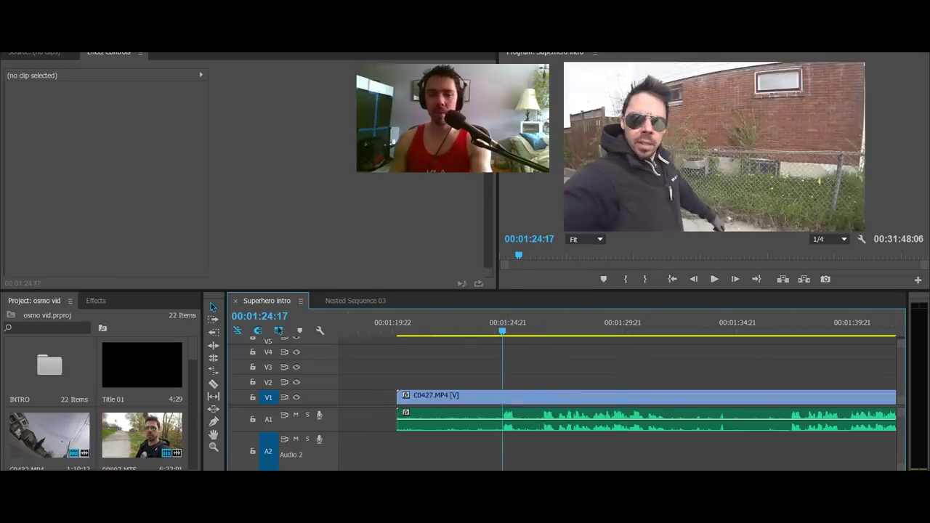
pyautogui.press('=')
pyautogui.press('=')
pyautogui.press('space')
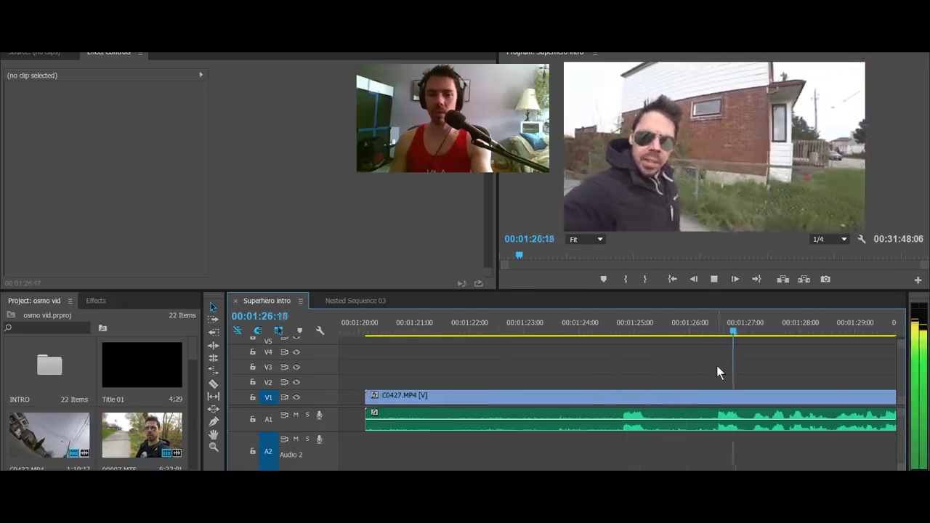
pyautogui.press('space')
pyautogui.scroll(-2, 776, 381)
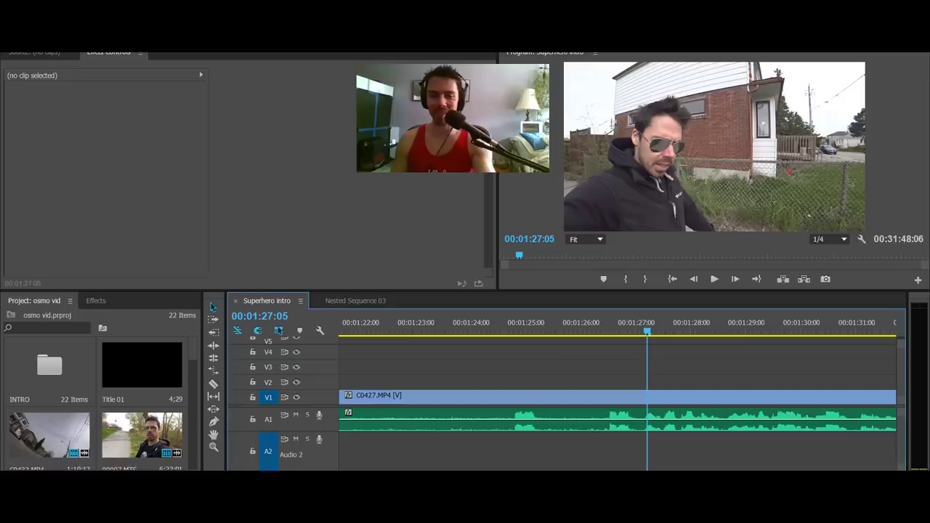
pyautogui.press('-')
pyautogui.press('-')
pyautogui.press('-')
pyautogui.press('-')
pyautogui.press('-')
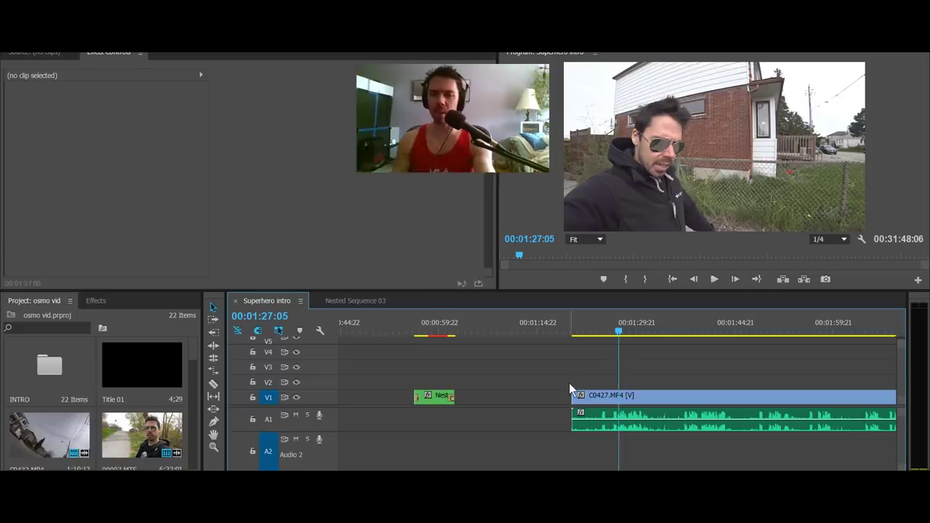
pyautogui.click(680, 334)
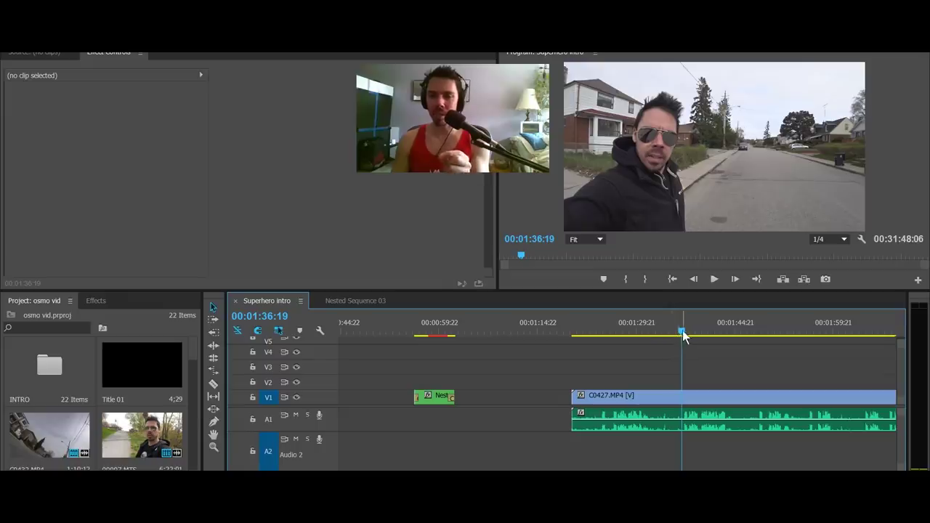
pyautogui.click(613, 333)
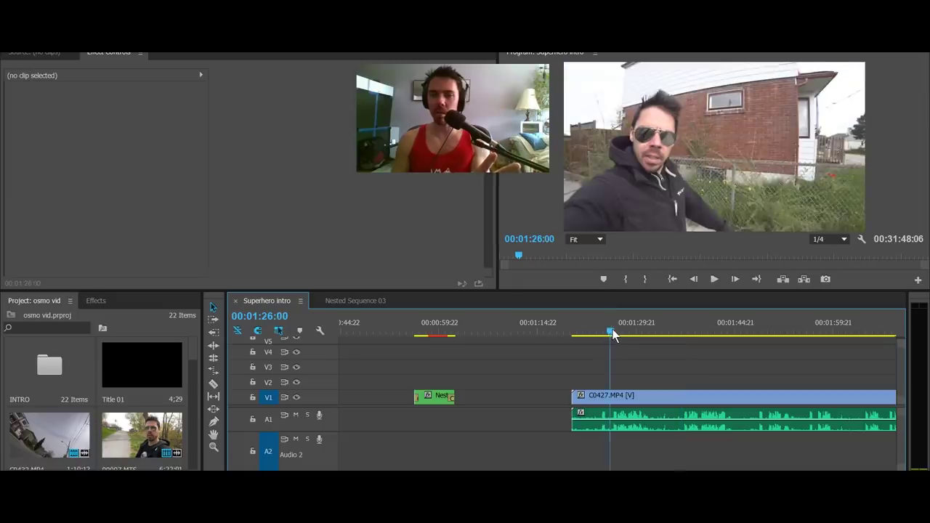
pyautogui.click(681, 331)
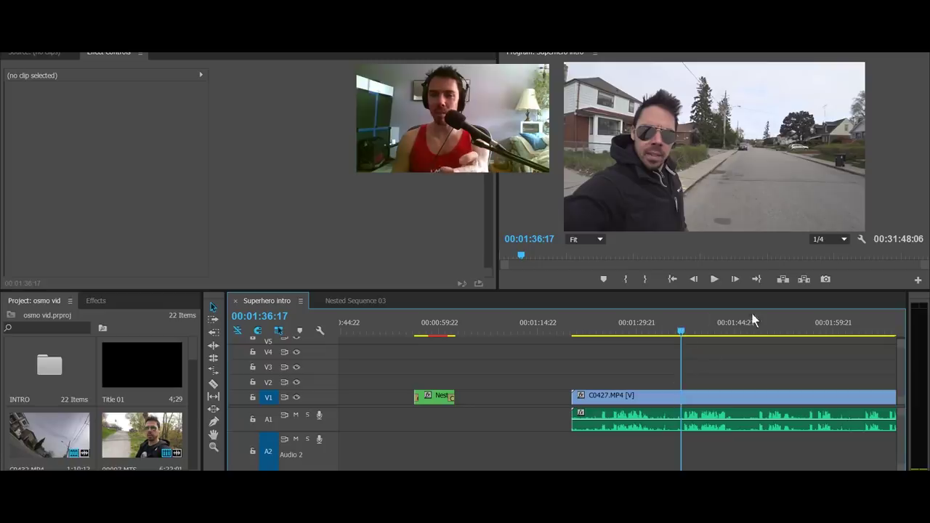
pyautogui.click(758, 330)
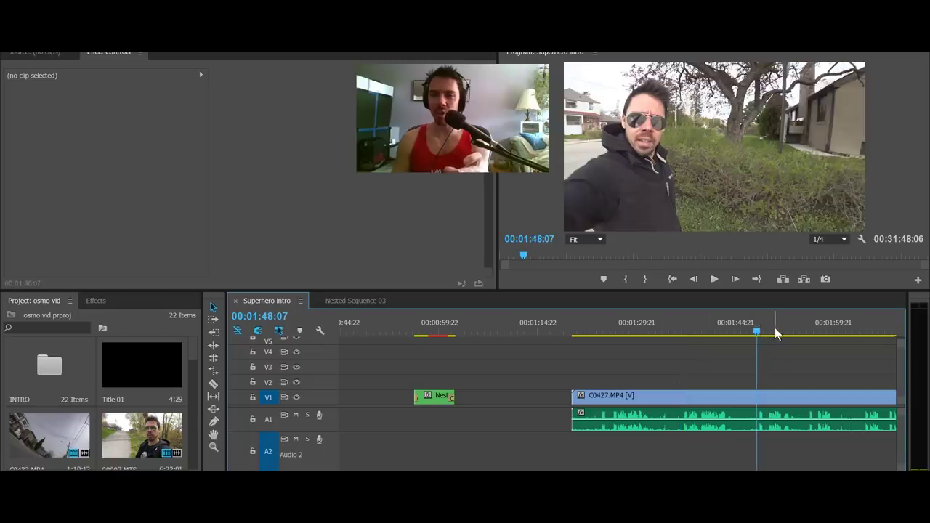
pyautogui.click(765, 332)
pyautogui.scroll(-2, 758, 351)
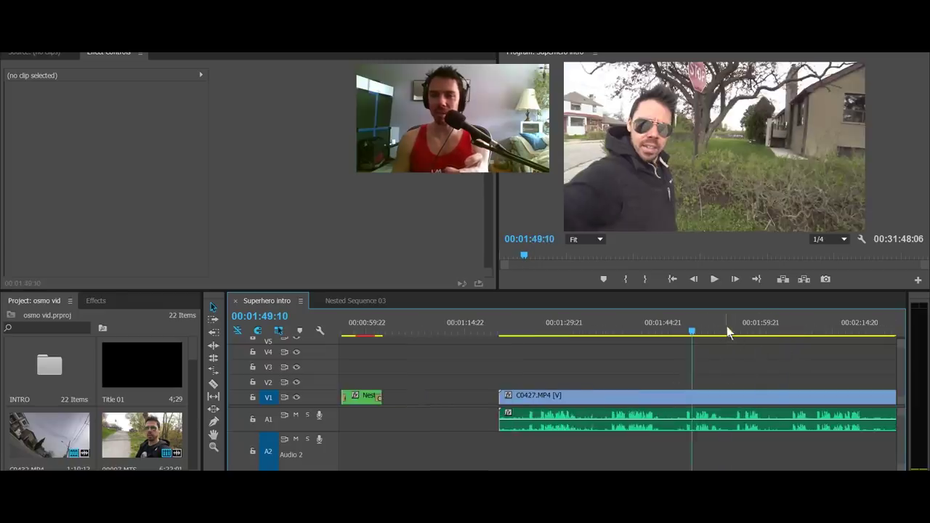
pyautogui.click(731, 331)
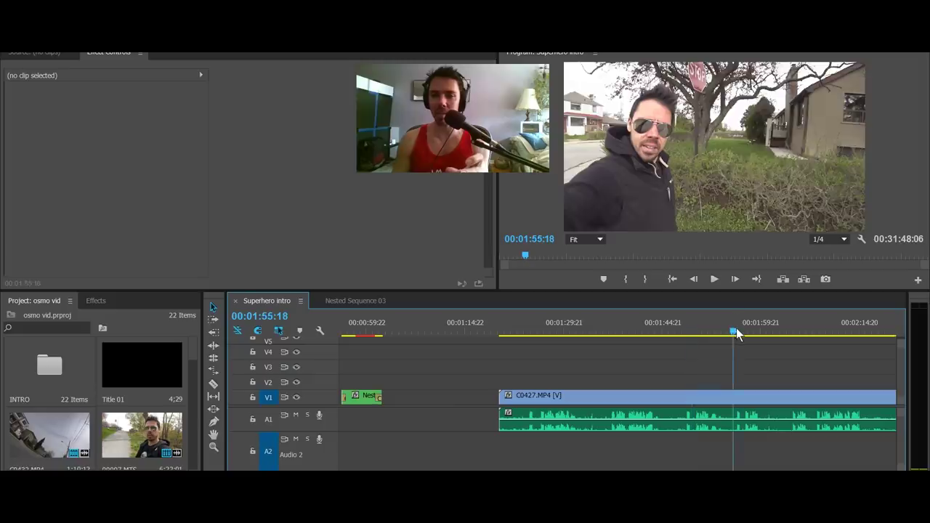
pyautogui.click(792, 332)
pyautogui.scroll(-2, 792, 336)
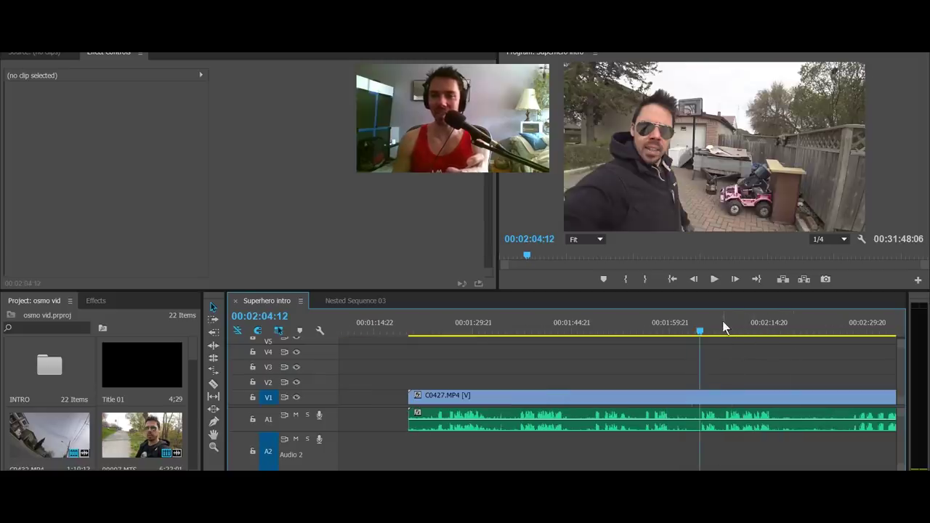
pyautogui.click(723, 325)
pyautogui.hscroll(2, 699, 348)
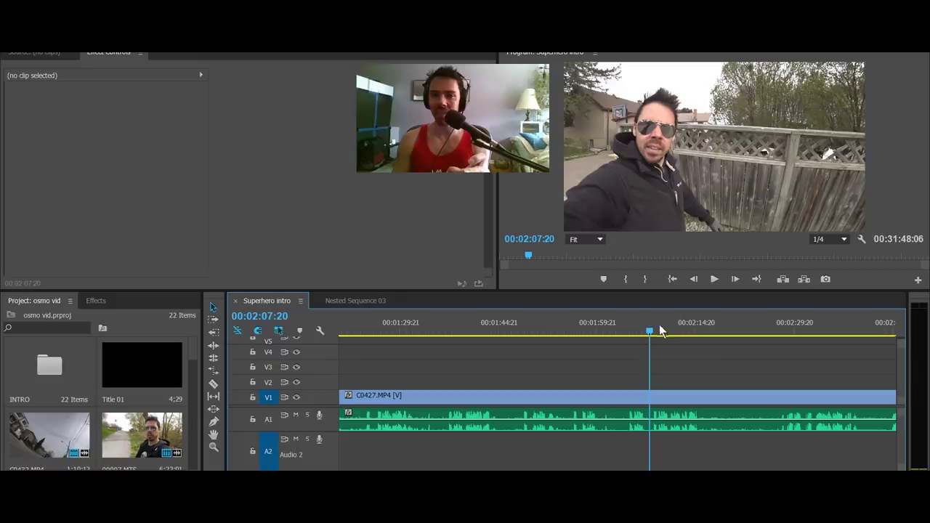
pyautogui.click(783, 333)
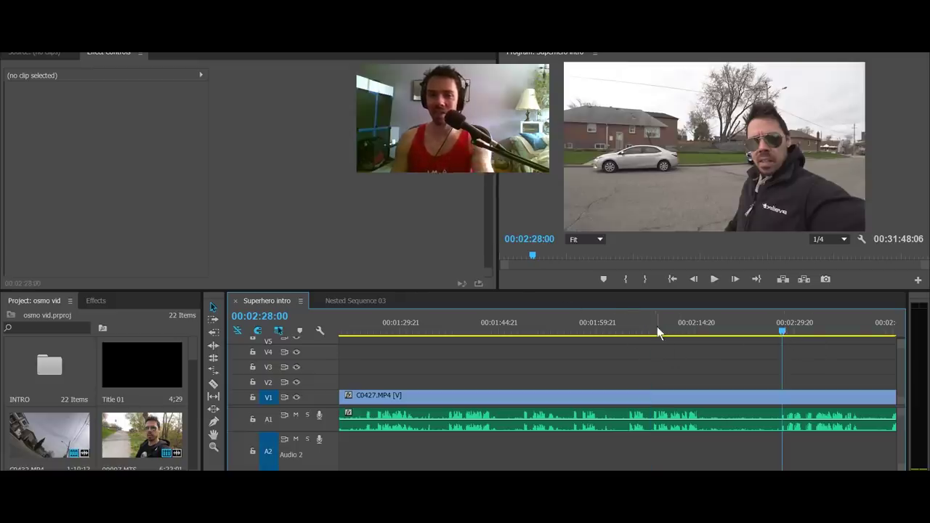
pyautogui.click(657, 326)
# - Ripple-trim C0427's start to the playhead, add a default cross dissolve there, and preview it
pyautogui.press('=')
pyautogui.press('=')
pyautogui.press('=')
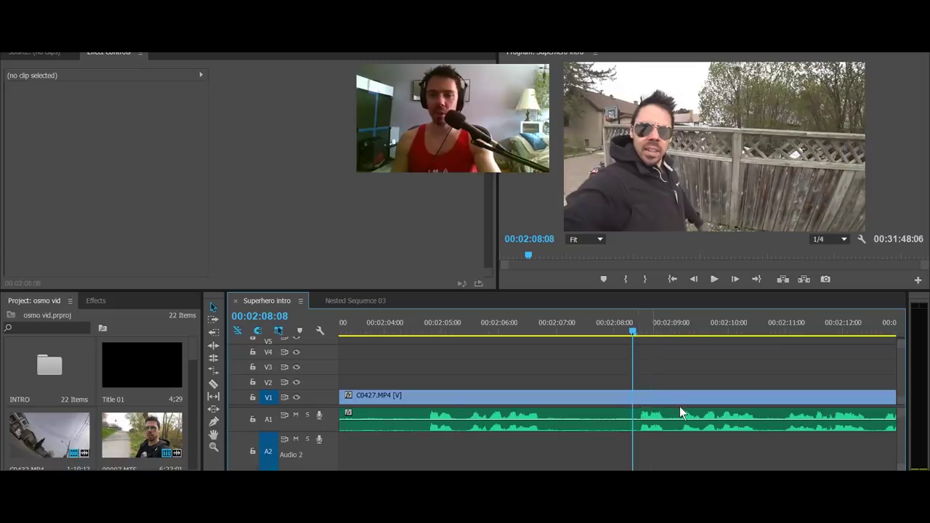
pyautogui.press('q')
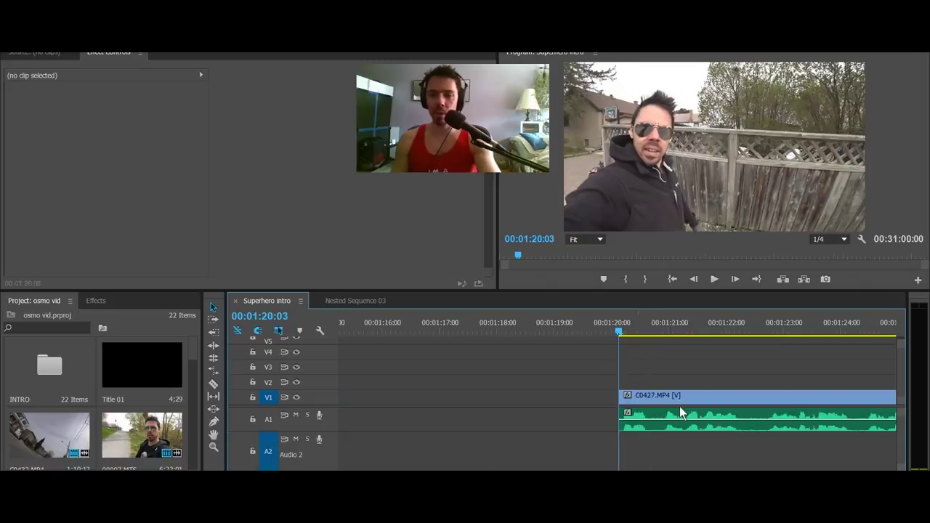
pyautogui.rightClick(620, 397)
pyautogui.click(659, 467)
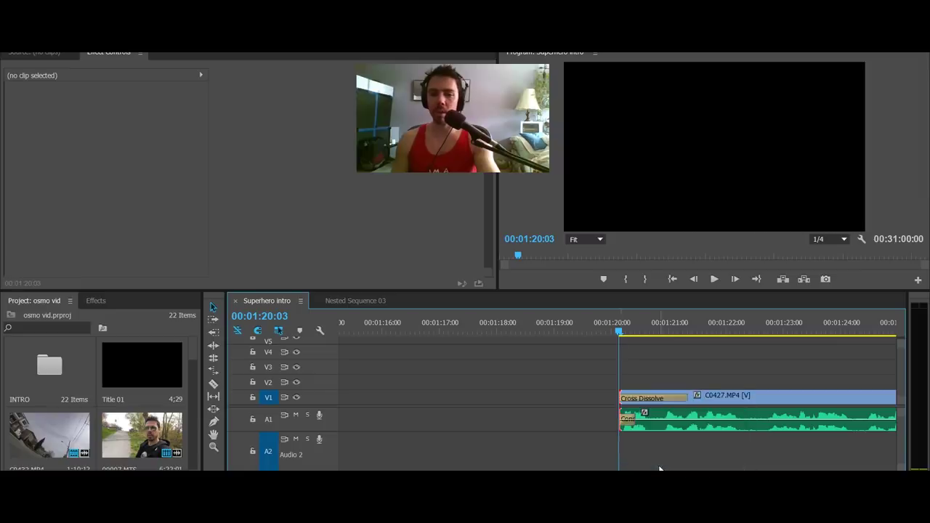
pyautogui.press('space')
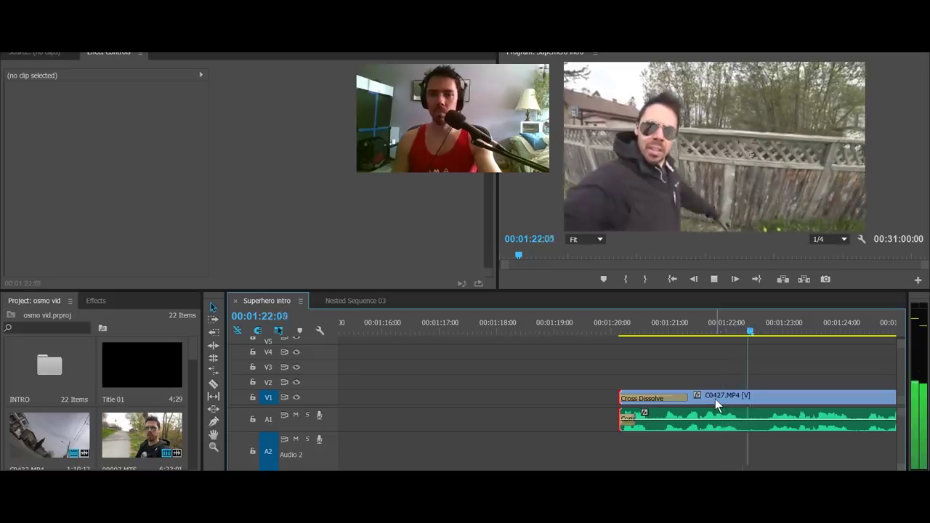
pyautogui.press('space')
pyautogui.scroll(-2, 731, 400)
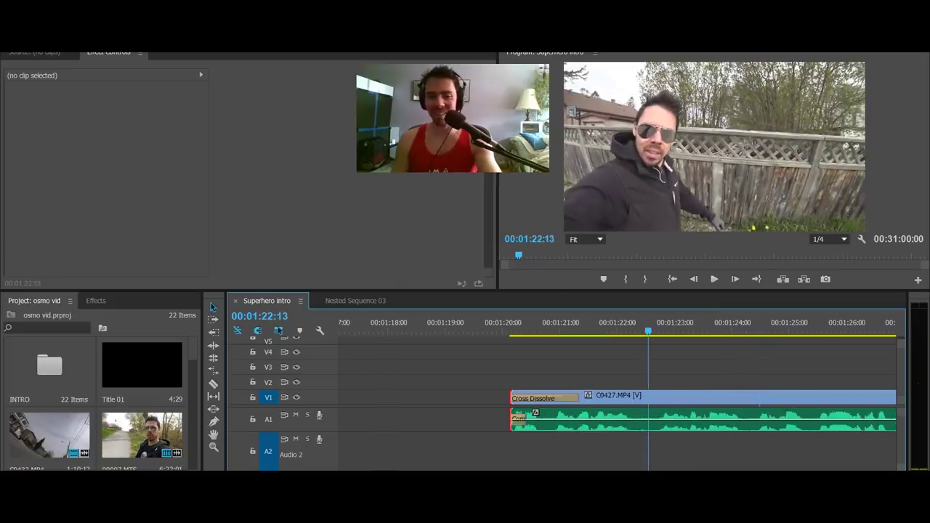
pyautogui.scroll(-5, 510, 447)
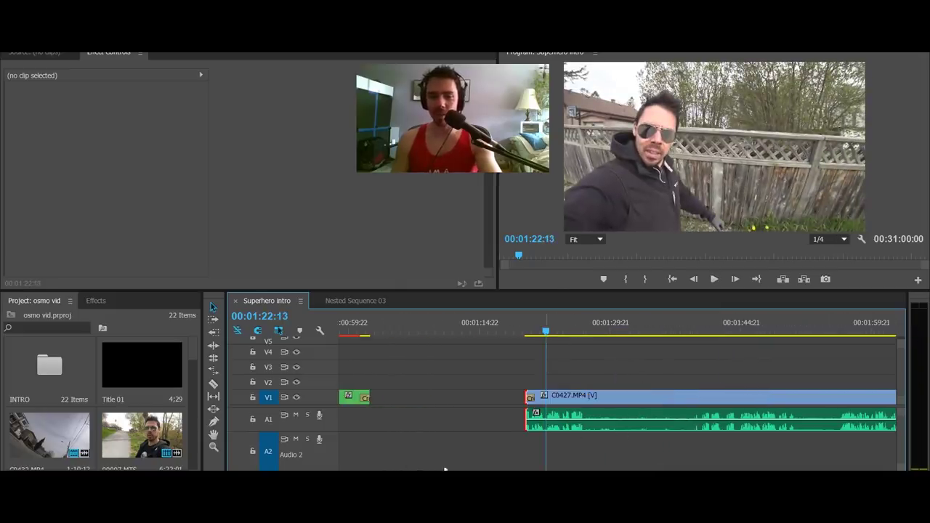
# - Split C0427 at about 1:26 after previewing the spot
pyautogui.scroll(5, 605, 431)
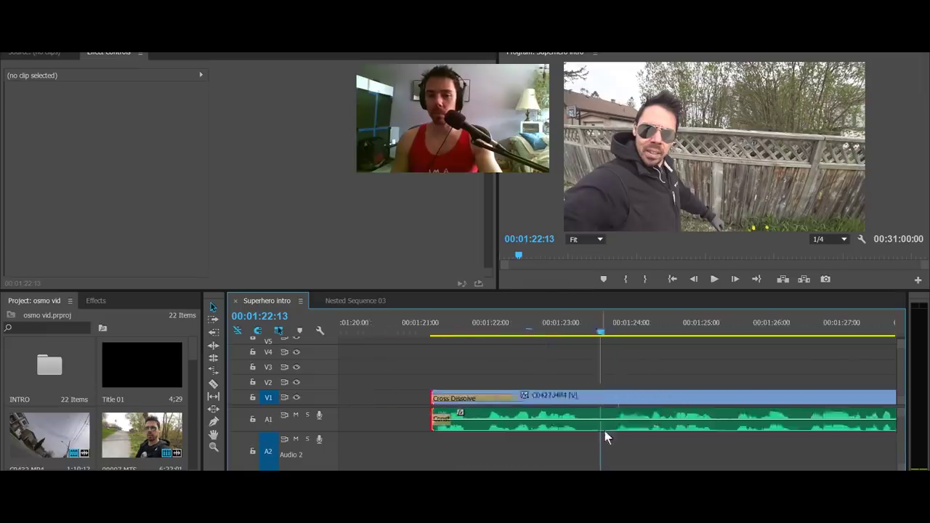
pyautogui.click(634, 333)
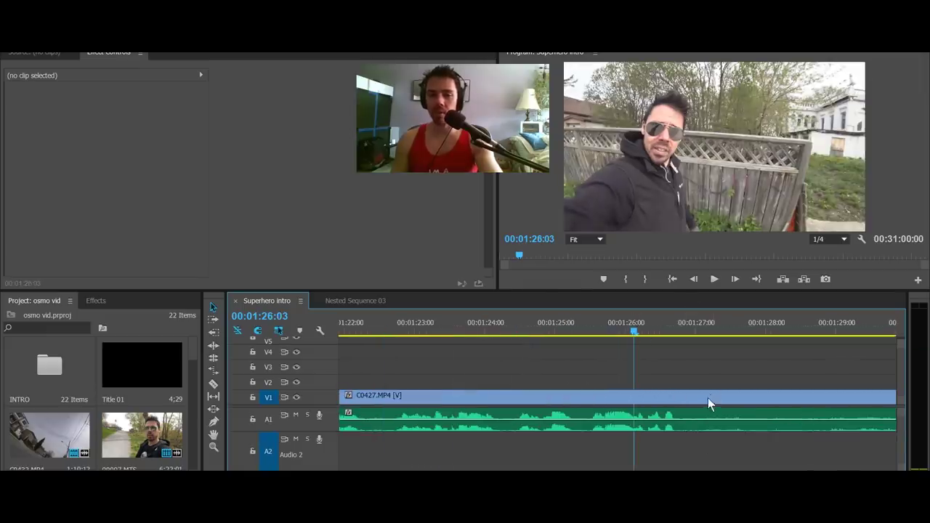
pyautogui.press('space')
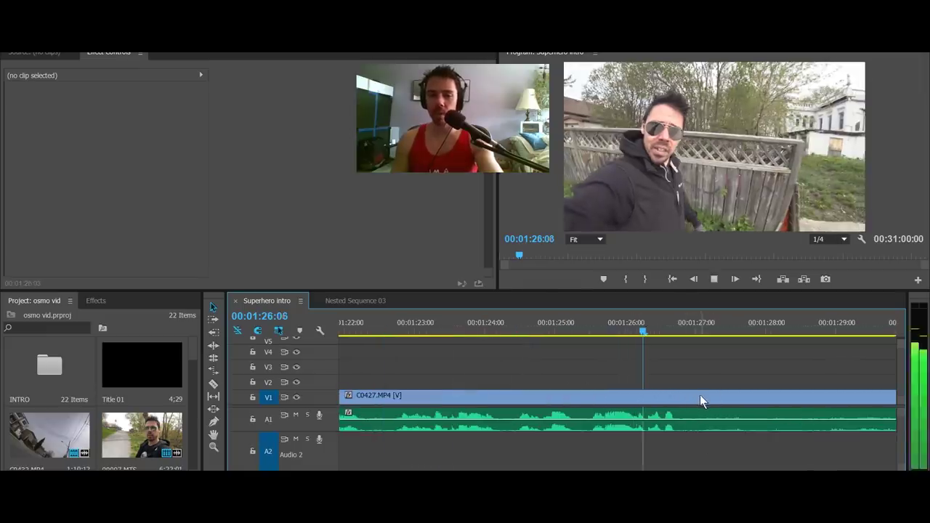
pyautogui.press('space')
pyautogui.click(708, 396)
pyautogui.hotkey('ctrl', 'k')
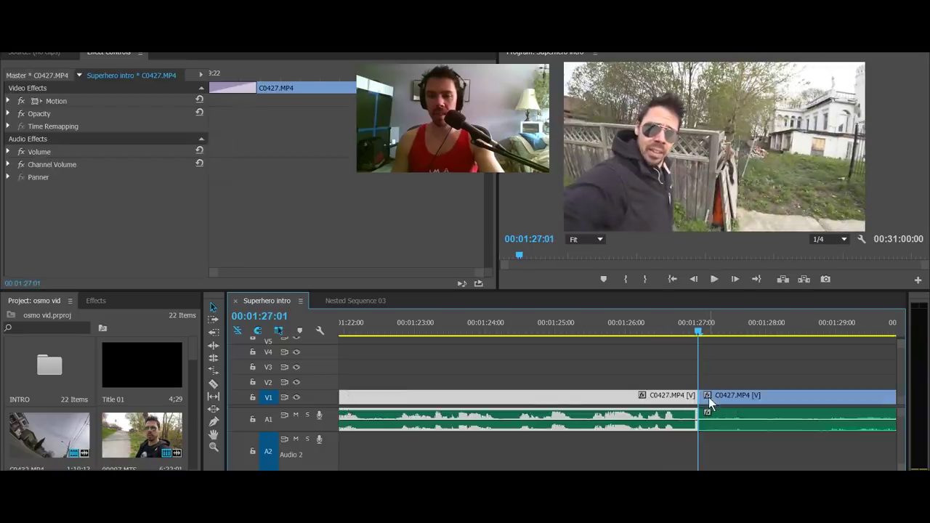
# - Scrub ahead to around 1:44:21, then jump back to the previous edit point
pyautogui.scroll(-4, 712, 399)
pyautogui.scroll(-7, 709, 399)
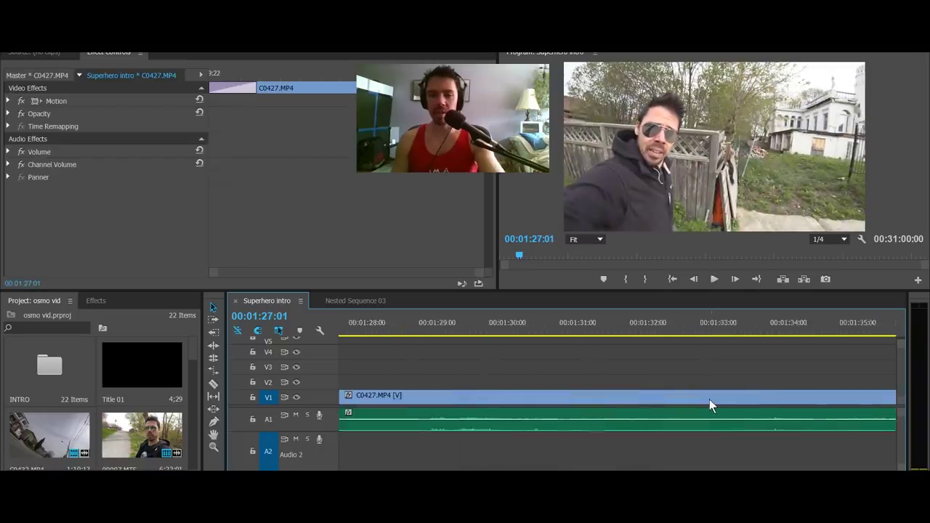
pyautogui.scroll(-5, 712, 396)
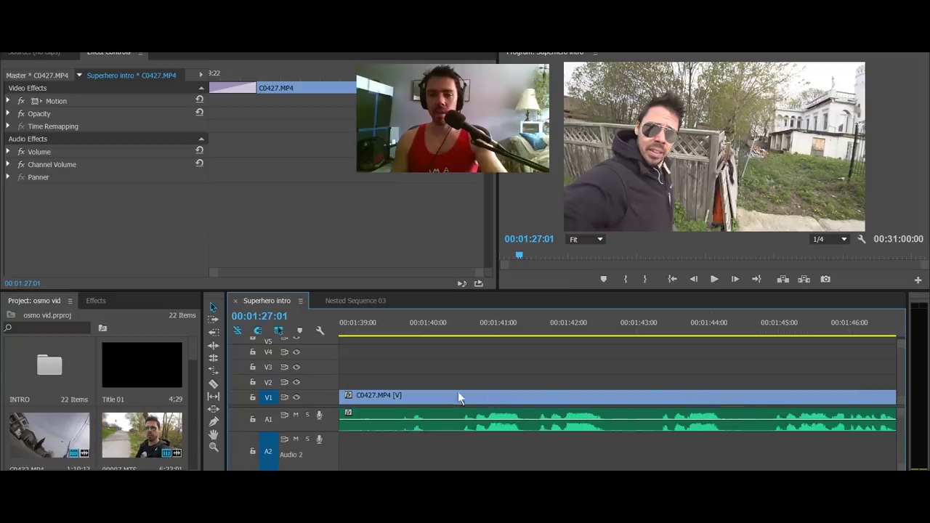
pyautogui.moveTo(771, 331); pyautogui.dragTo(459, 333)
pyautogui.press('-')
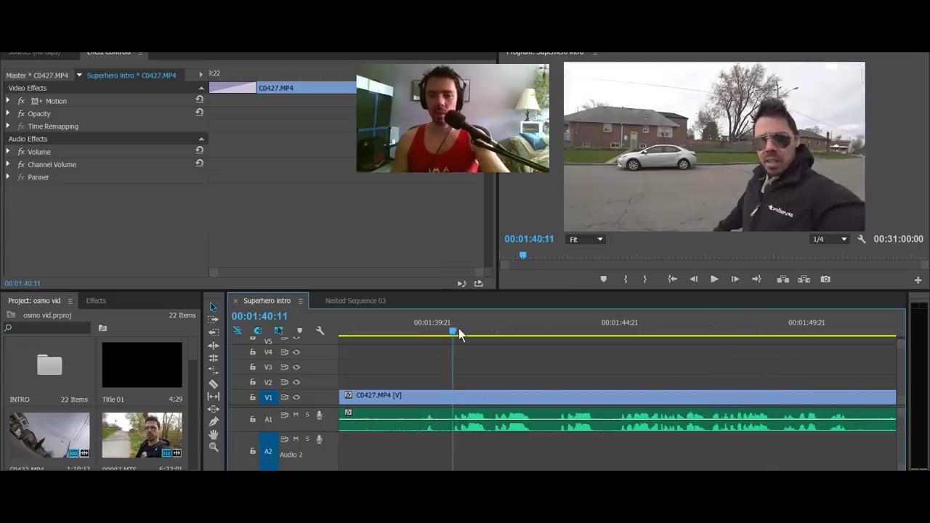
pyautogui.click(492, 332)
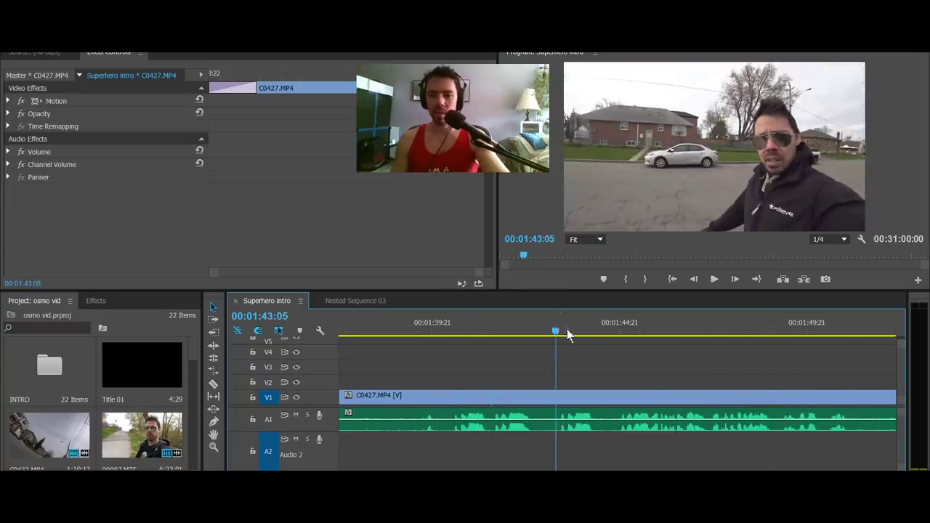
pyautogui.moveTo(612, 332); pyautogui.dragTo(620, 334)
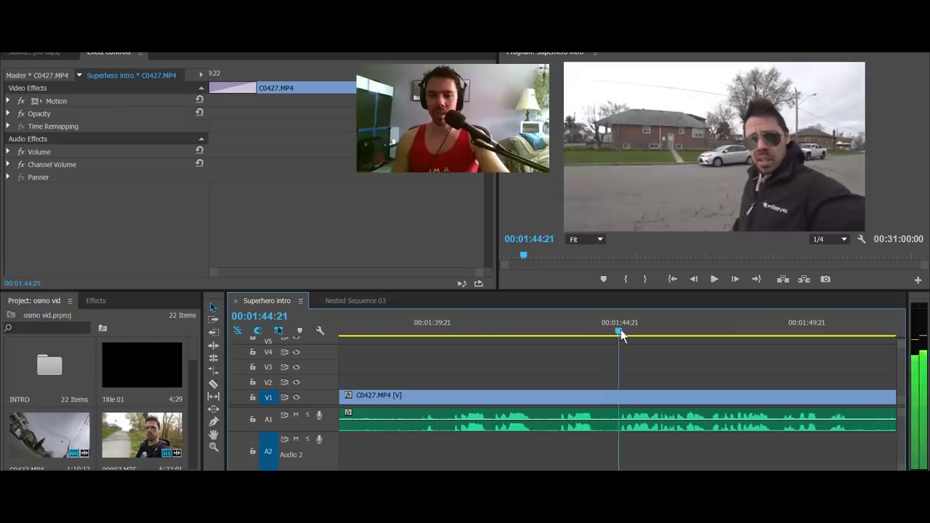
pyautogui.press('Up')
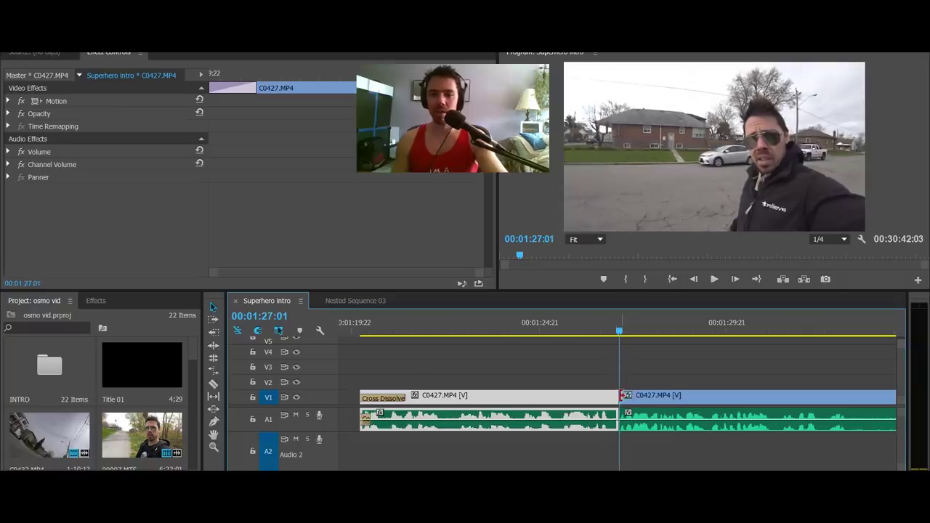
# - Split the clip again at about 1:32
pyautogui.scroll(-3, 711, 389)
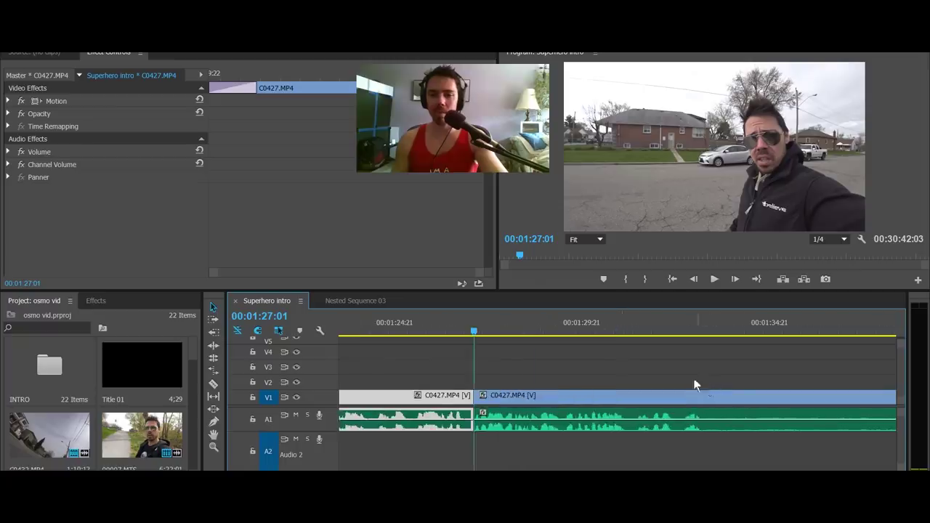
pyautogui.click(676, 327)
pyautogui.scroll(-3, 654, 392)
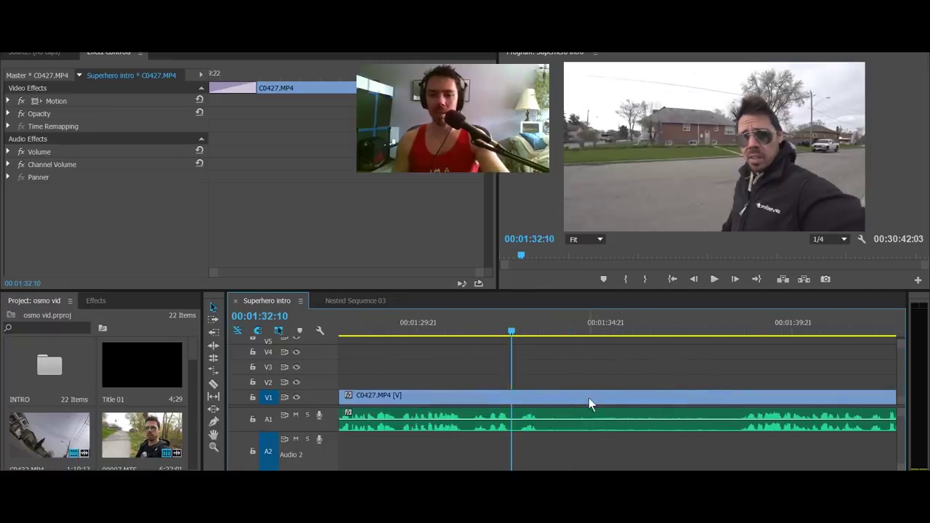
pyautogui.press('space')
pyautogui.scroll(-2, 618, 377)
pyautogui.hotkey('ctrl', 'k')
# - Review from 1:38 to about 2:03:23, then return to the C0427/C0428 edit
pyautogui.click(649, 324)
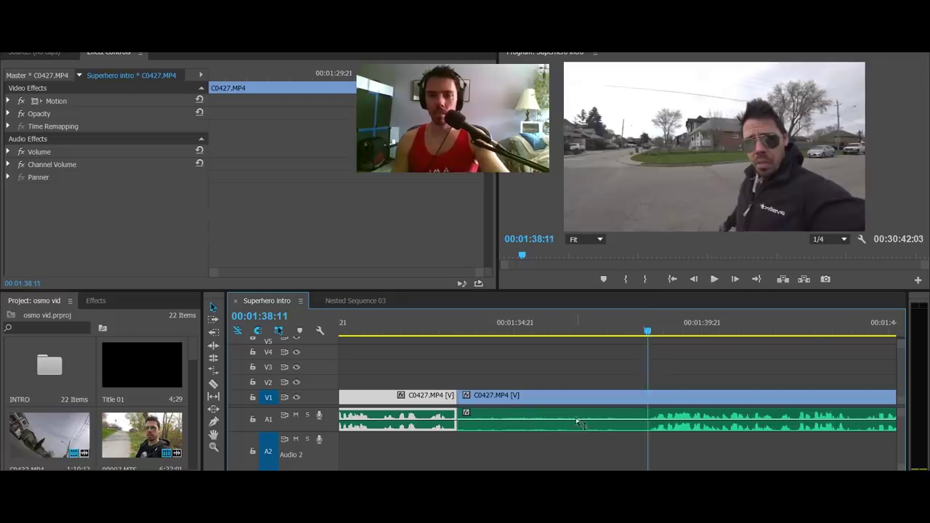
pyautogui.press('space')
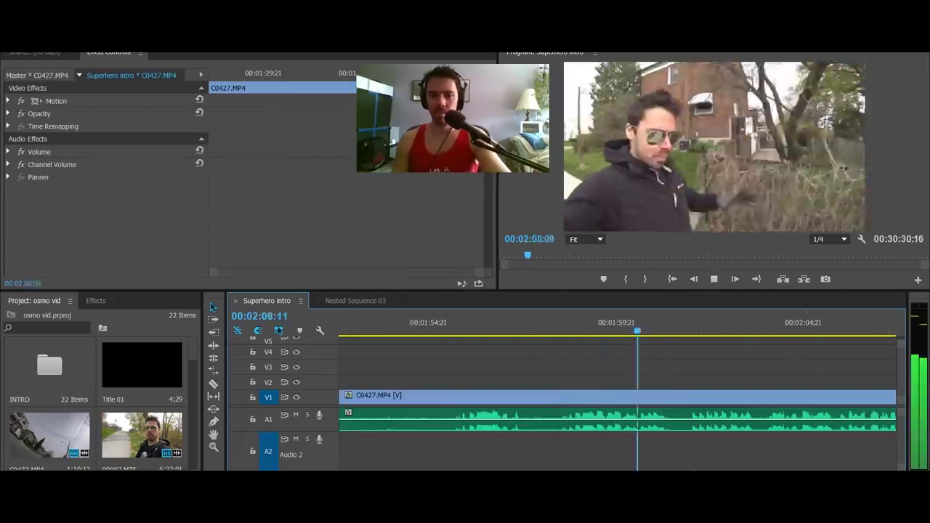
pyautogui.press('-')
pyautogui.moveTo(582, 325); pyautogui.dragTo(612, 334)
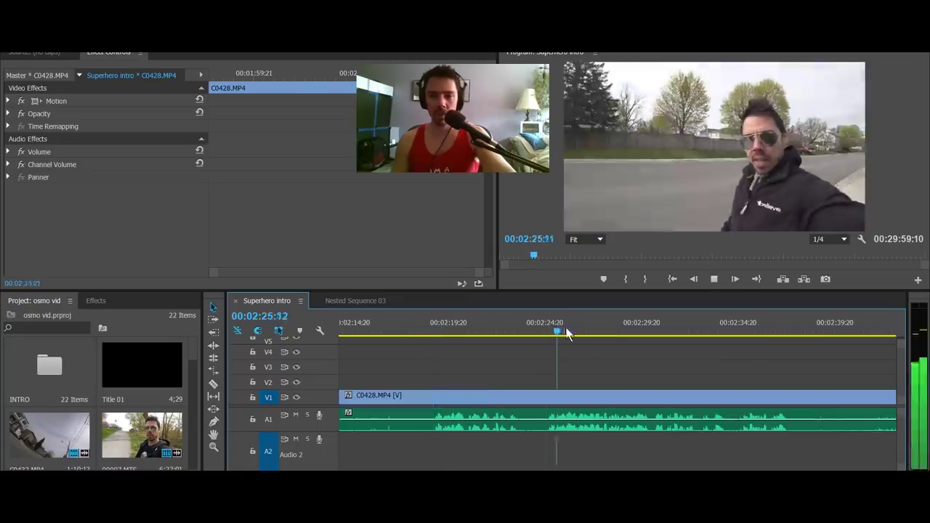
pyautogui.press('Up')
# - Split C0428.MP4 at the playhead and play from the new cut
pyautogui.click(648, 373)
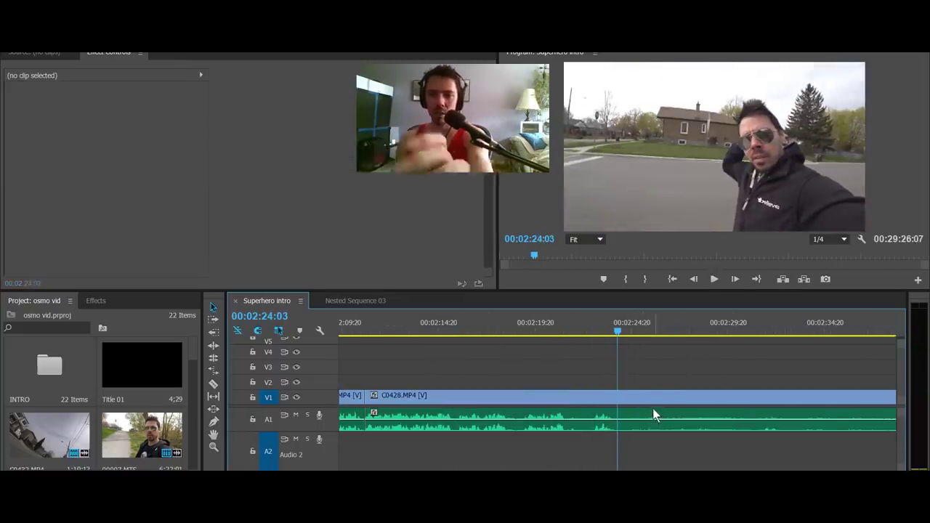
pyautogui.click(636, 397)
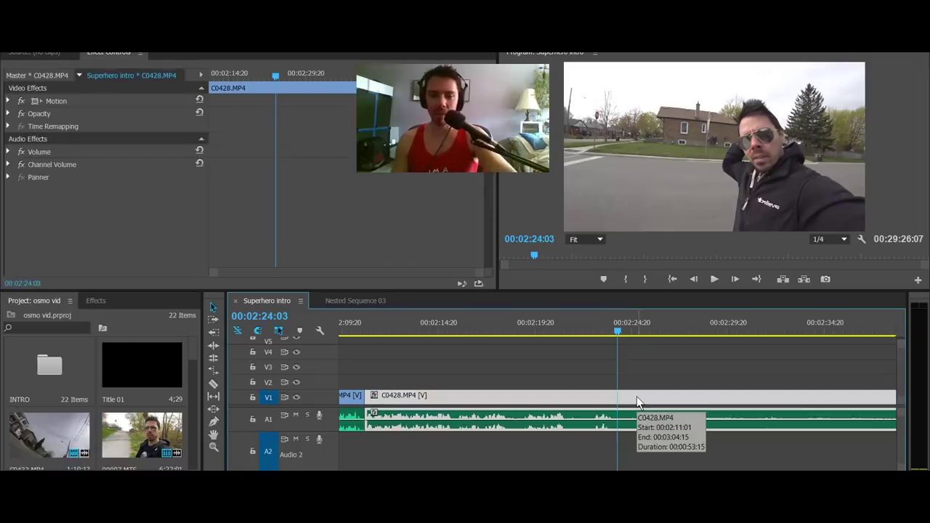
pyautogui.hotkey('ctrl', 'k')
pyautogui.press('space')
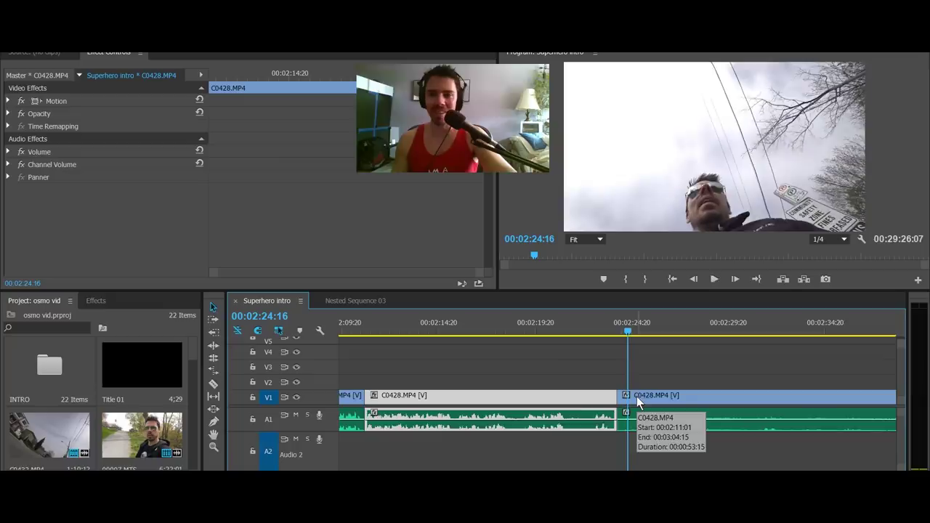
# - Review the C0429 footage at about 2:41, 3:06:06 and 3:19
pyautogui.scroll(-8, 666, 397)
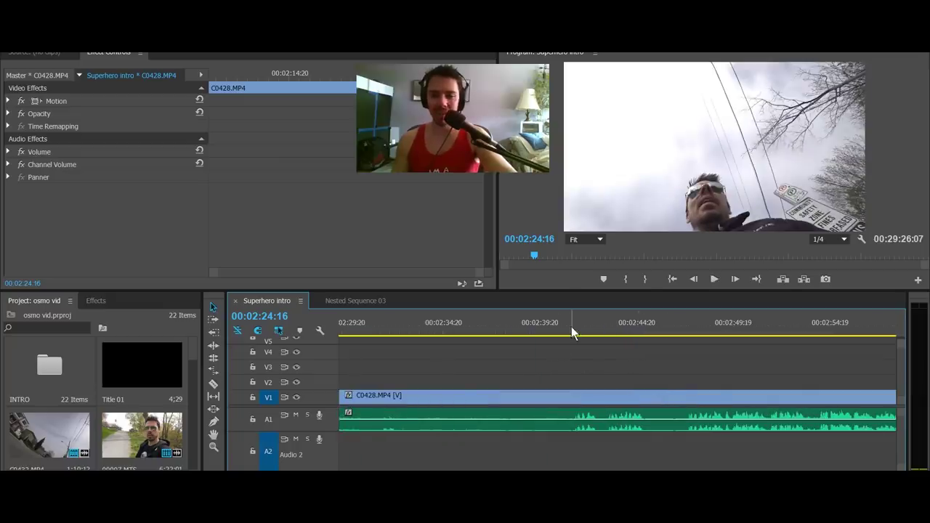
pyautogui.click(571, 332)
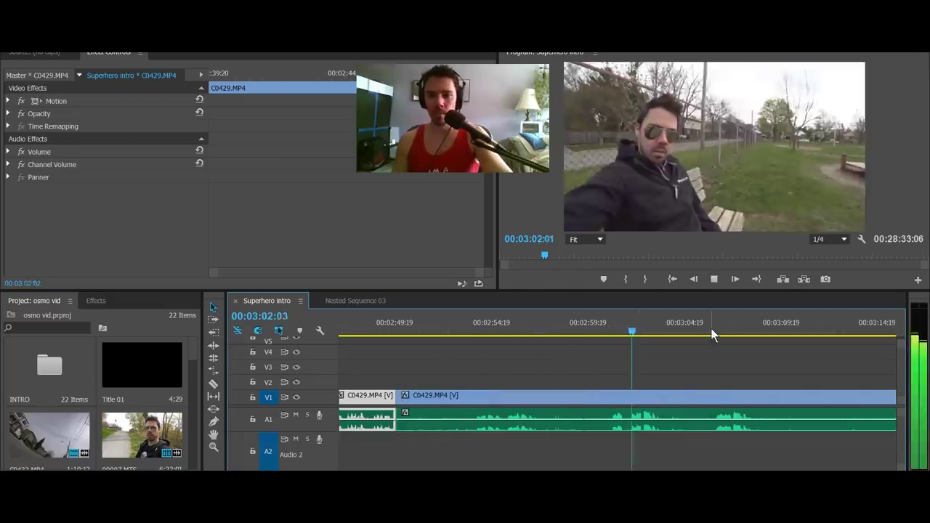
pyautogui.press('space')
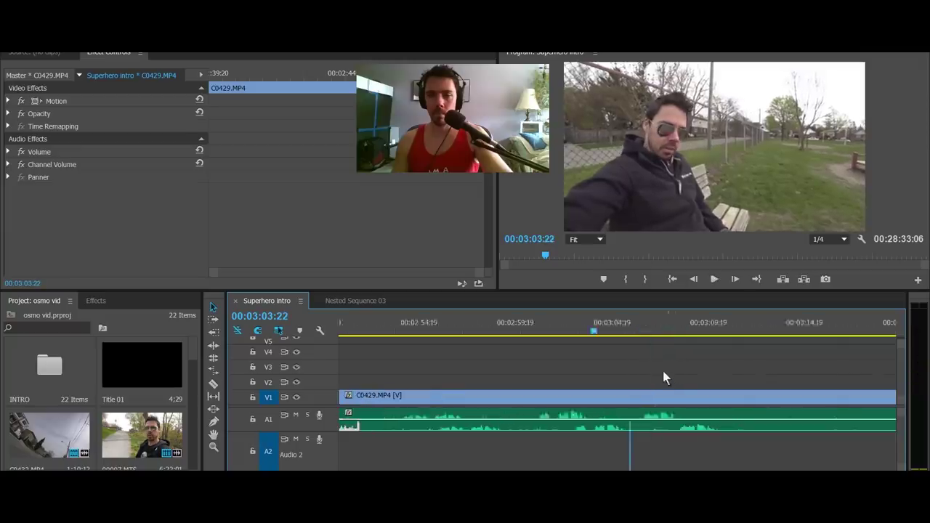
pyautogui.click(624, 333)
pyautogui.press('space')
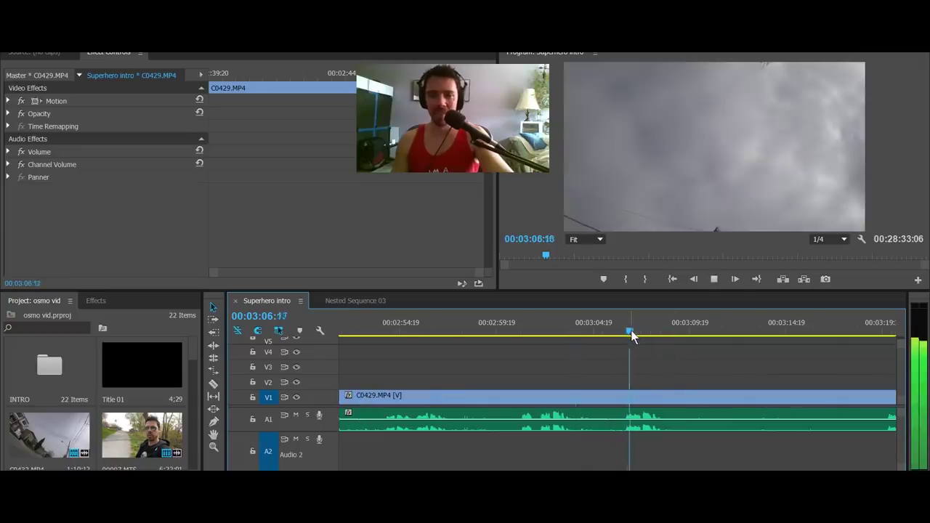
pyautogui.press('space')
pyautogui.scroll(-5, 709, 376)
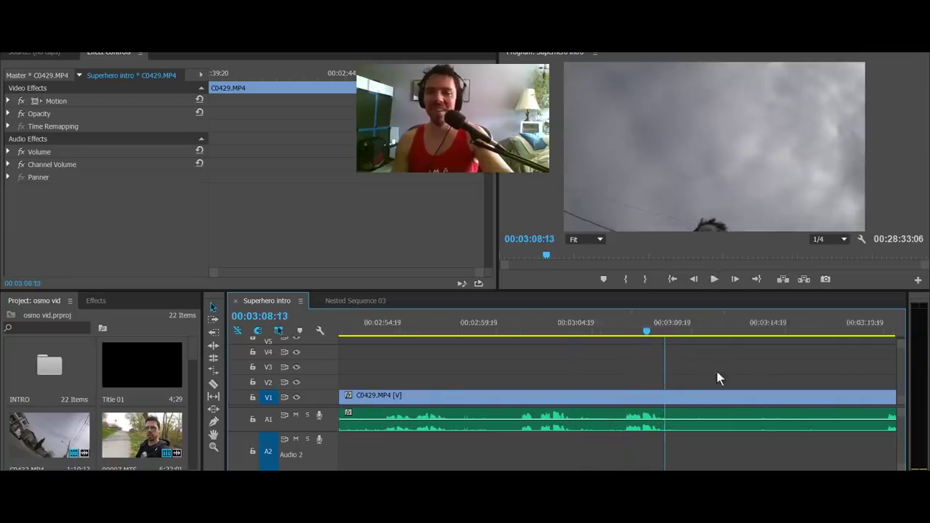
pyautogui.click(611, 329)
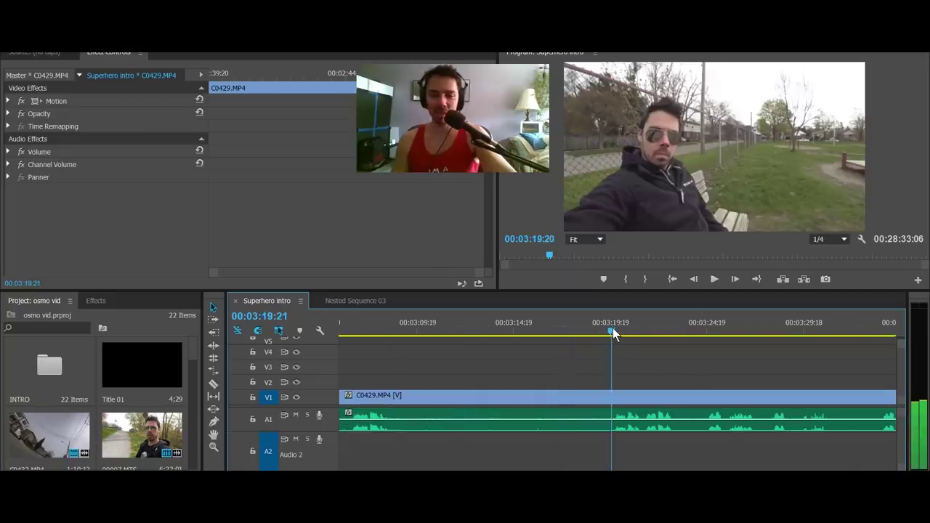
pyautogui.scroll(-2, 641, 339)
pyautogui.press('space')
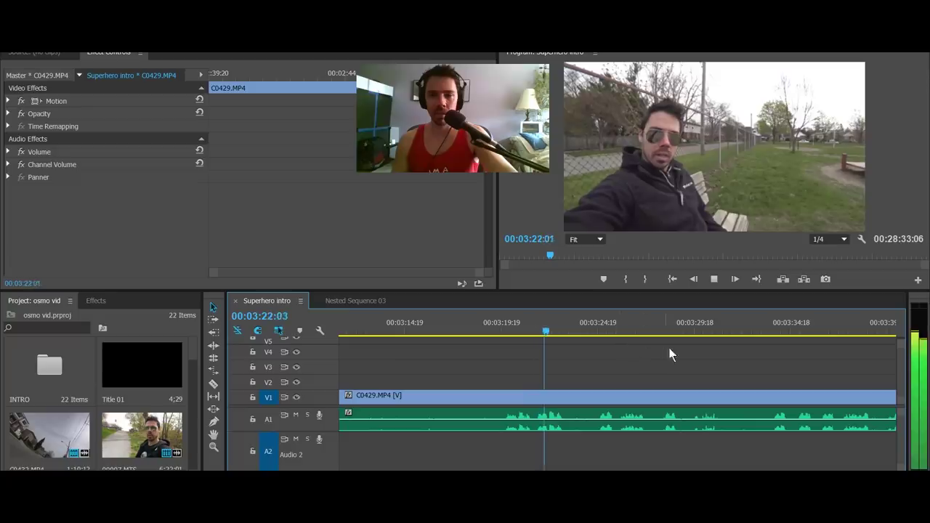
pyautogui.press('space')
# - Play from 03:33, set the playhead at 03:36:06, then return to the C0429 cut near 02:57
pyautogui.scroll(-3, 643, 352)
pyautogui.click(608, 324)
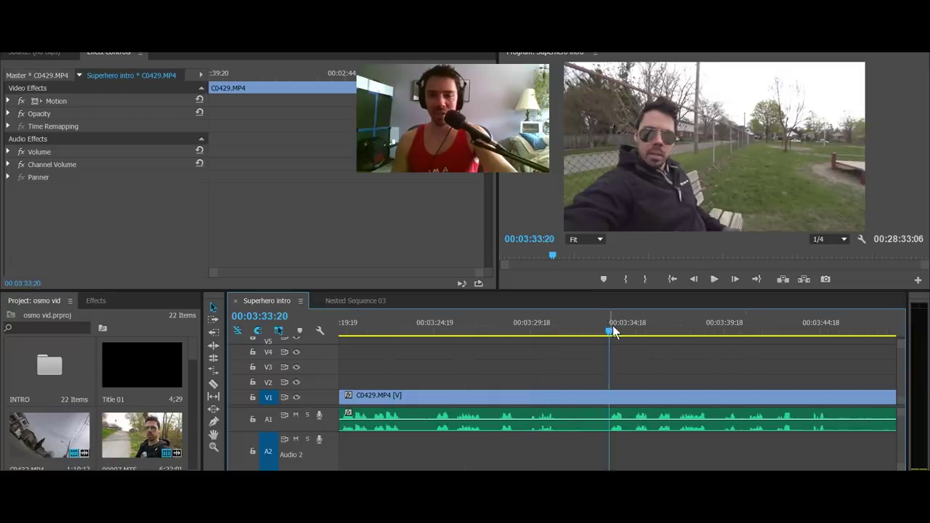
pyautogui.scroll(-2, 672, 347)
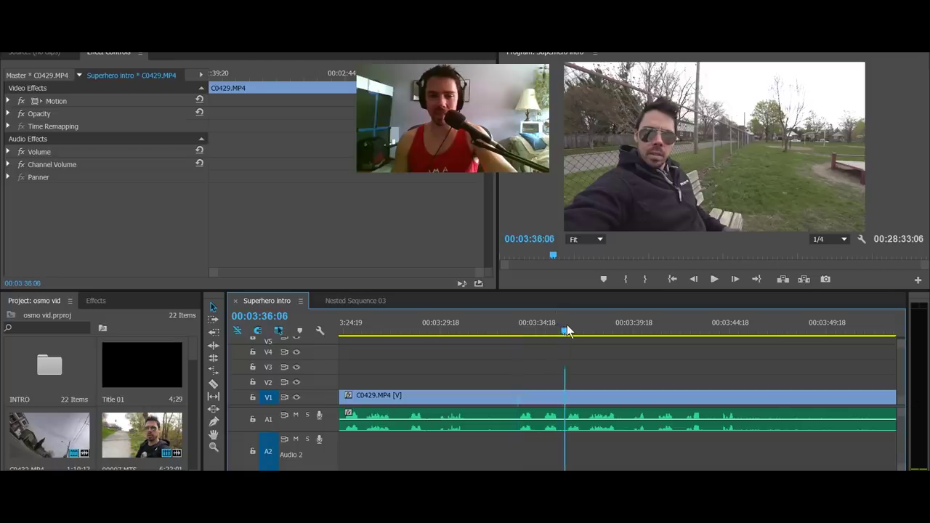
pyautogui.press('space')
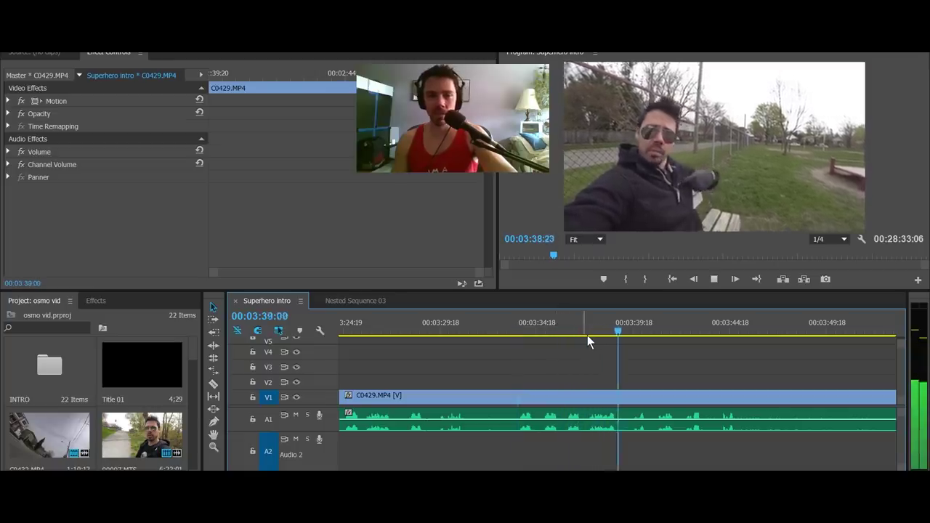
pyautogui.click(575, 332)
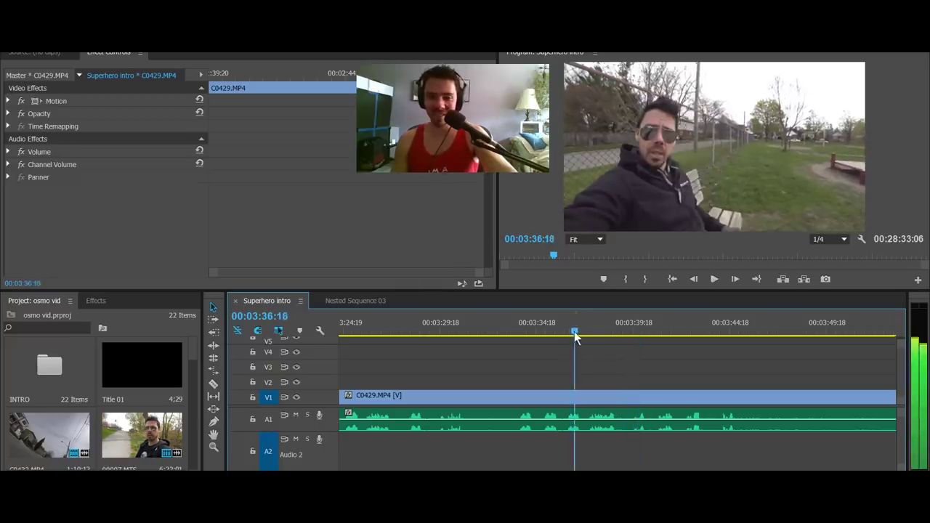
pyautogui.moveTo(574, 332); pyautogui.dragTo(567, 329)
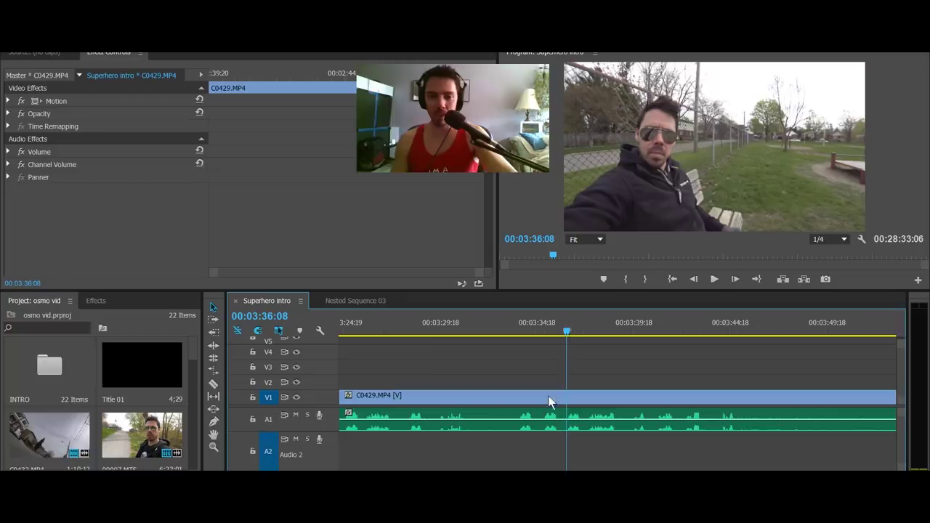
pyautogui.scroll(5, 551, 398)
pyautogui.press('Up')
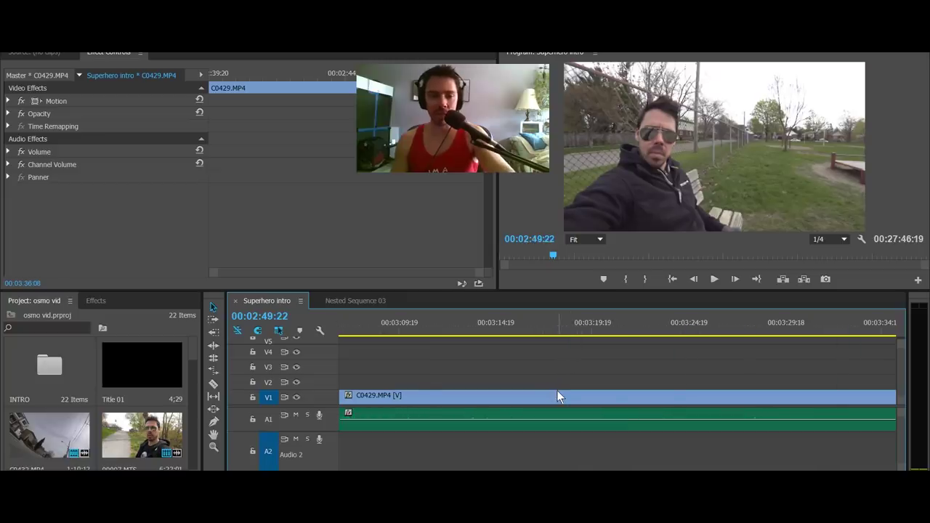
pyautogui.click(640, 329)
# - Preview the edit from 02:57 and split C0430 at the current frame
pyautogui.press('space')
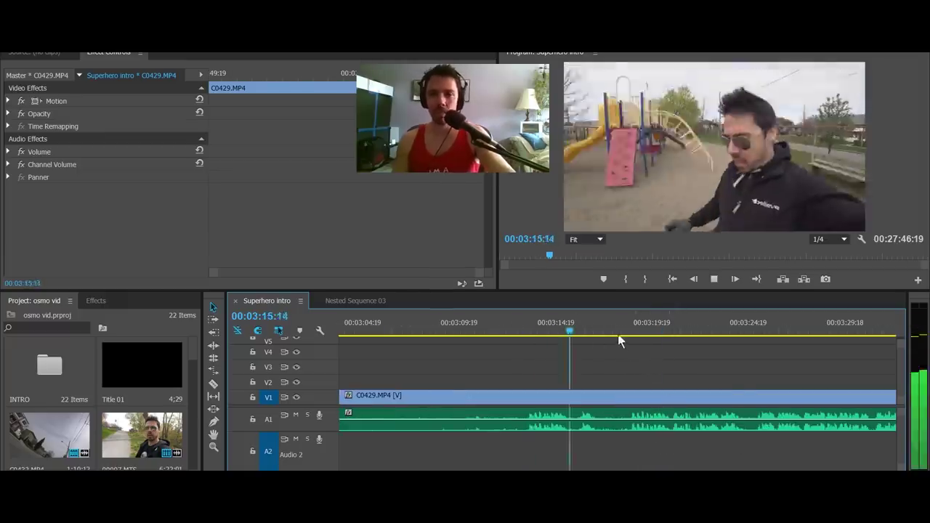
pyautogui.moveTo(642, 333); pyautogui.dragTo(625, 333)
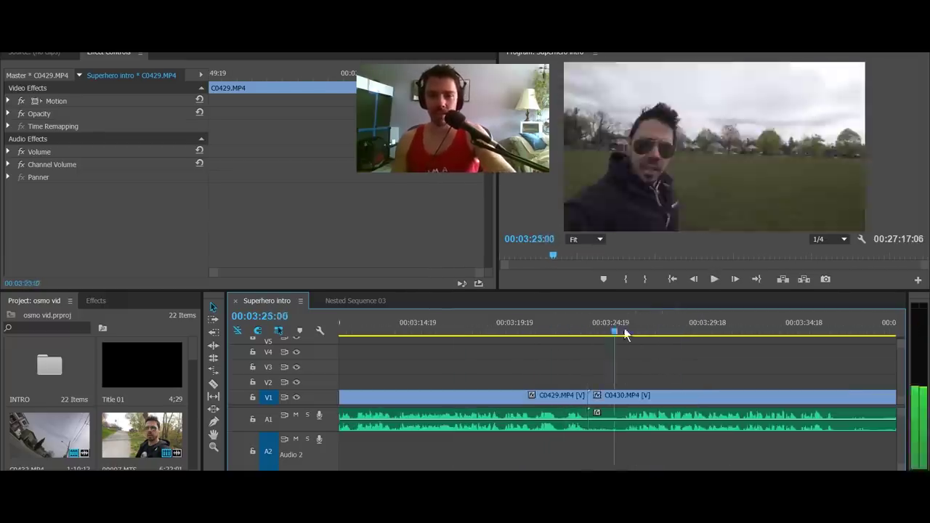
pyautogui.press('space')
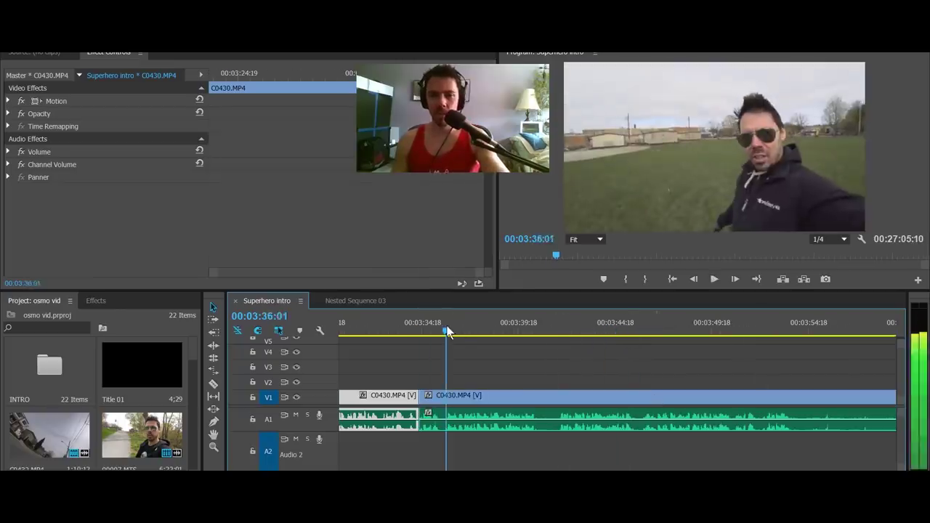
pyautogui.press('space')
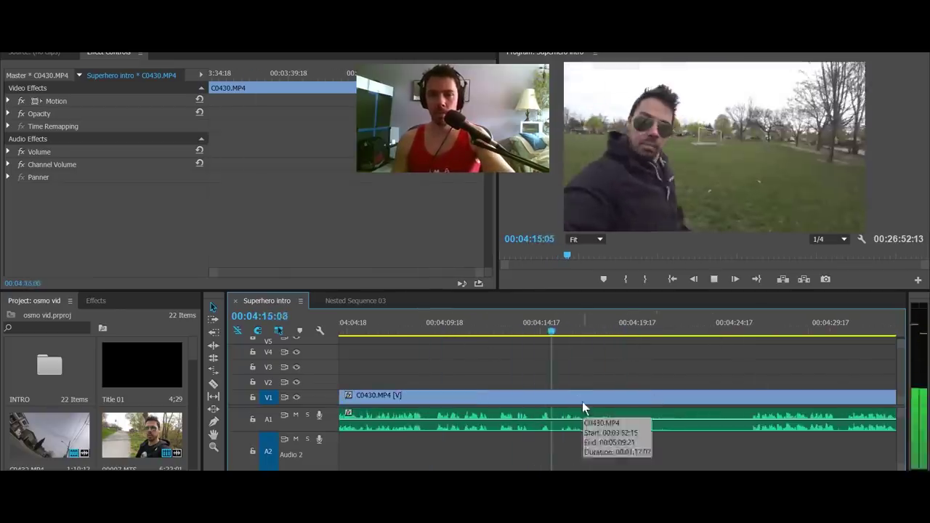
pyautogui.hotkey('ctrl', 'k')
pyautogui.press('space')
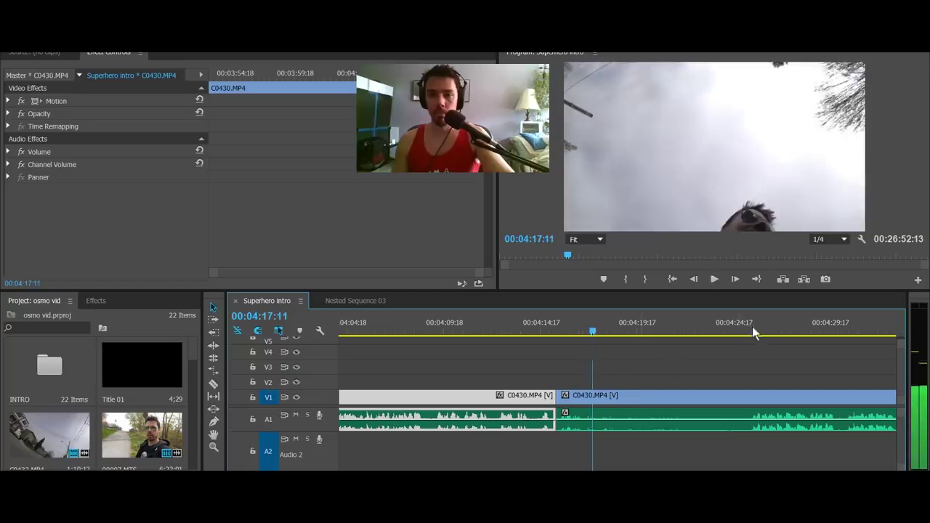
# - Ripple-trim out the unwanted C0430 stretch and review the tightened edit near 04:25:09
pyautogui.moveTo(741, 332); pyautogui.dragTo(753, 329)
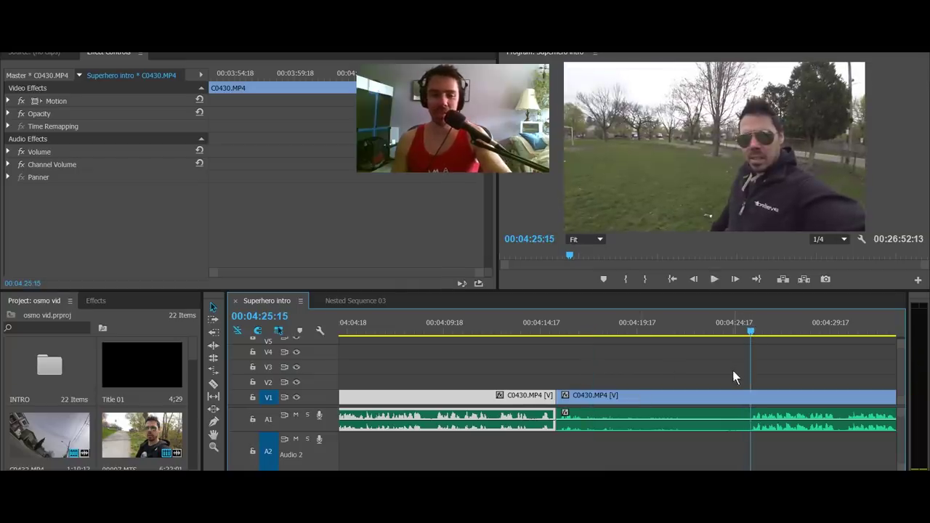
pyautogui.press('q')
pyautogui.press('space')
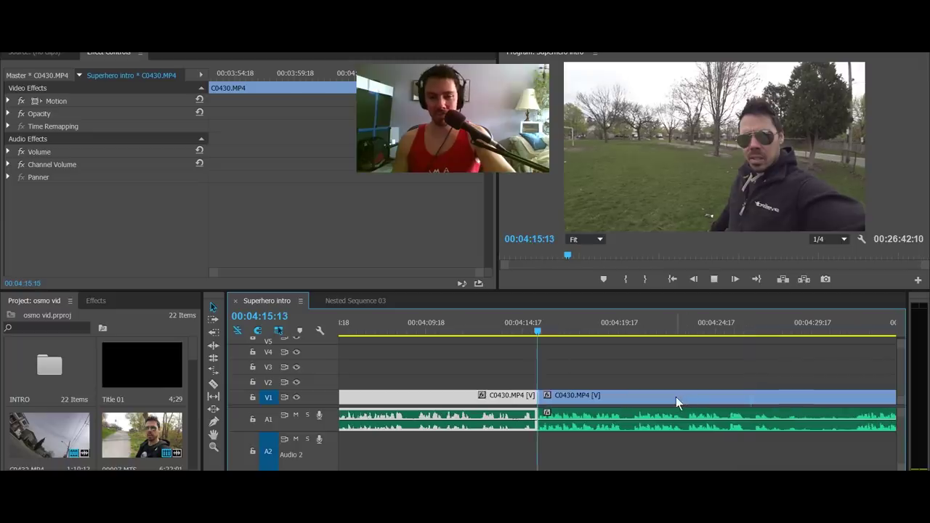
pyautogui.click(727, 326)
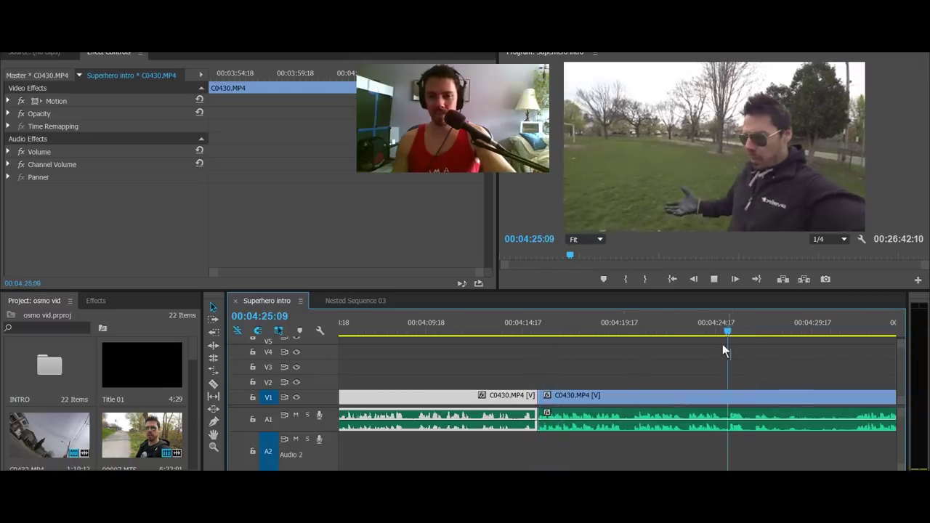
pyautogui.scroll(-2, 715, 352)
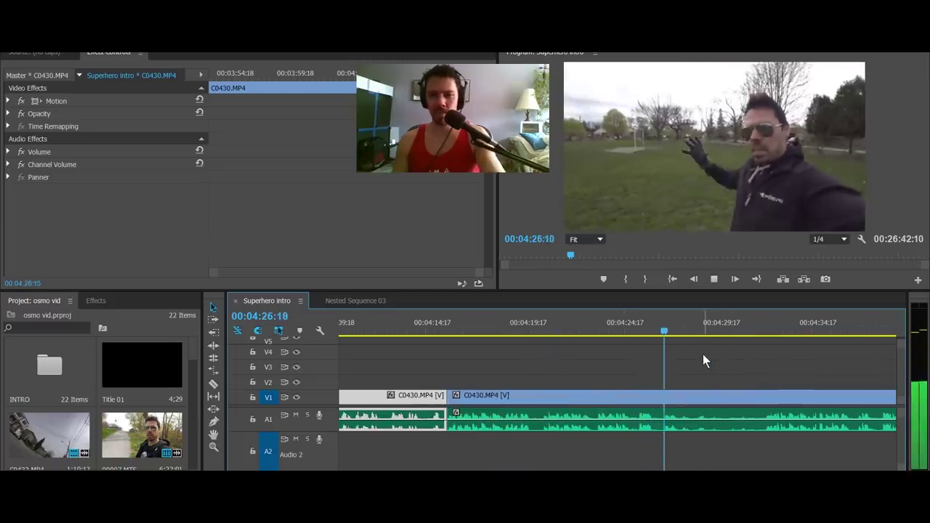
pyautogui.press('space')
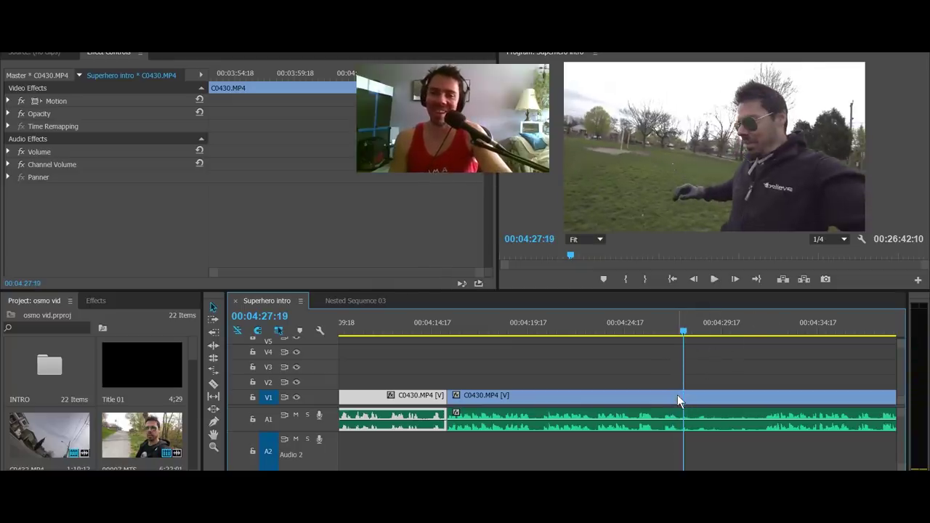
# - Cut C0430 at 04:30:14 and play past the new cut
pyautogui.press('space')
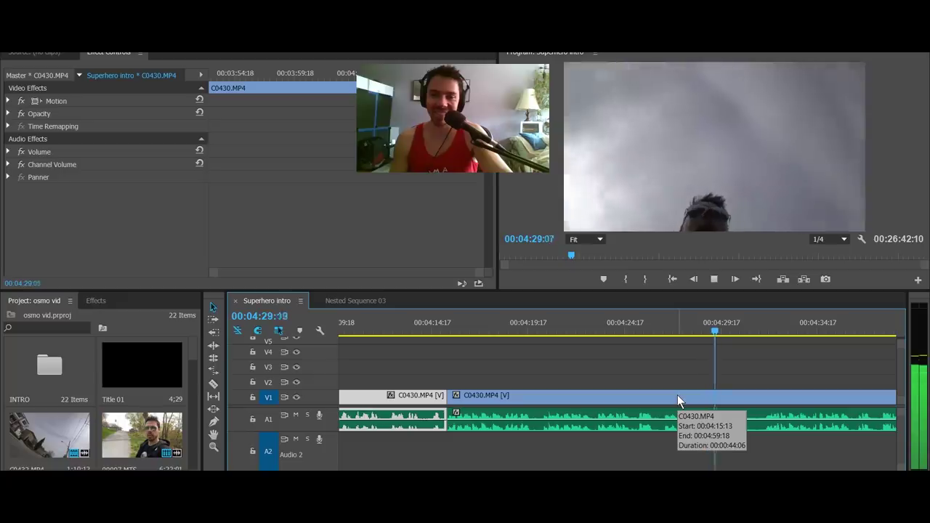
pyautogui.hotkey('ctrl', 'k')
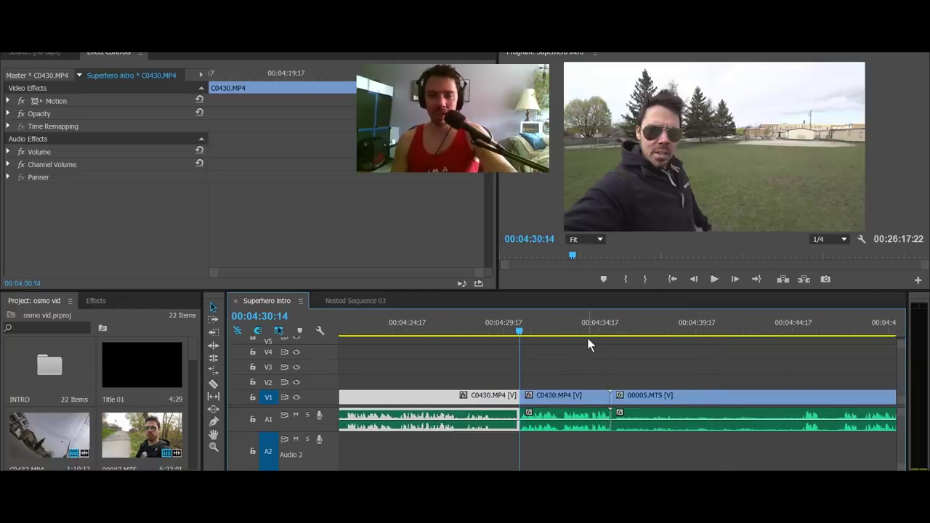
pyautogui.press('space')
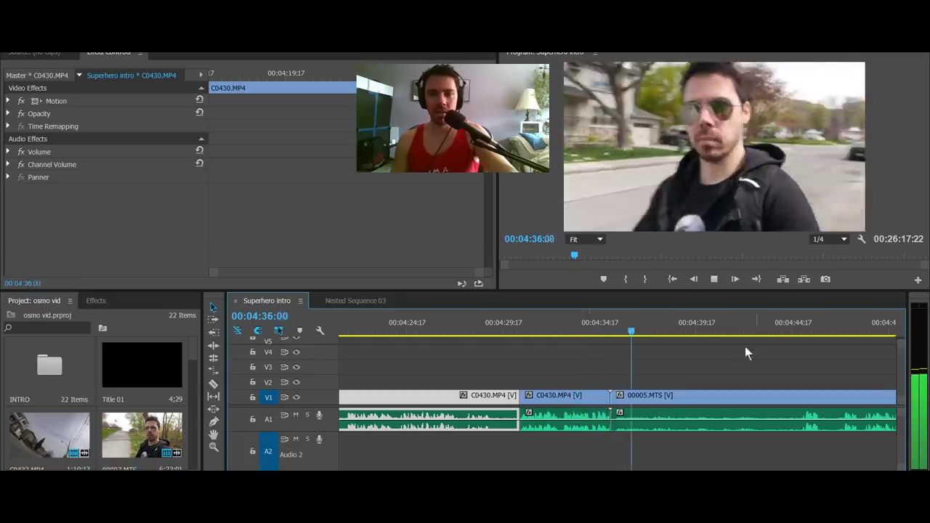
# - Review 00005.MTS from 04:47, fit the whole sequence in view, and return to 04:35:07
pyautogui.scroll(-3, 700, 378)
pyautogui.click(741, 331)
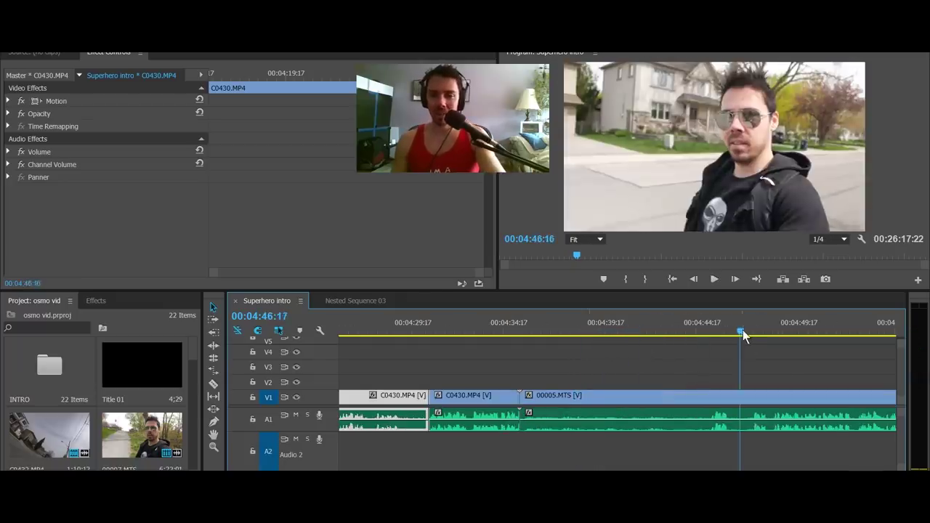
pyautogui.moveTo(742, 331); pyautogui.dragTo(753, 333)
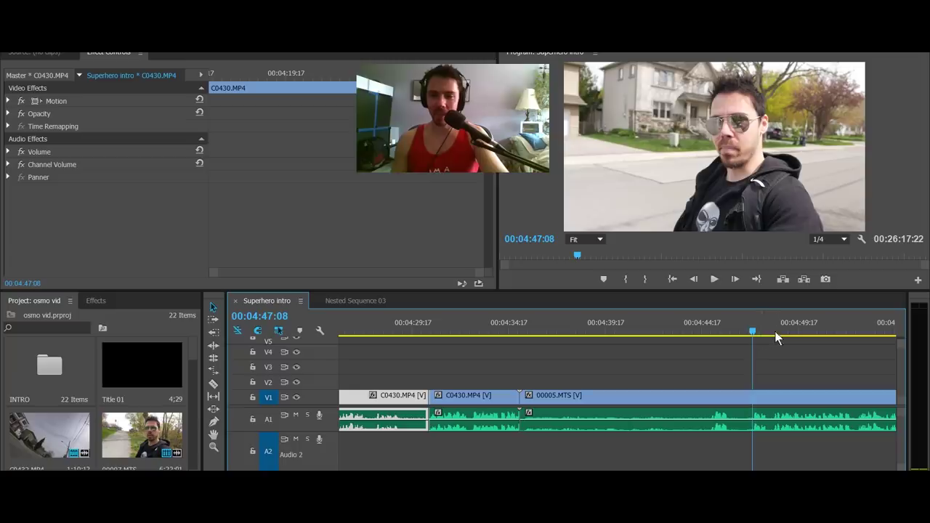
pyautogui.press('space')
pyautogui.scroll(-2, 708, 356)
pyautogui.press('\\')
pyautogui.click(426, 322)
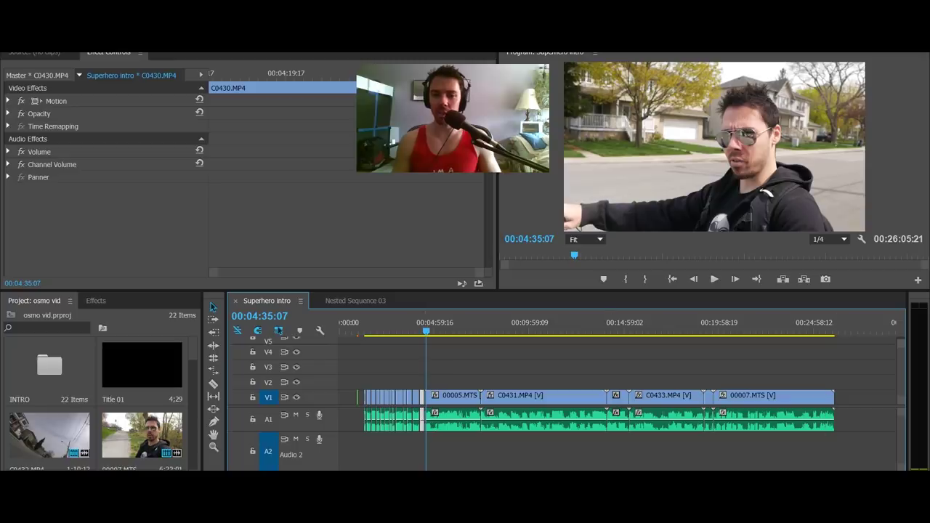
# - Ripple-trim 48 seconds out of C0431 at 07:24:20
pyautogui.press('=')
pyautogui.press('=')
pyautogui.press('=')
pyautogui.press('=')
pyautogui.press('=')
pyautogui.press('=')
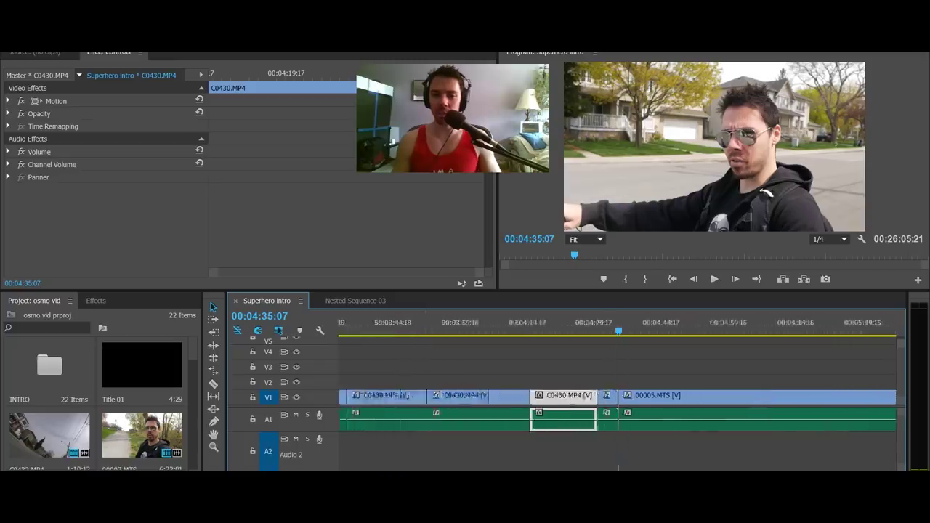
pyautogui.press('-')
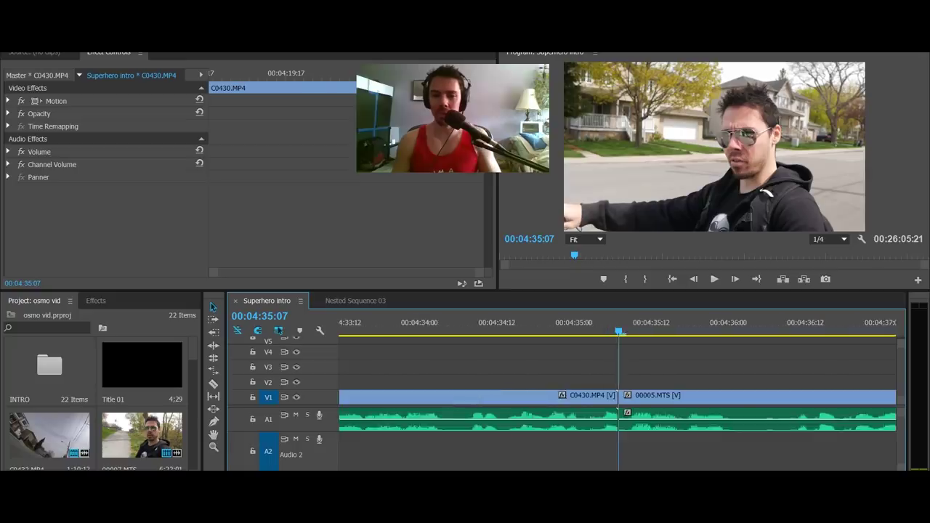
pyautogui.press('=')
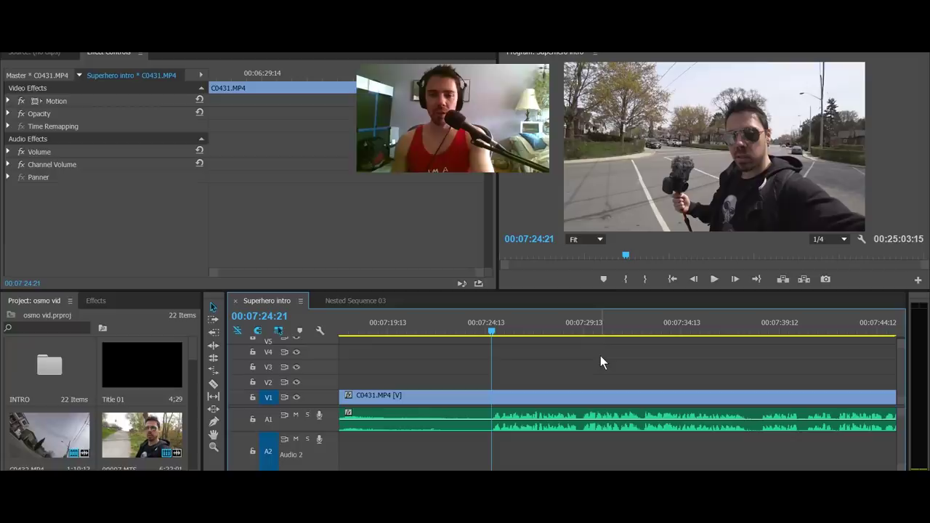
pyautogui.press('Right')
pyautogui.press('Right')
pyautogui.press('Right')
pyautogui.press('Right')
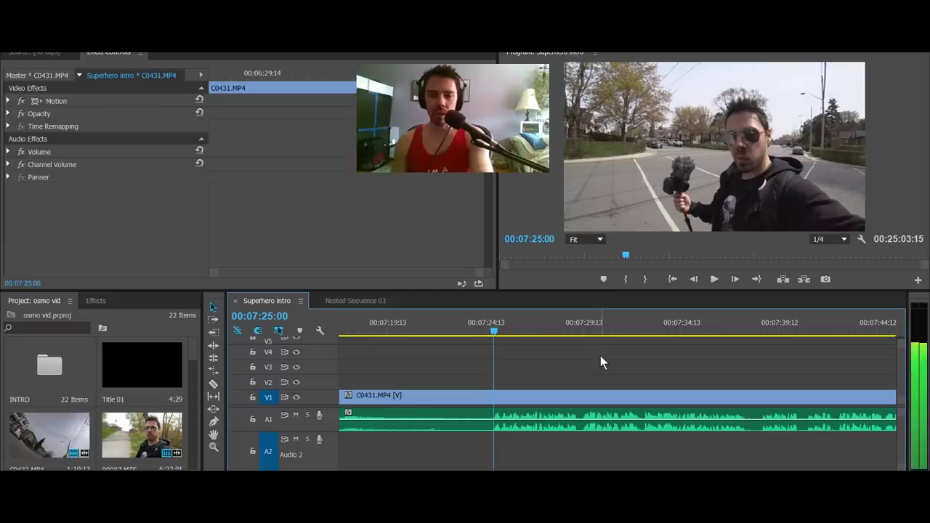
pyautogui.press('Left')
pyautogui.press('Left')
pyautogui.press('Left')
pyautogui.press('Left')
pyautogui.press('Left')
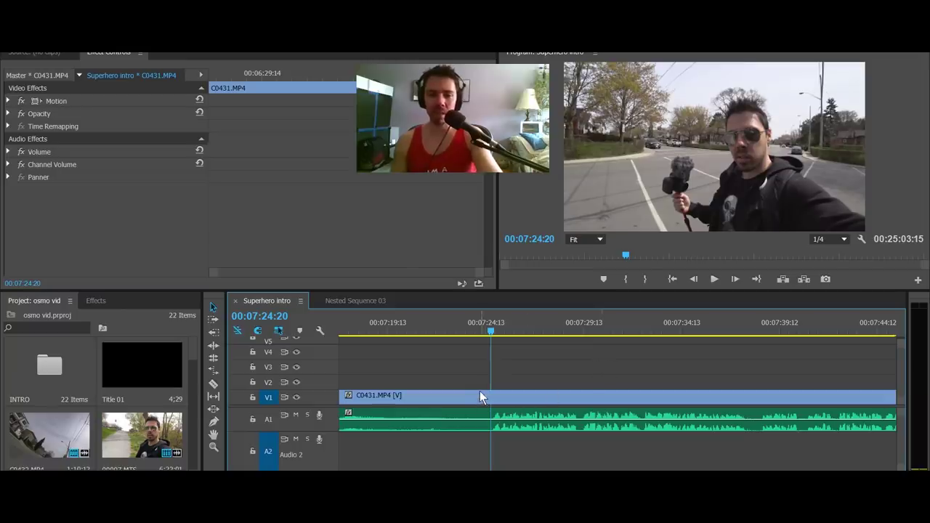
pyautogui.press('q')
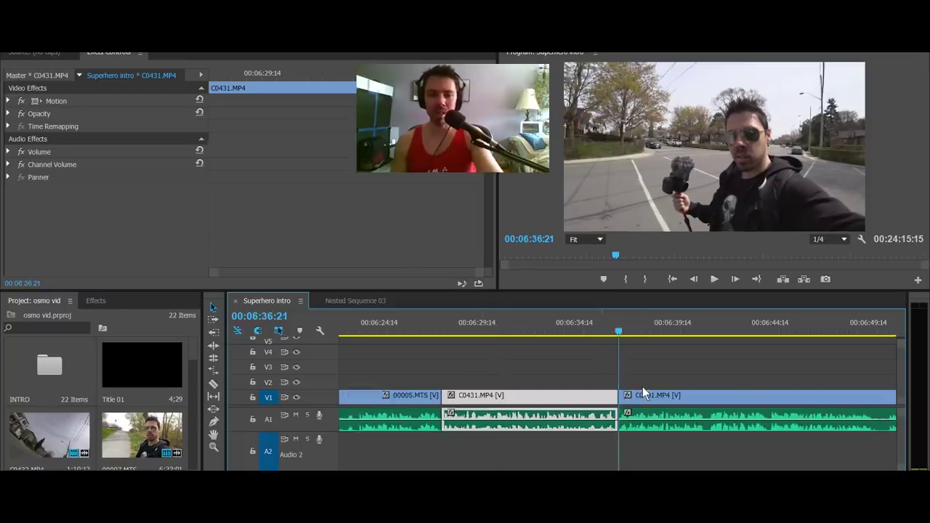
# - Play back the new C0431 cut to check it
pyautogui.click(597, 330)
pyautogui.press('space')
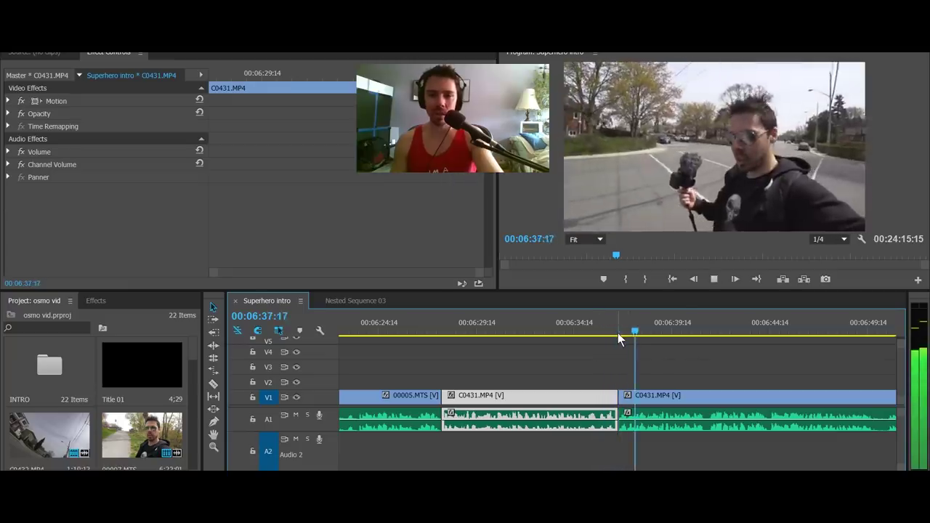
pyautogui.press('space')
pyautogui.scroll(-5, 680, 366)
pyautogui.scroll(-5, 675, 367)
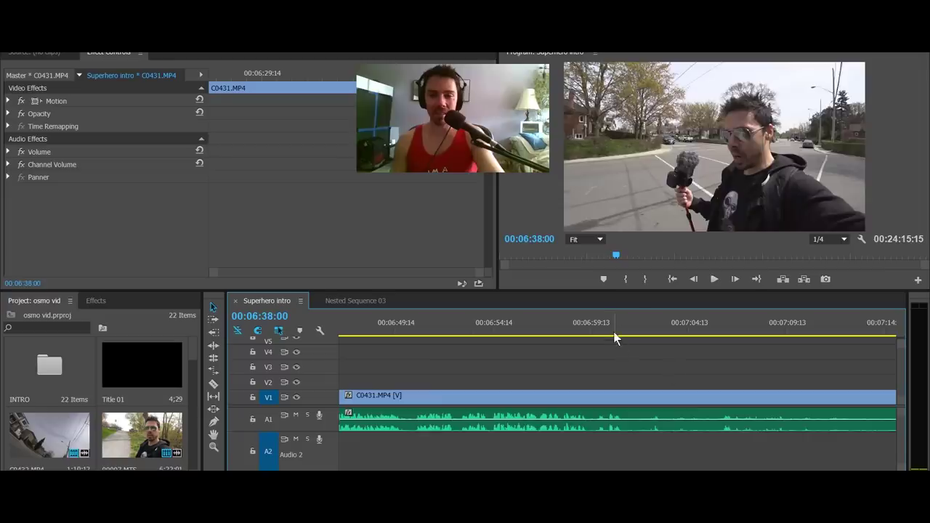
# - Split C0431.MP4 and its audio at 07:22:09
pyautogui.click(616, 330)
pyautogui.press('space')
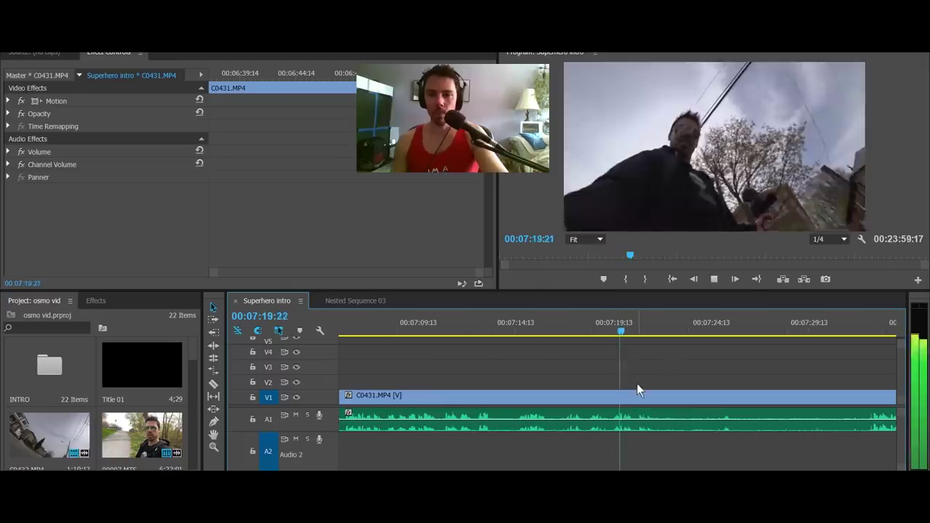
pyautogui.press('space')
pyautogui.click(681, 402)
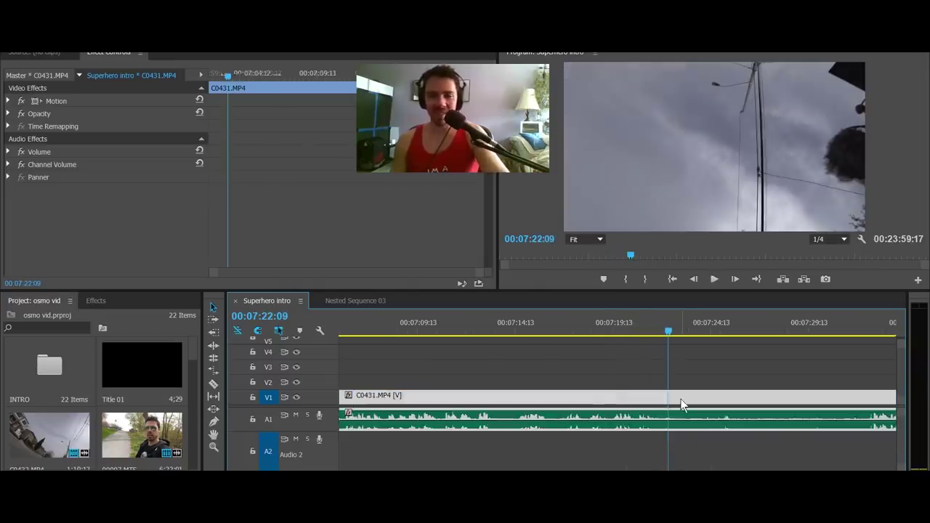
pyautogui.hotkey('ctrl', 'k')
# - Move the playhead ahead to the 07:38:06 cut
pyautogui.scroll(-3, 683, 403)
pyautogui.moveTo(629, 329); pyautogui.dragTo(633, 330)
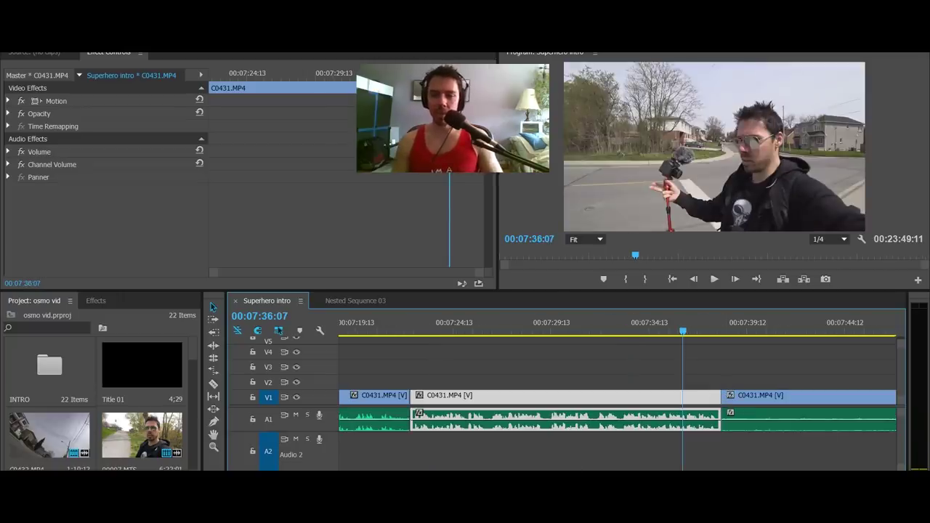
pyautogui.scroll(-3, 704, 391)
pyautogui.moveTo(709, 330); pyautogui.dragTo(715, 328)
pyautogui.press('Up')
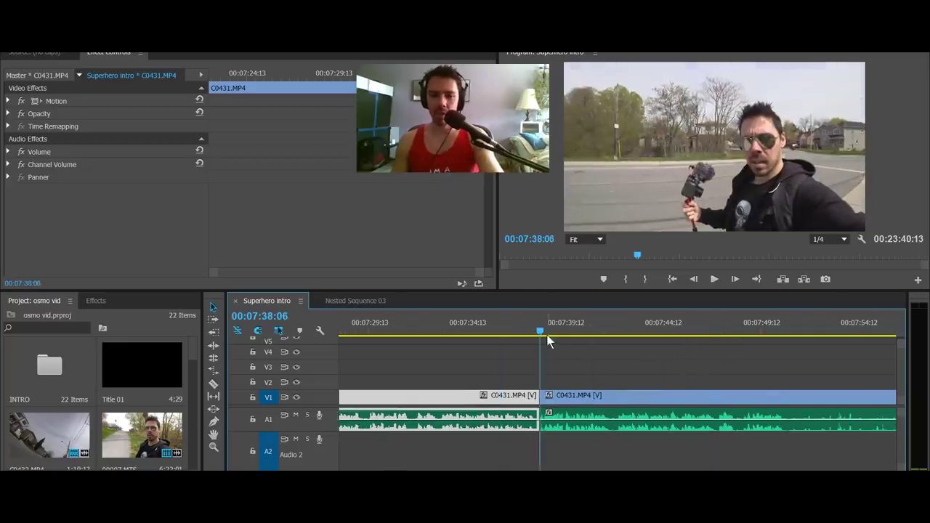
# - Place osmo vs sony.JPG on track V2 just before the 07:38 cut and preview it
pyautogui.click(528, 329)
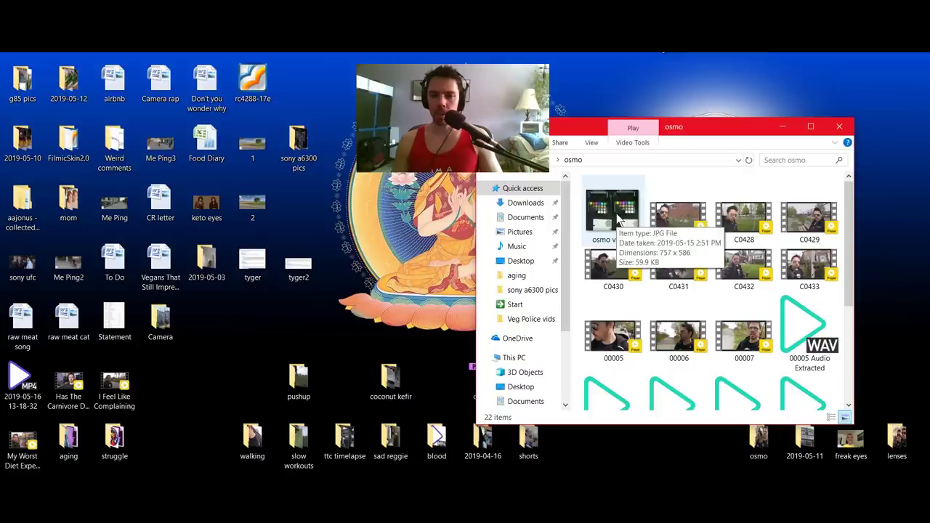
pyautogui.click(613, 215)
pyautogui.moveTo(517, 439); pyautogui.dragTo(517, 377)
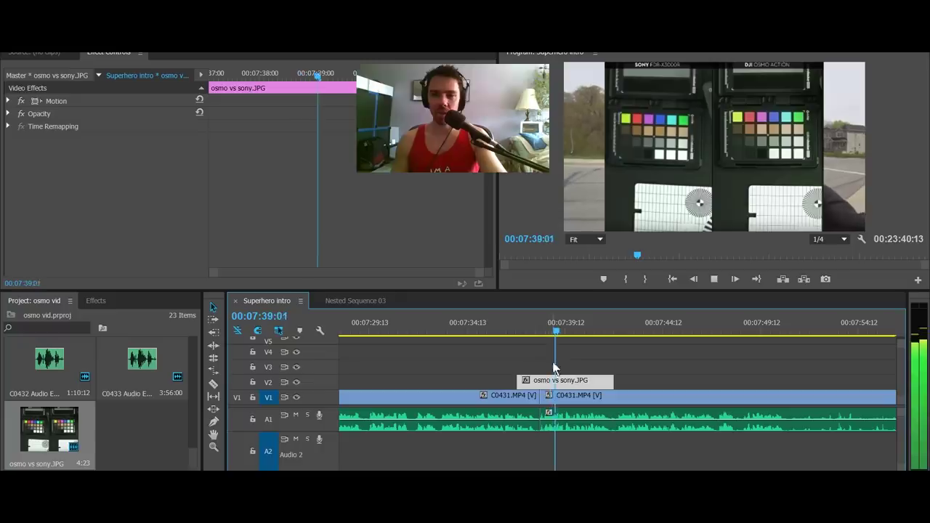
pyautogui.press('space')
# - Scale the osmo vs sony.JPG clip to 137.1% in its Motion settings
pyautogui.click(546, 384)
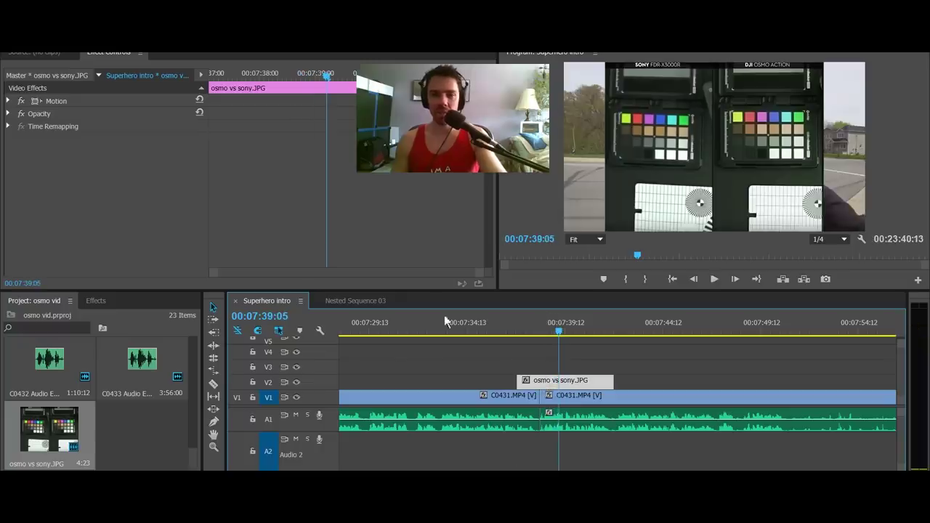
pyautogui.click(8, 101)
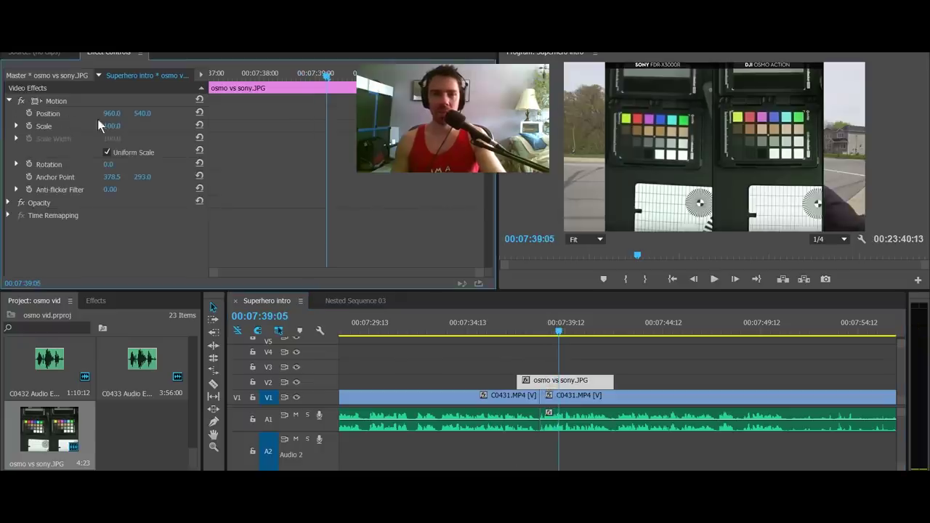
pyautogui.moveTo(113, 129); pyautogui.dragTo(146, 115)
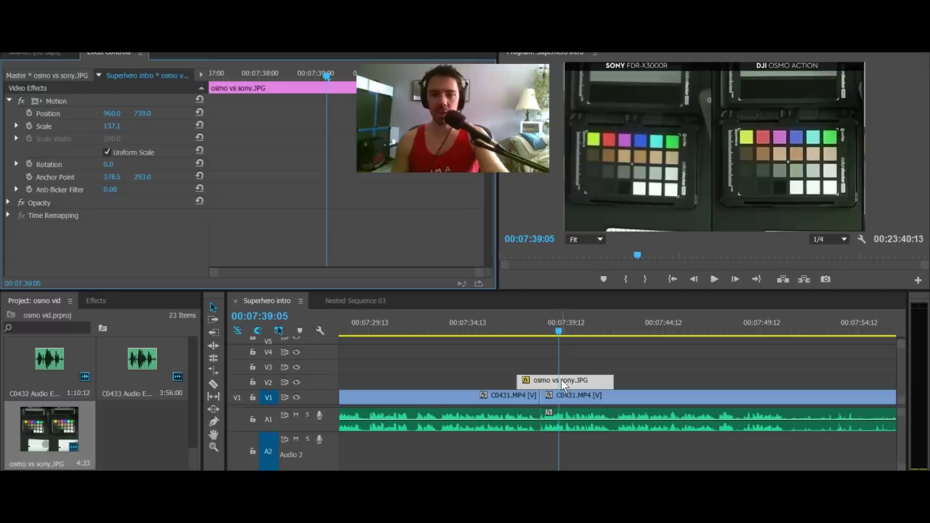
# - Add cross dissolves to both image ends, shift it slightly earlier, and preview from 07:36:00
pyautogui.hotkey('shift', 'd')
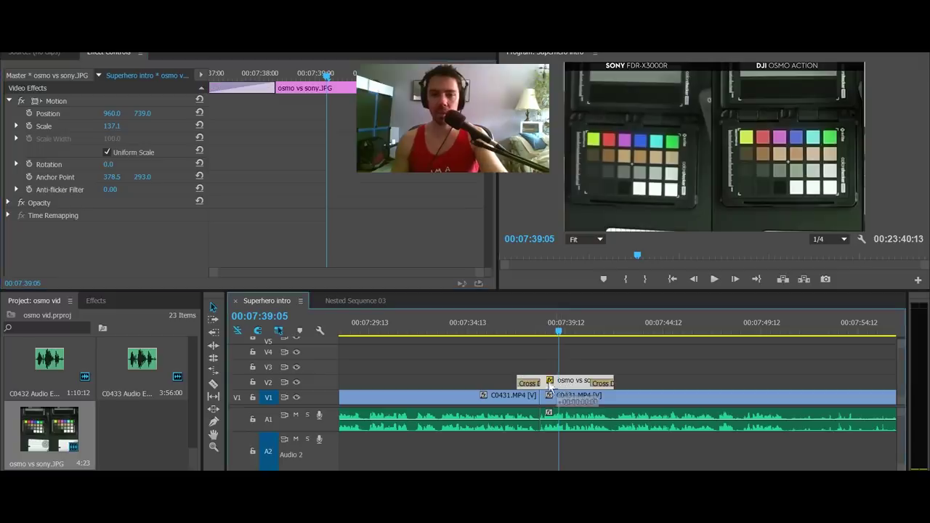
pyautogui.moveTo(550, 386); pyautogui.dragTo(538, 387)
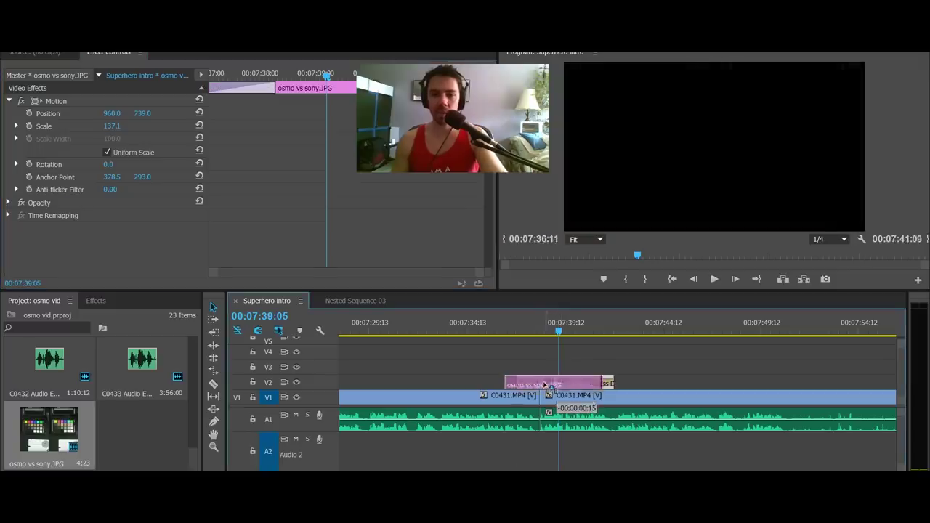
pyautogui.click(497, 322)
pyautogui.press('space')
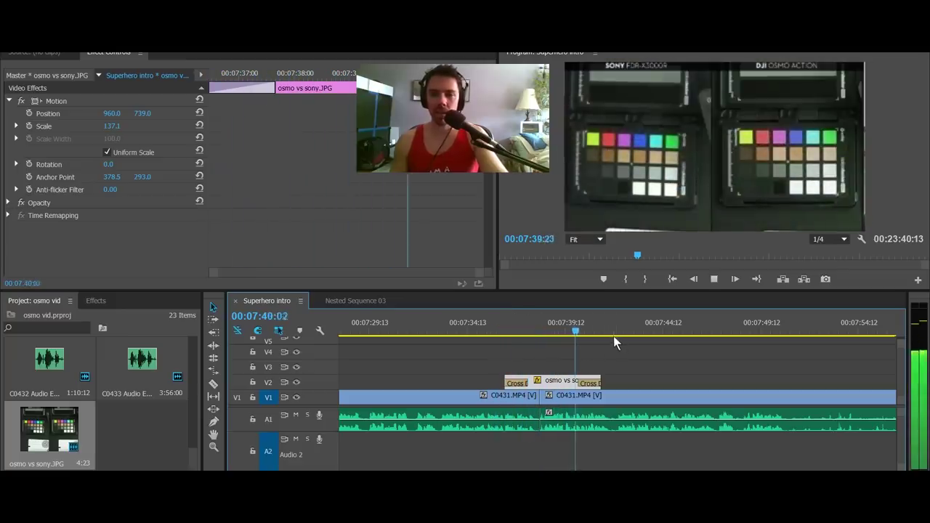
pyautogui.press('space')
pyautogui.scroll(-5, 644, 371)
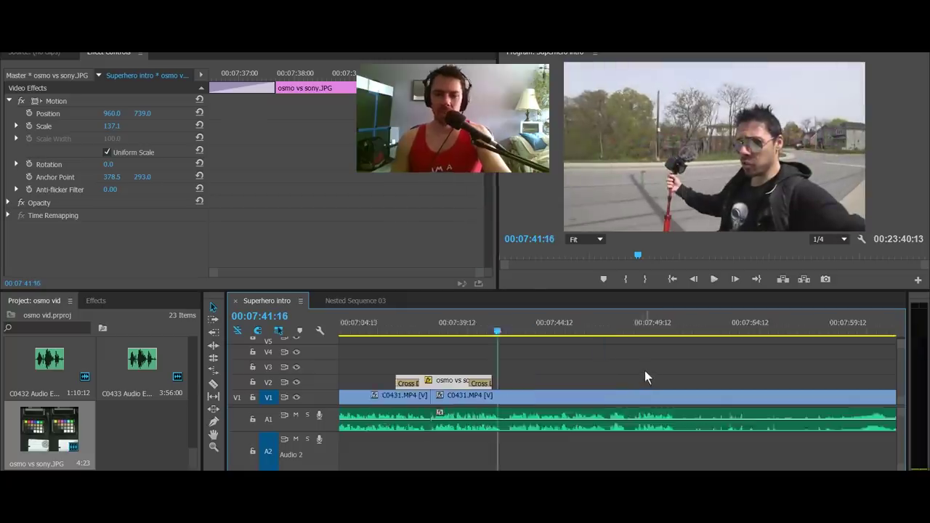
# - Select C0431.MP4, play from 07:49:21, and cut it at about 07:50
pyautogui.click(587, 323)
pyautogui.scroll(-3, 560, 364)
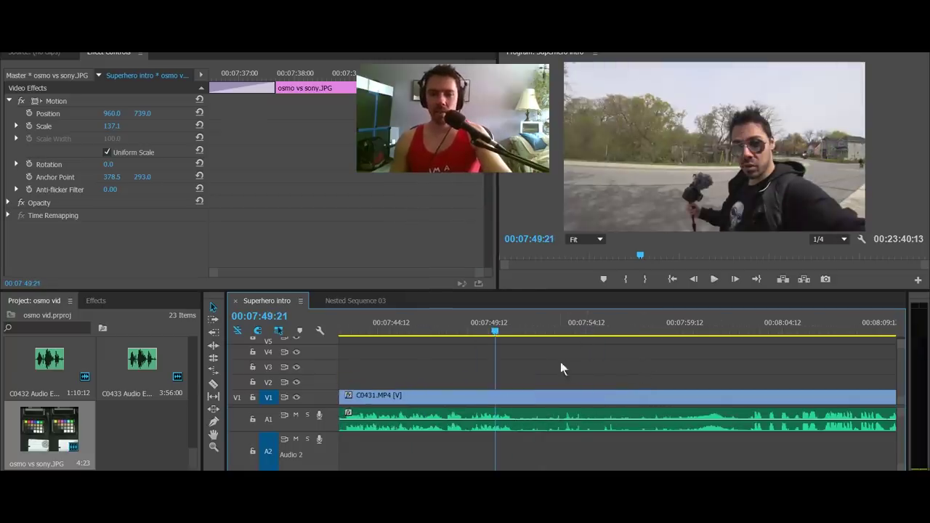
pyautogui.click(534, 397)
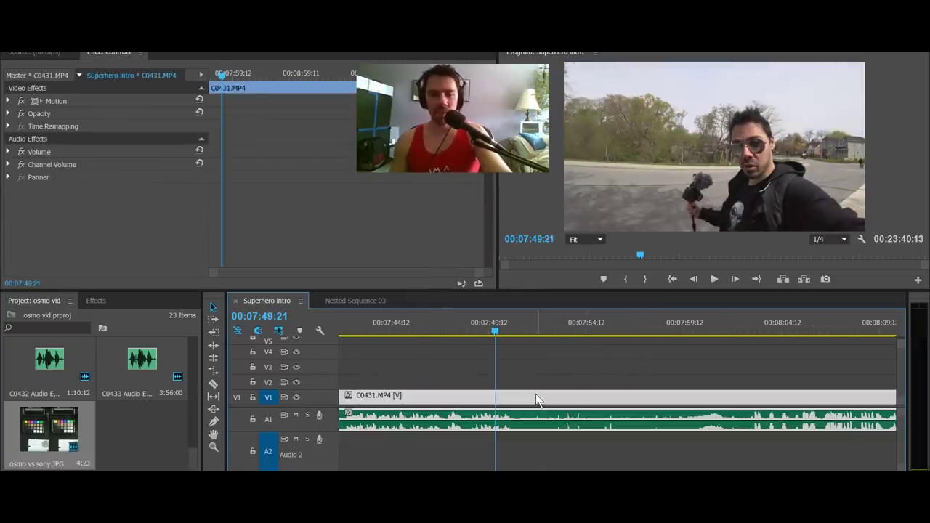
pyautogui.press('space')
pyautogui.scroll(3, 607, 349)
pyautogui.hotkey('ctrl', 'k')
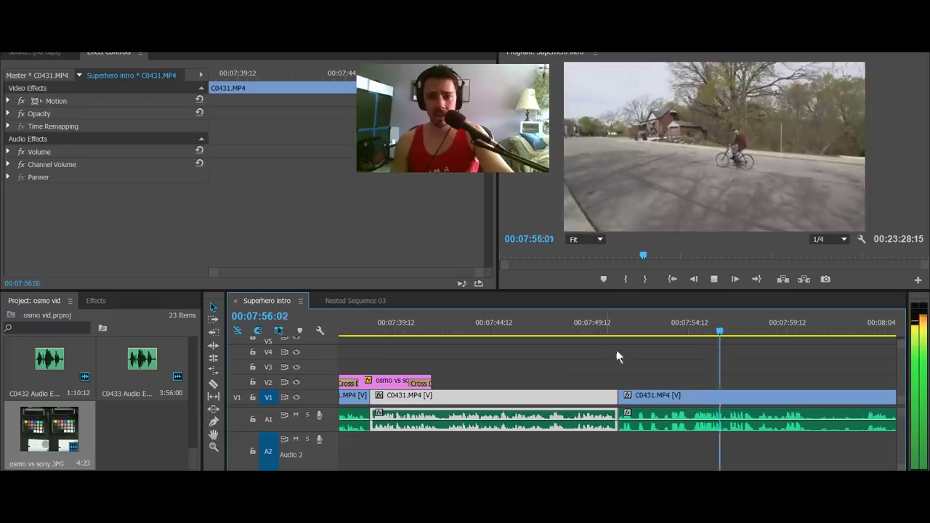
# - Select the later C0431.MP4 piece and cut it at 08:00:20
pyautogui.scroll(-2, 639, 393)
pyautogui.click(667, 405)
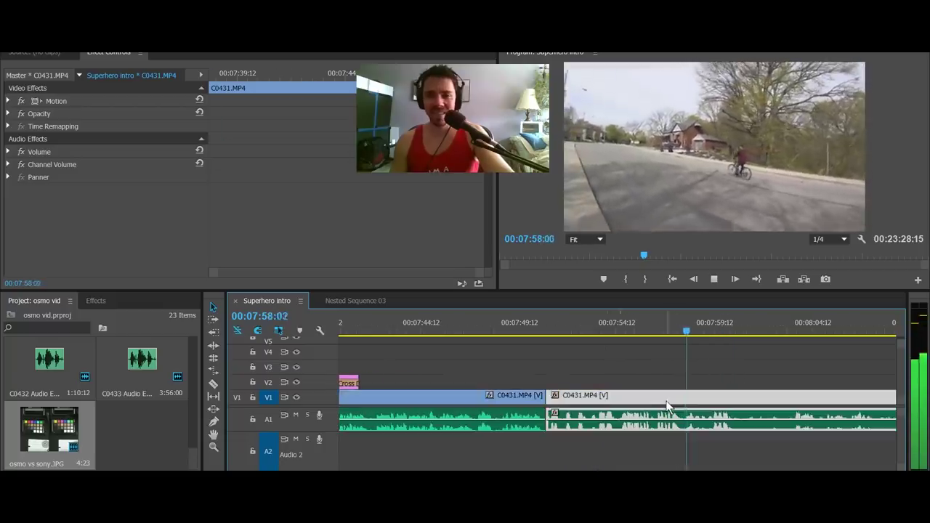
pyautogui.scroll(-2, 625, 396)
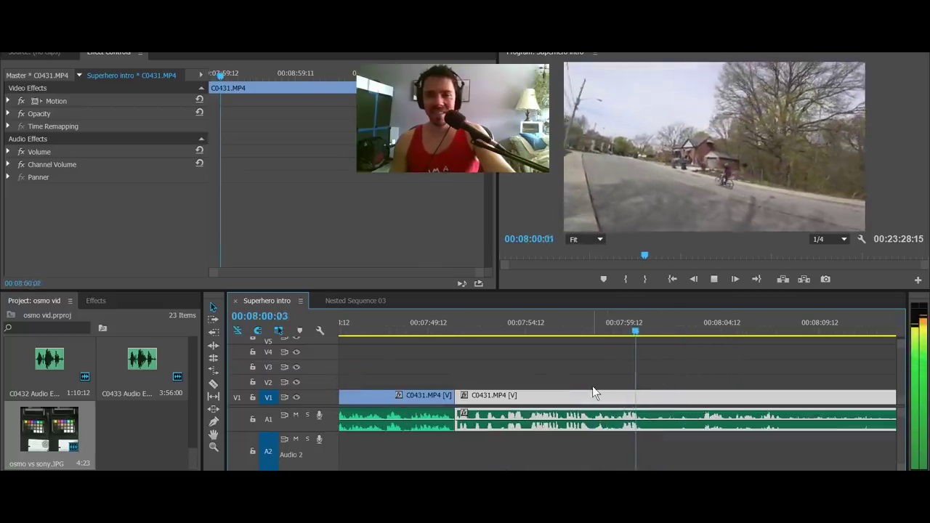
pyautogui.press('space')
pyautogui.hotkey('ctrl', 'k')
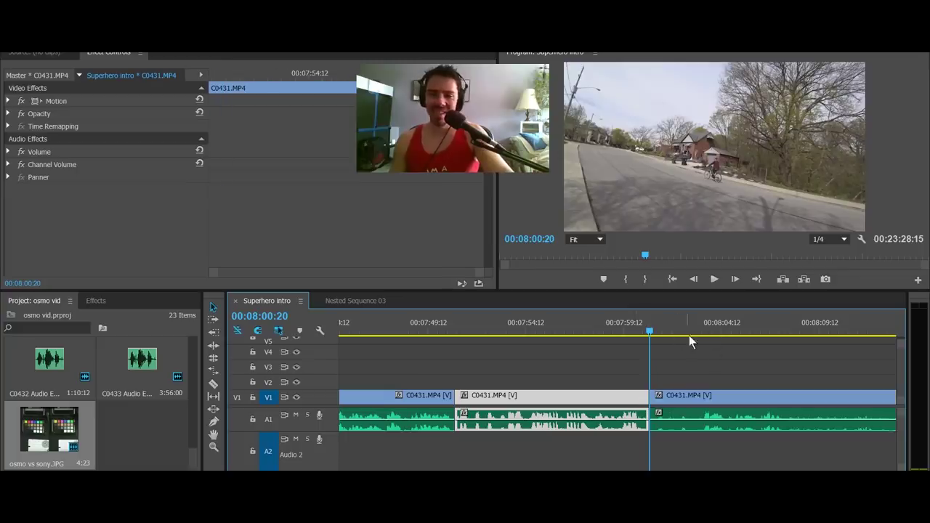
# - Play on from the 08:00:20 cut and split C0431.MP4 again at 08:15:05
pyautogui.moveTo(691, 333); pyautogui.dragTo(703, 333)
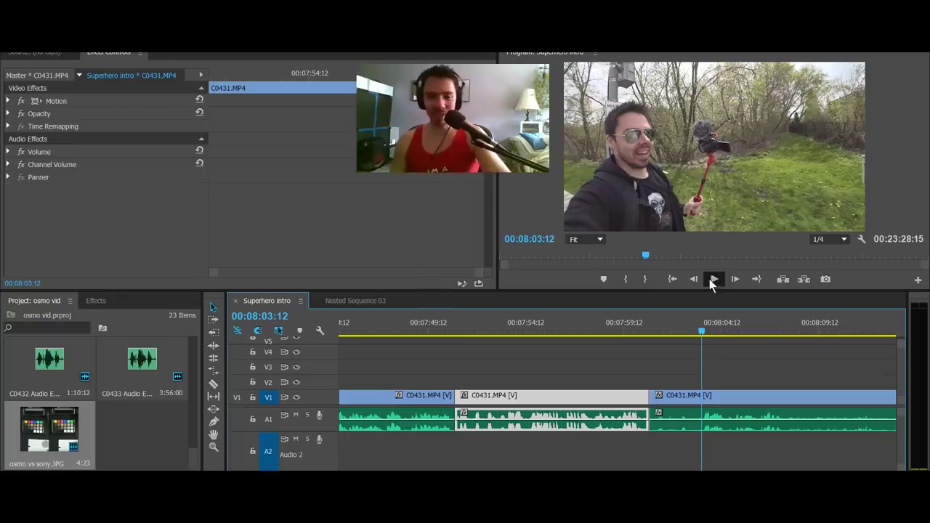
pyautogui.press('Up')
pyautogui.press('space')
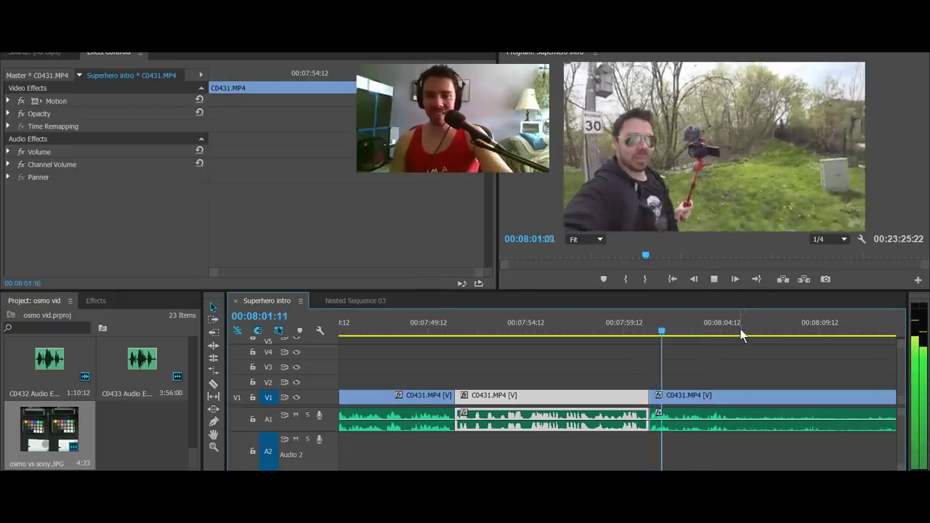
pyautogui.hscroll(1, 660, 376)
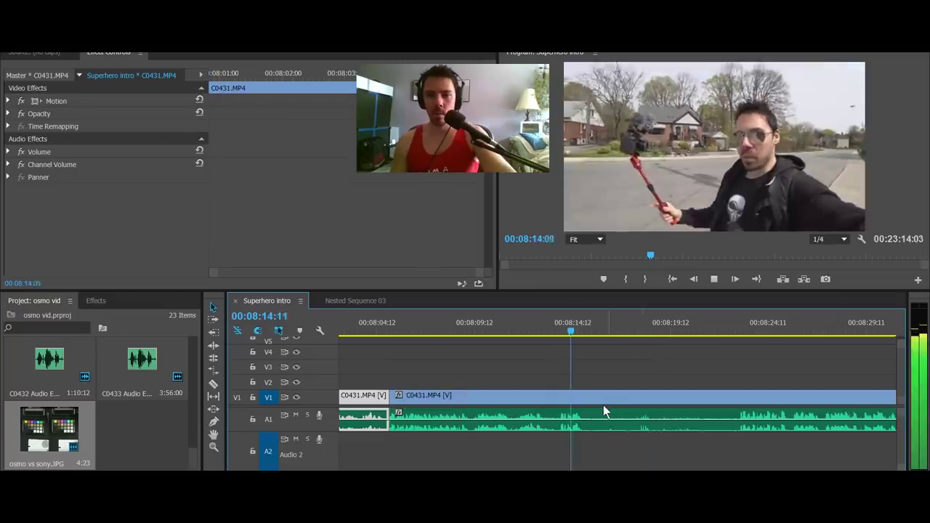
pyautogui.hotkey('ctrl', 'k')
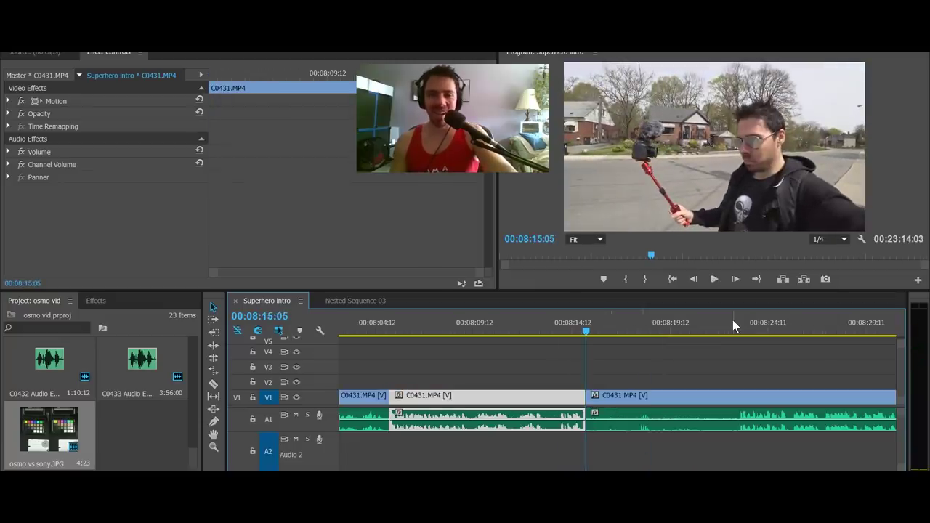
# - Review the footage after the 08:15:05 cut, scrubbing ahead to 08:23 and back
pyautogui.press('space')
pyautogui.press('space')
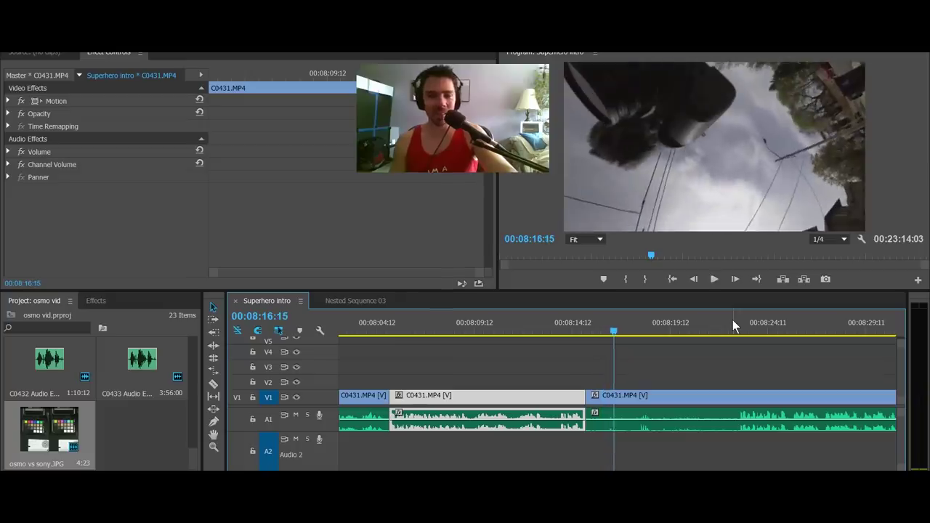
pyautogui.scroll(-3, 681, 378)
pyautogui.moveTo(644, 331); pyautogui.dragTo(650, 331)
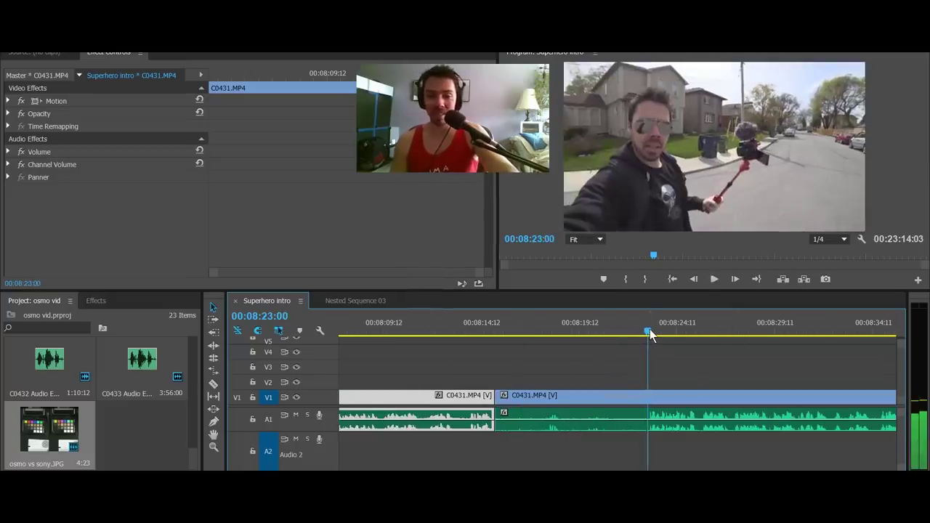
pyautogui.press('Up')
pyautogui.press('space')
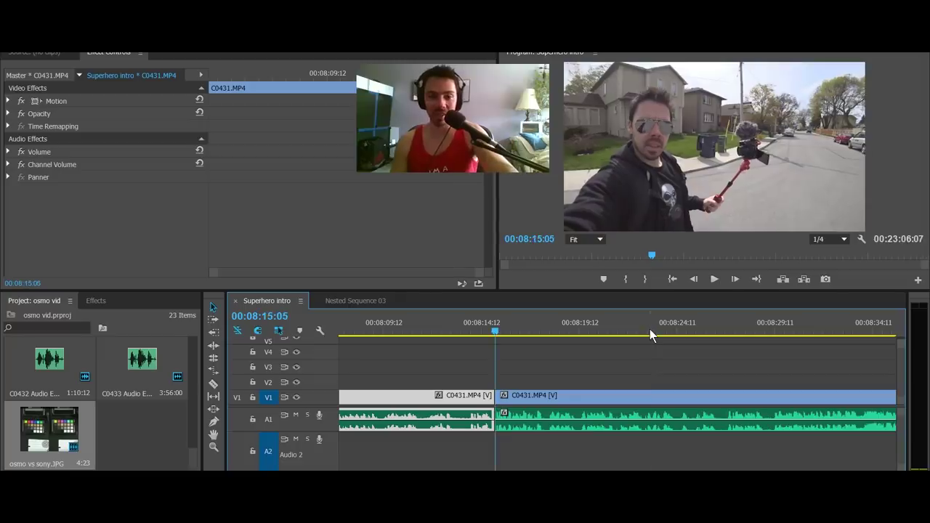
pyautogui.press('space')
# - Review the C0433.MP4 footage and split the clip and its audio at 00:11:37:09
pyautogui.scroll(-5, 636, 369)
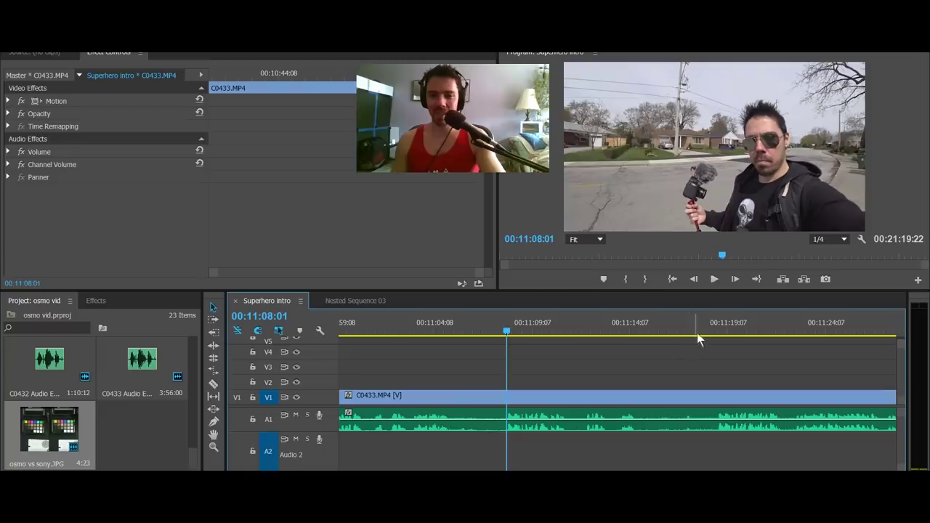
pyautogui.click(717, 327)
pyautogui.press('space')
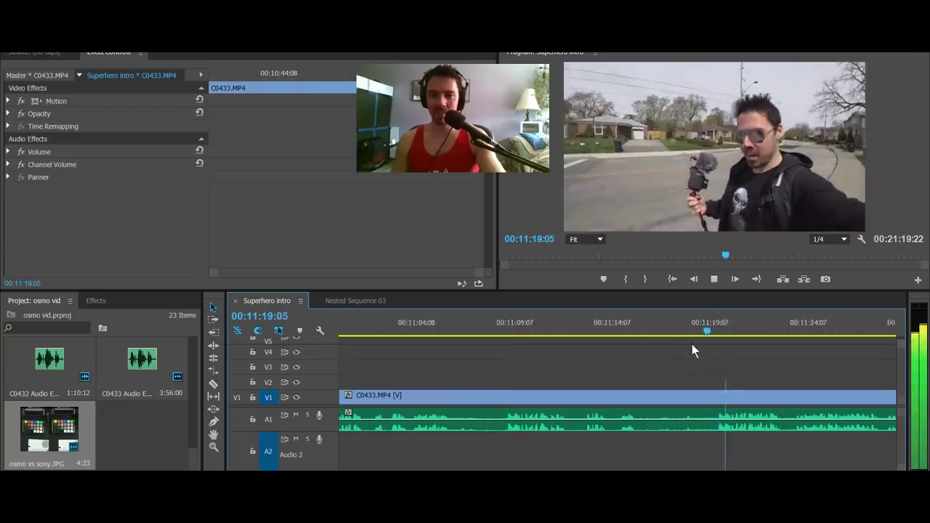
pyautogui.click(585, 330)
pyautogui.moveTo(588, 330); pyautogui.dragTo(591, 330)
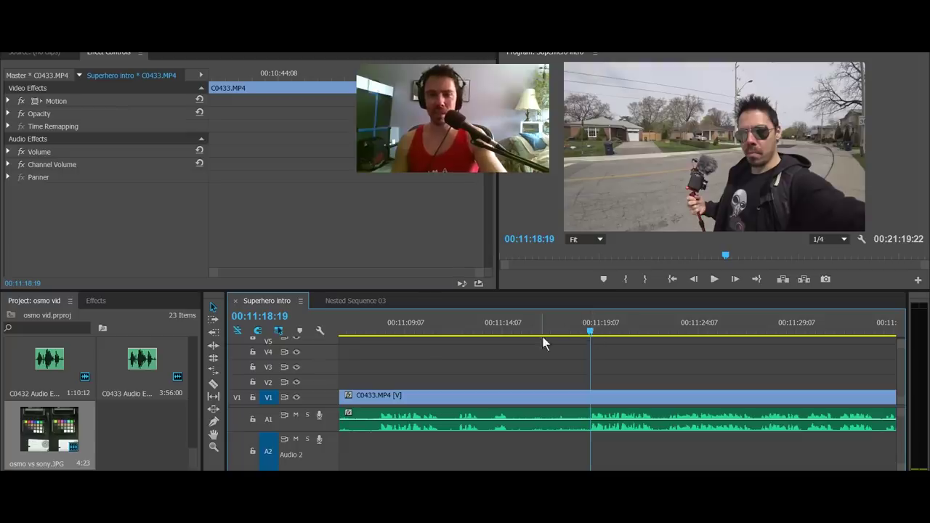
pyautogui.scroll(5, 540, 339)
pyautogui.scroll(3, 557, 378)
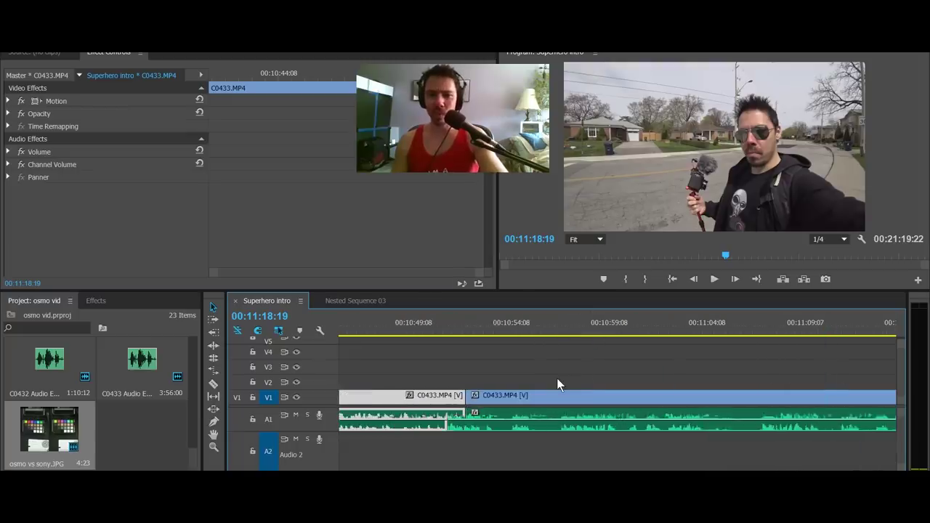
pyautogui.press('Up')
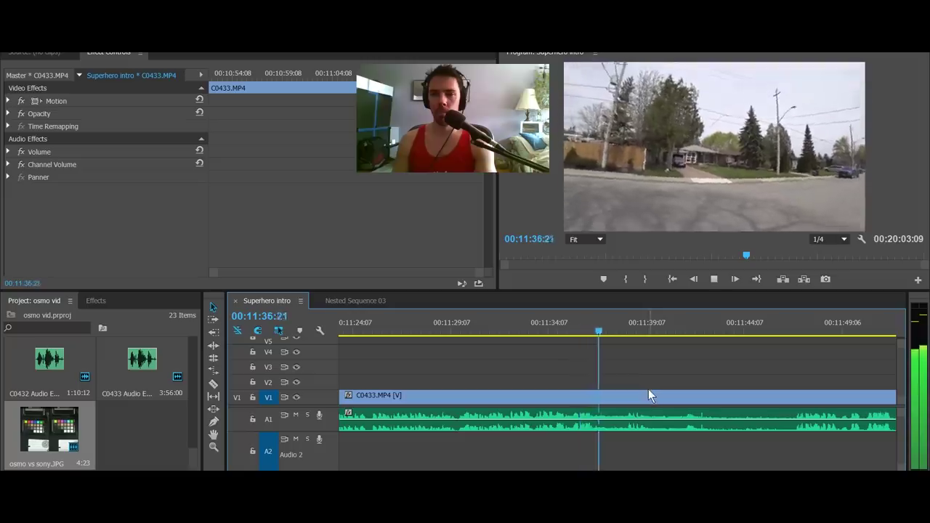
pyautogui.press('space')
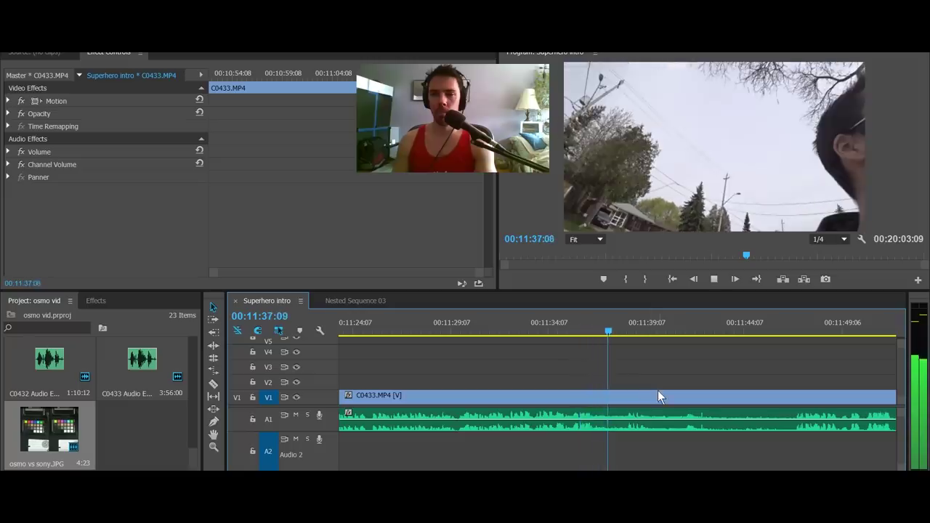
pyautogui.click(617, 395)
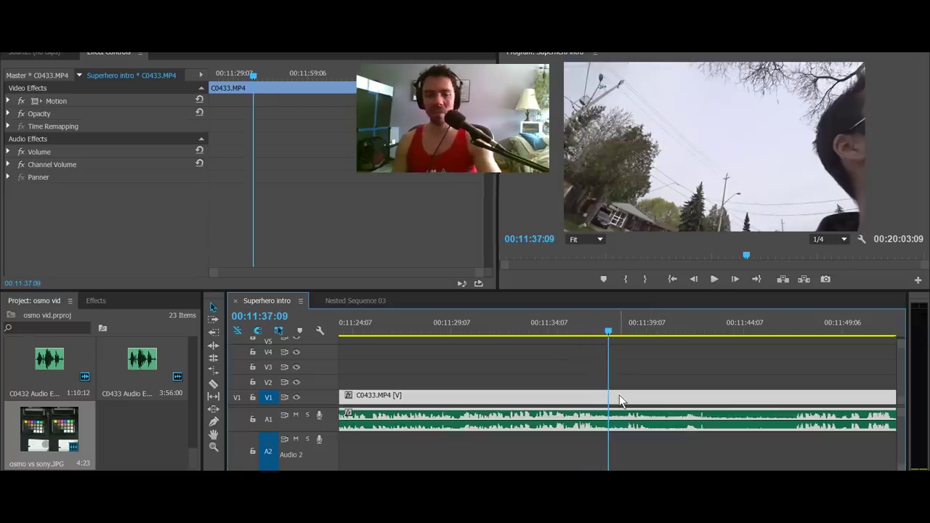
pyautogui.hotkey('ctrl', 'k')
# - Play back from the 00:11:37:09 split and cut C0433.MP4 again near 00:11:49
pyautogui.press('space')
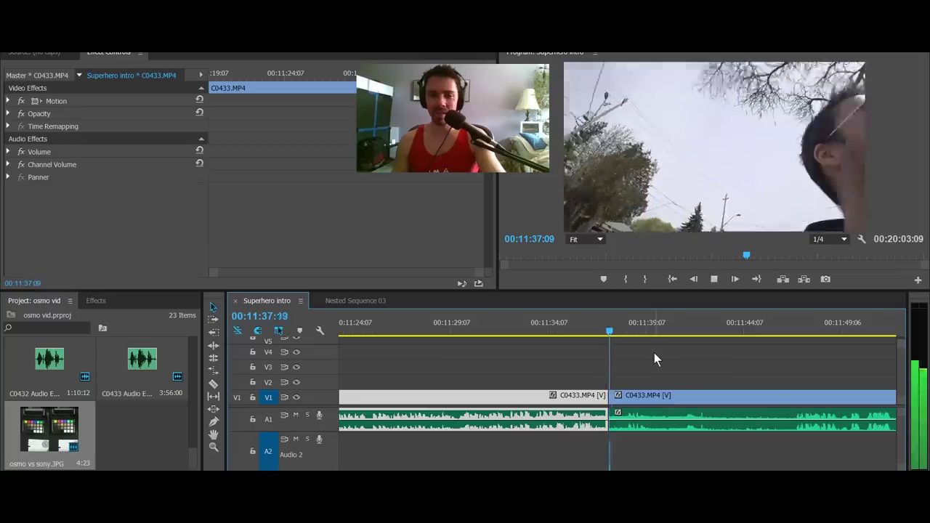
pyautogui.scroll(-2, 654, 352)
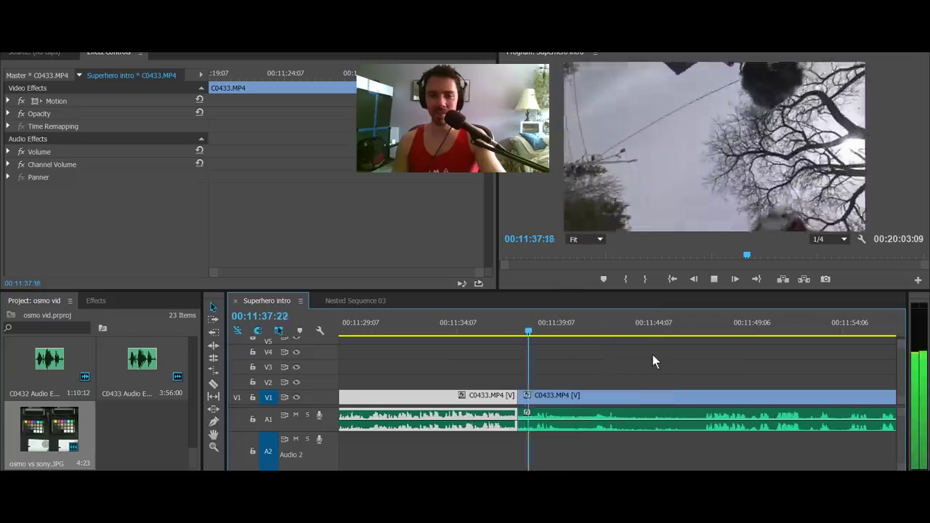
pyautogui.click(703, 330)
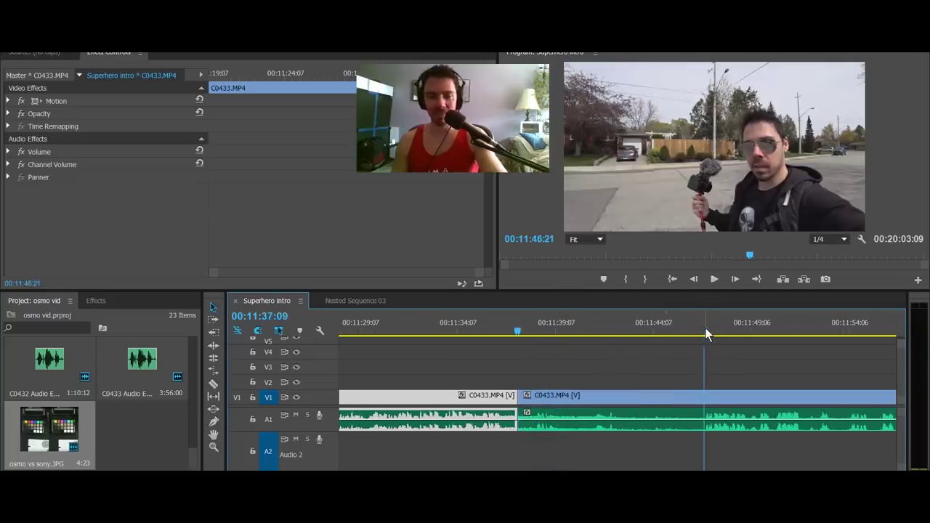
pyautogui.press('Up')
pyautogui.press('space')
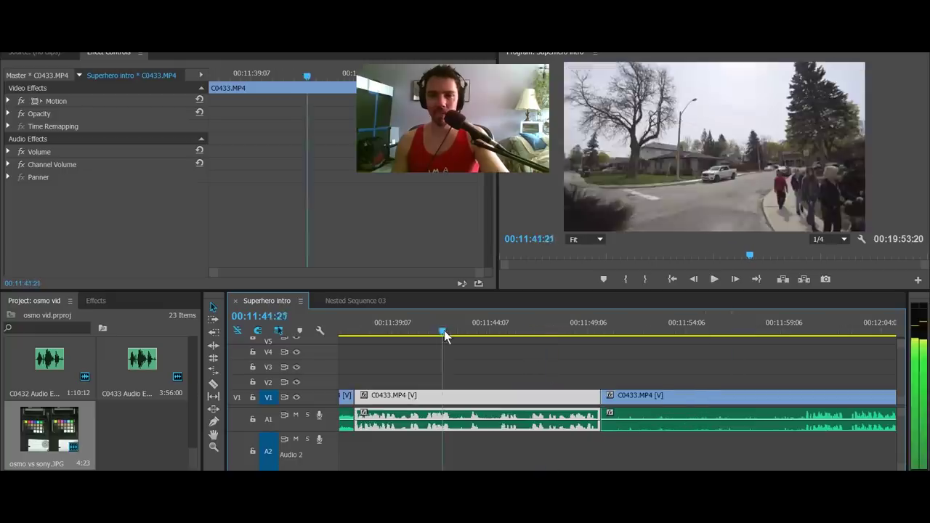
pyautogui.press('space')
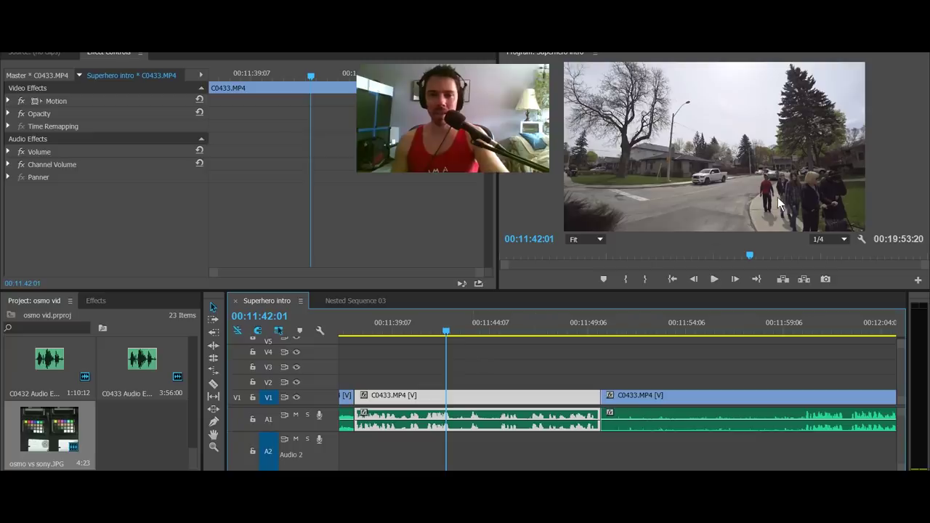
# - Play through the rest of C0433.MP4, stopping at 00:12:25:06 by 00006.MTS
pyautogui.press('space')
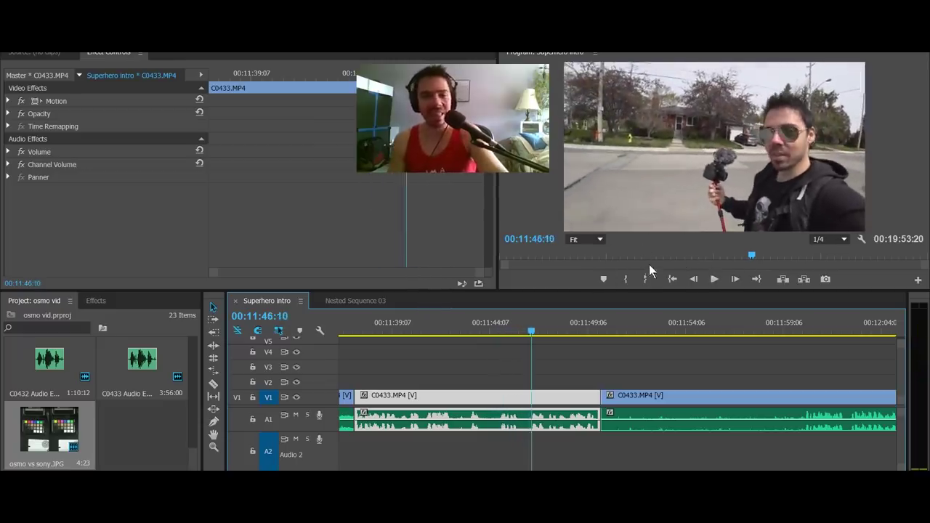
pyautogui.press('space')
pyautogui.scroll(-2, 596, 384)
pyautogui.scroll(-2, 597, 384)
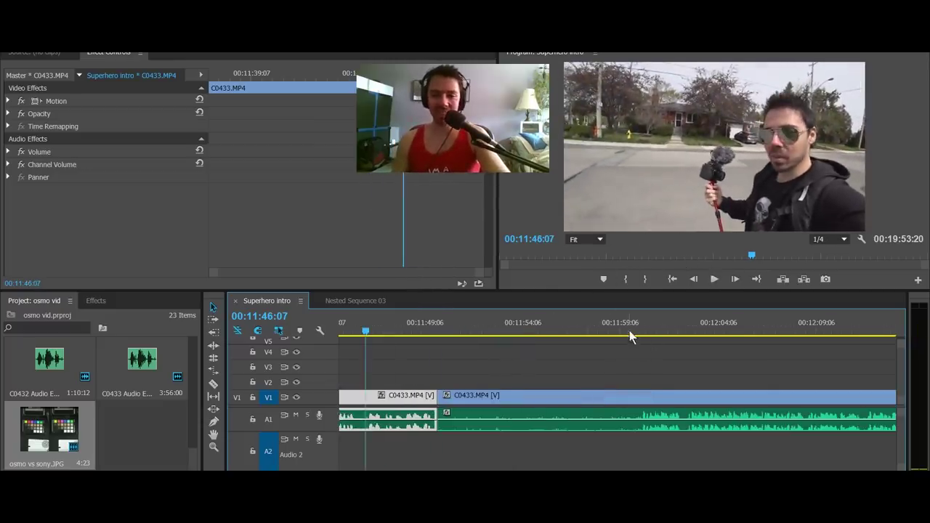
pyautogui.moveTo(629, 331); pyautogui.dragTo(556, 333)
pyautogui.press('space')
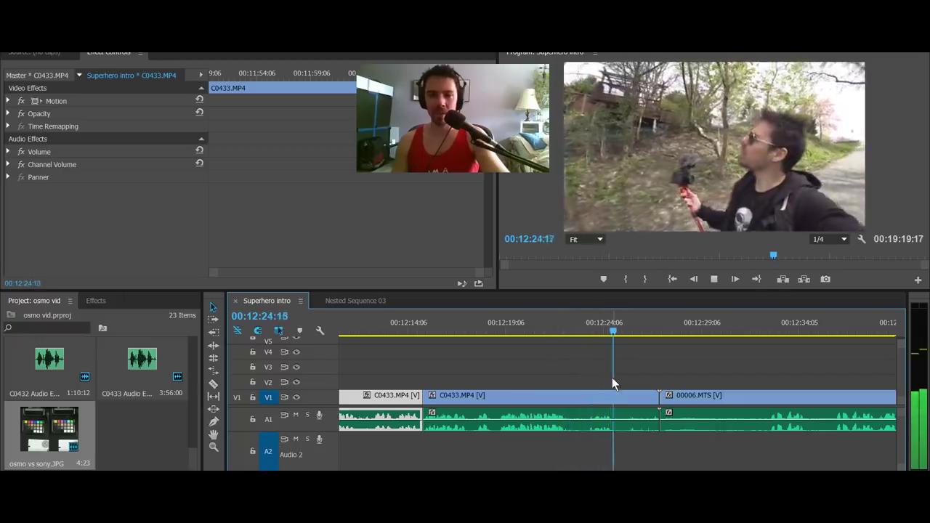
pyautogui.press('space')
# - Ripple-trim C0433.MP4's end with W and shift 00006.MTS later, leaving a gap
pyautogui.press('w')
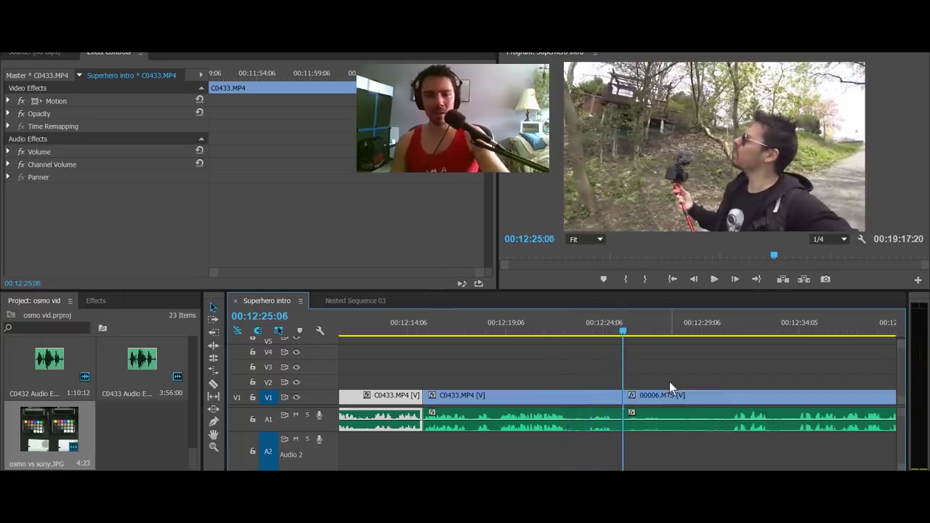
pyautogui.scroll(-3, 670, 382)
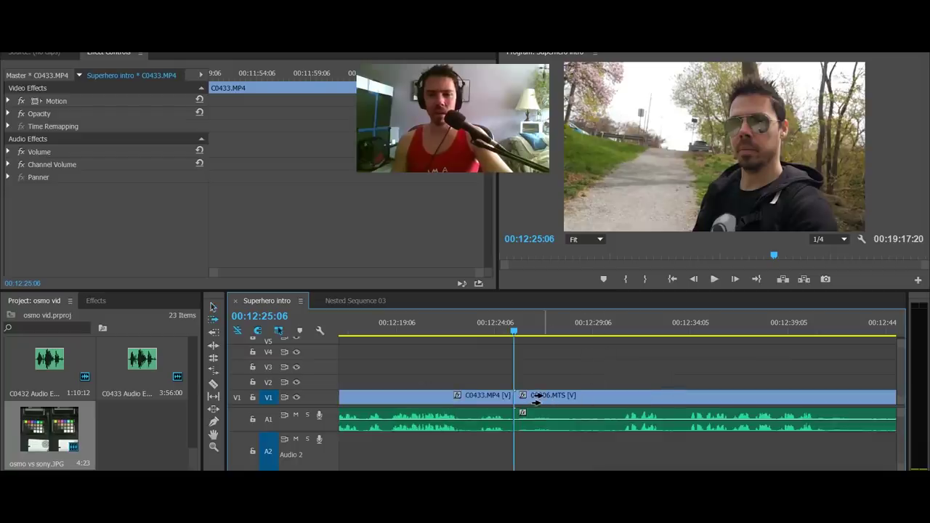
pyautogui.moveTo(535, 396); pyautogui.dragTo(578, 404)
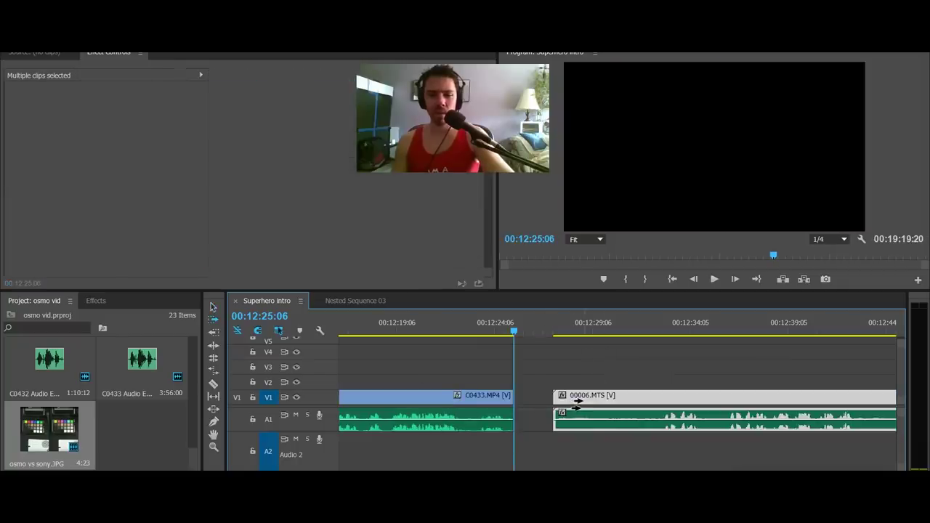
pyautogui.scroll(-3, 553, 364)
# - Review 00006.MTS and ripple-trim its start to 00:12:36:02 with Q
pyautogui.click(573, 332)
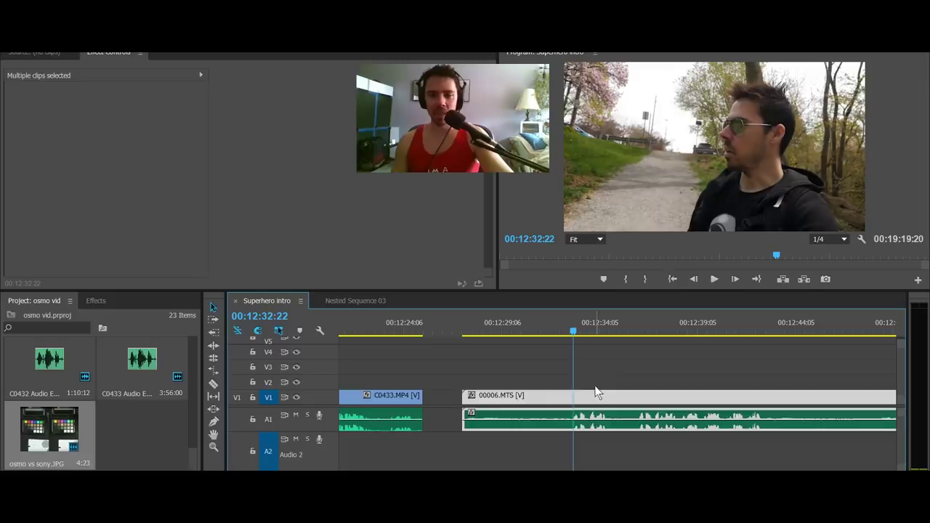
pyautogui.click(612, 363)
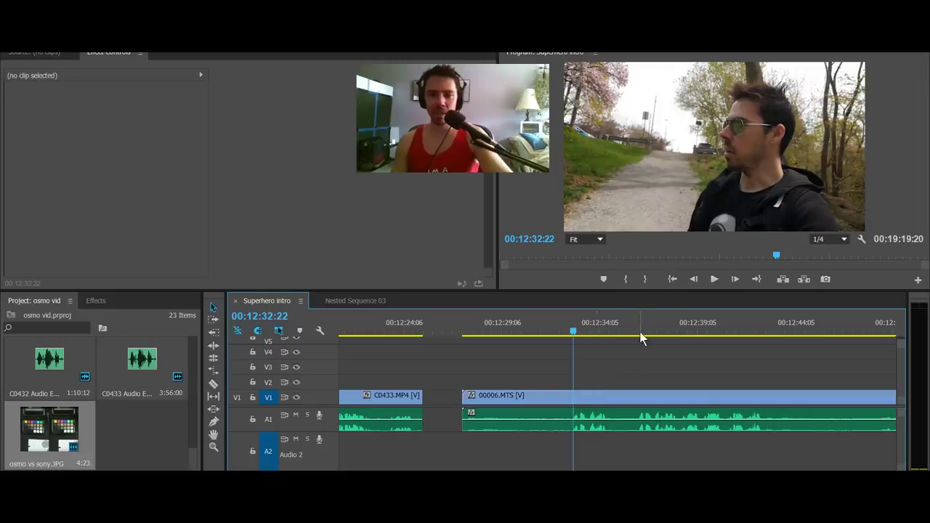
pyautogui.press('space')
pyautogui.scroll(-2, 583, 353)
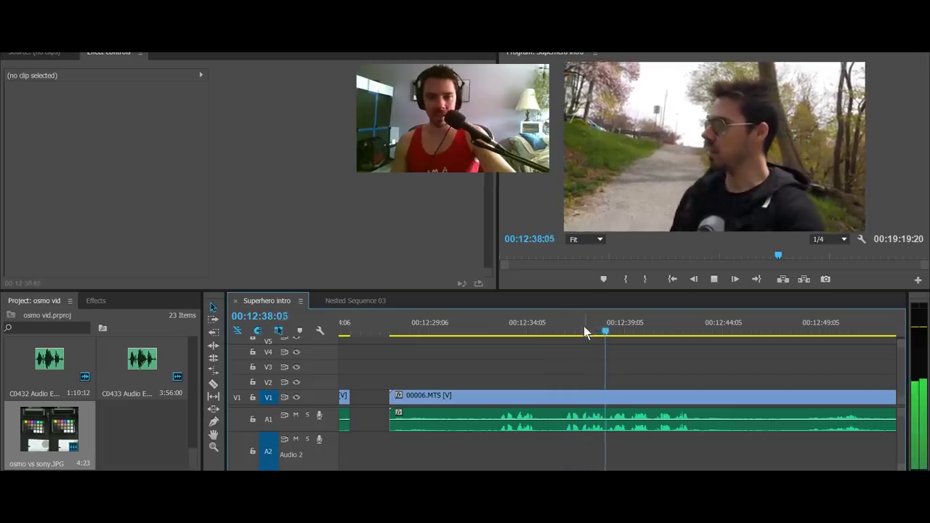
pyautogui.moveTo(584, 329); pyautogui.dragTo(565, 330)
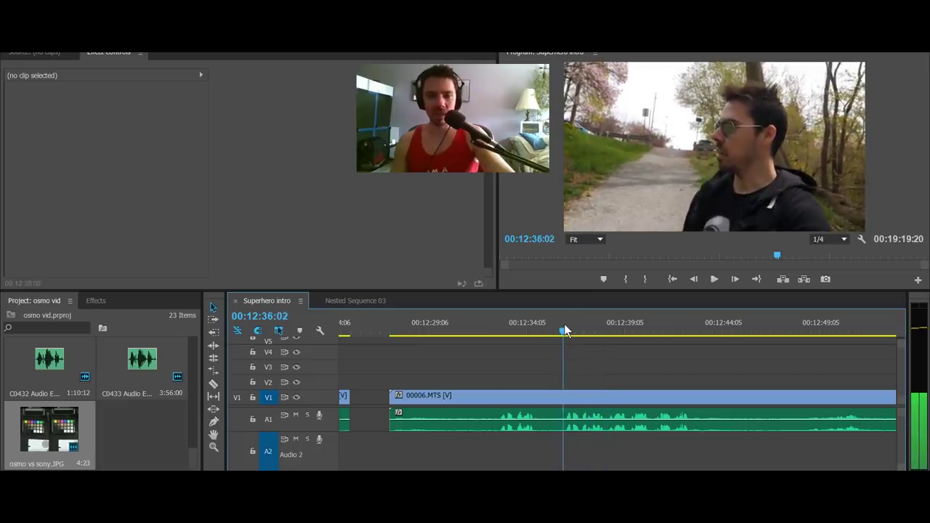
pyautogui.press('q')
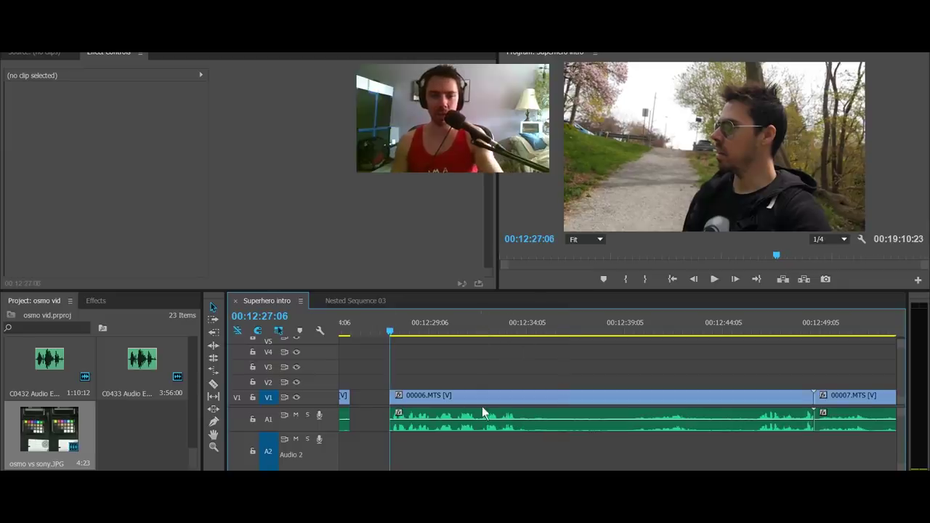
# - Play back the trimmed 00006.MTS, then ripple-delete its middle piece
pyautogui.click(480, 324)
pyautogui.press('space')
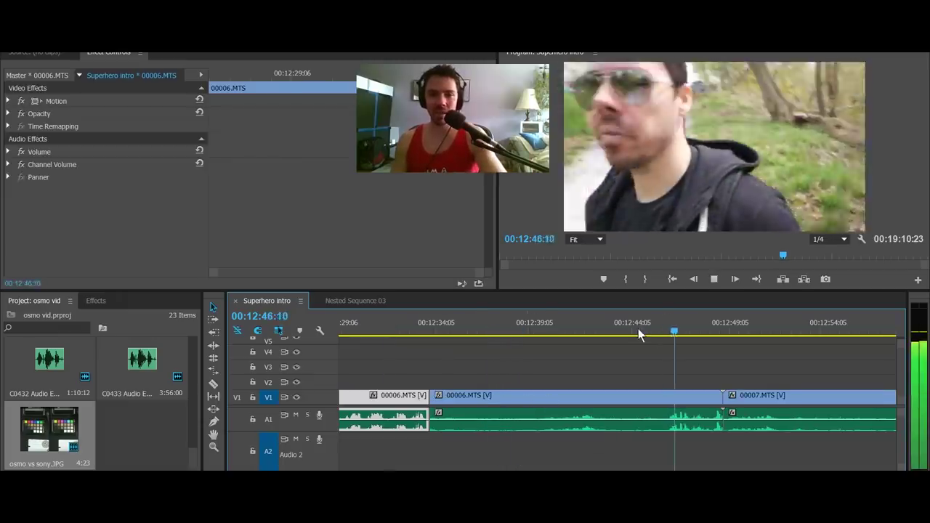
pyautogui.press('space')
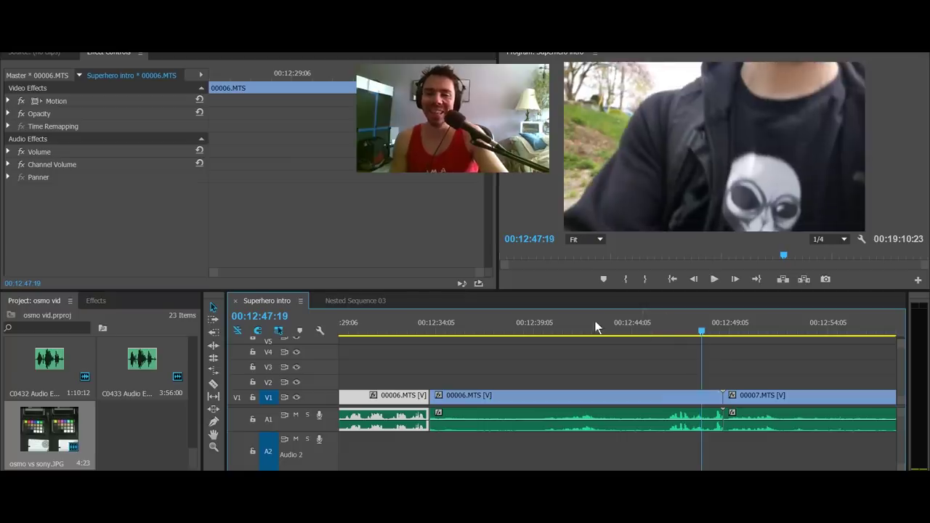
pyautogui.moveTo(588, 325); pyautogui.dragTo(609, 369)
pyautogui.click(577, 394)
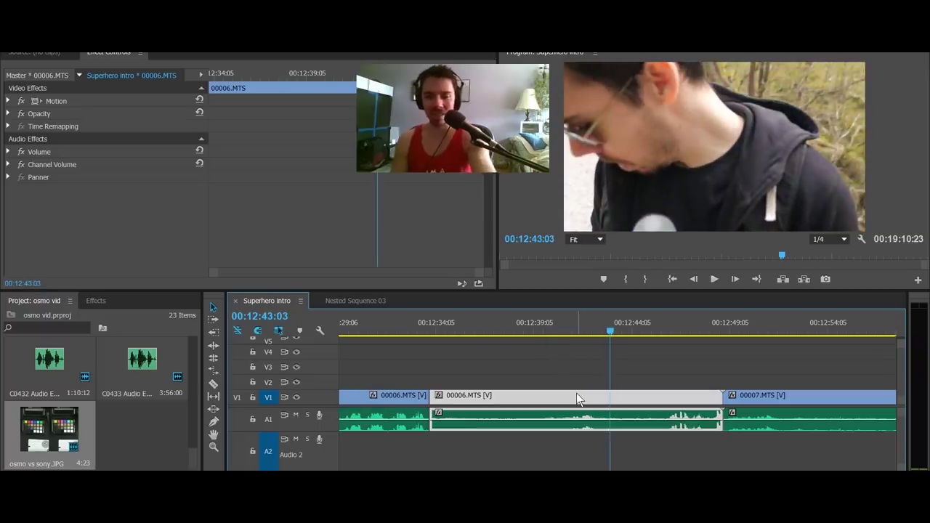
pyautogui.hotkey('shift', 'Delete')
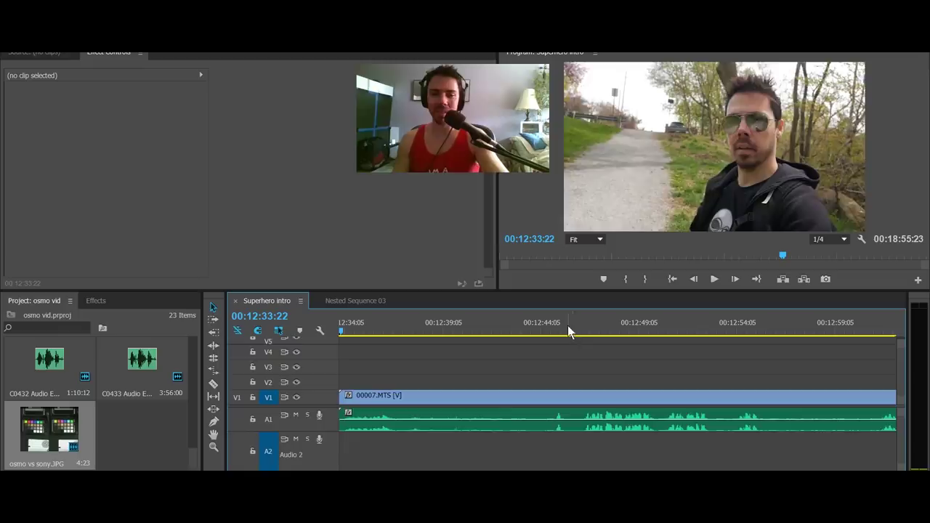
# - Check the join around 00:12:33 and select the 00007.MTS section split at 00:12:43:04
pyautogui.scroll(3, 523, 400)
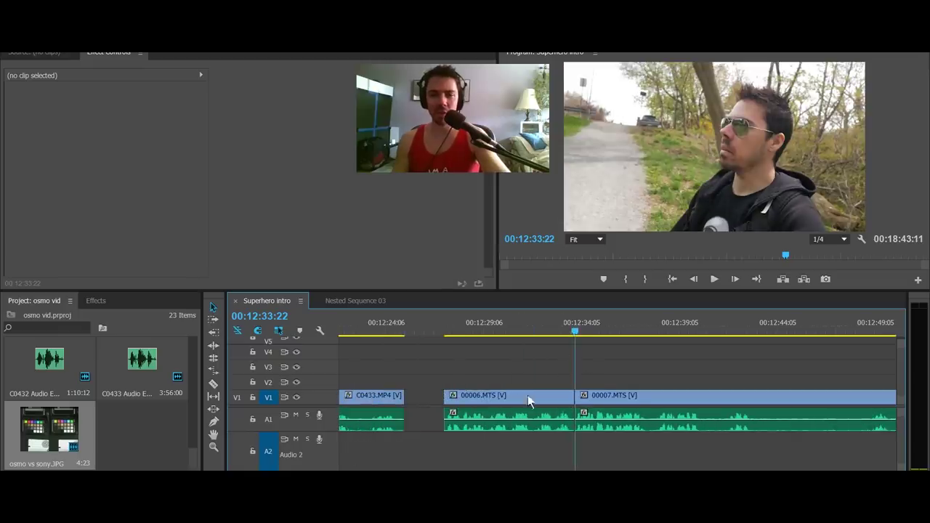
pyautogui.moveTo(566, 334); pyautogui.dragTo(557, 333)
pyautogui.click(585, 332)
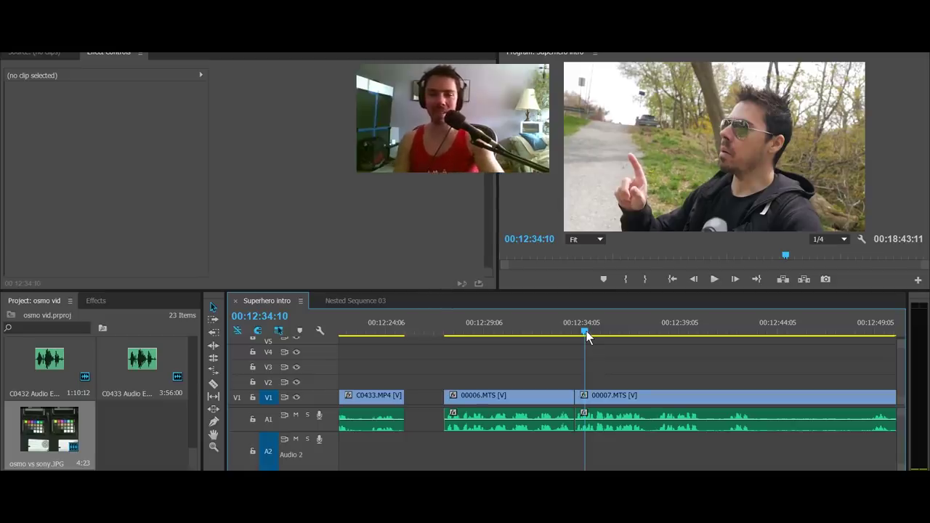
pyautogui.scroll(-1, 643, 340)
pyautogui.click(617, 325)
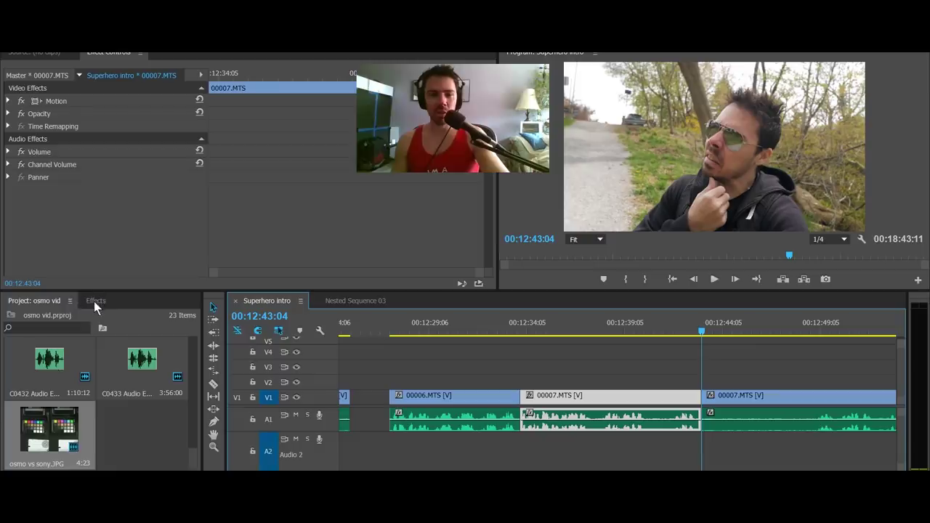
pyautogui.click(94, 301)
pyautogui.click(9, 334)
pyautogui.scroll(-3, 59, 393)
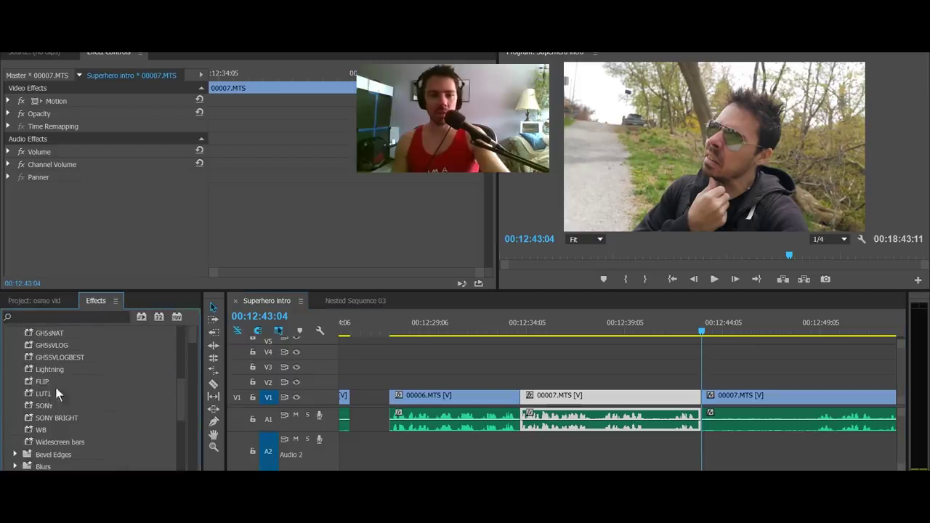
pyautogui.moveTo(30, 381); pyautogui.dragTo(449, 397)
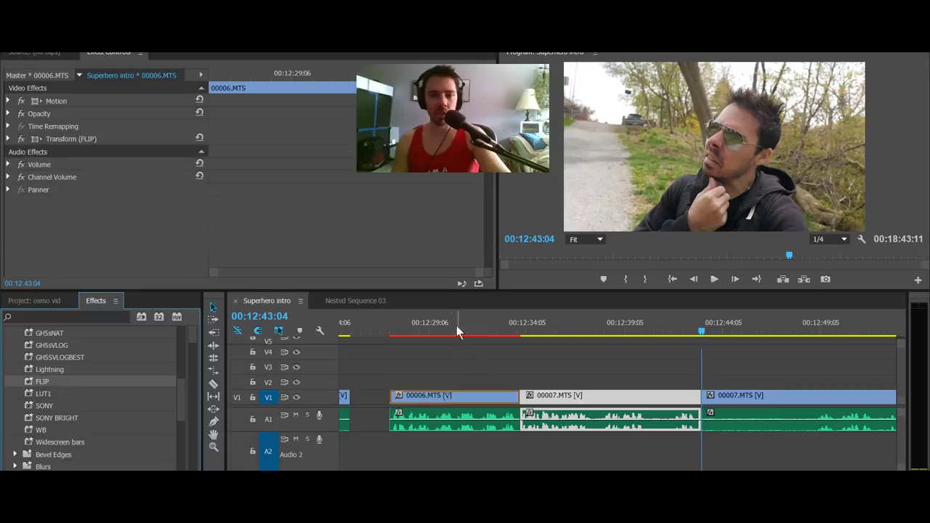
pyautogui.click(473, 332)
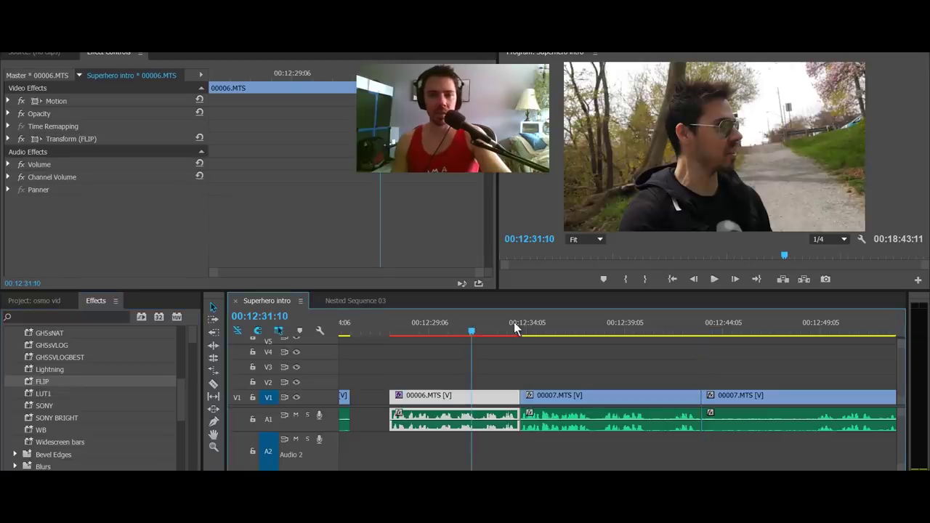
pyautogui.click(509, 323)
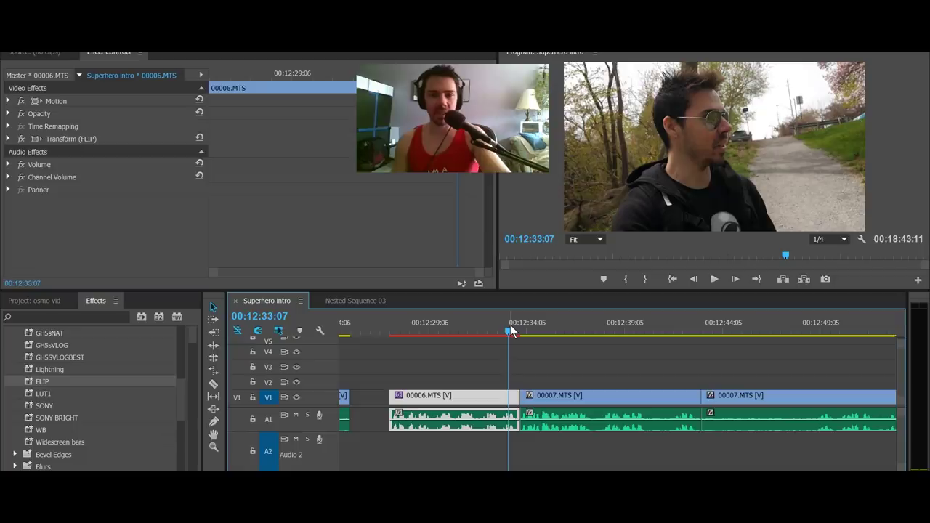
pyautogui.press('space')
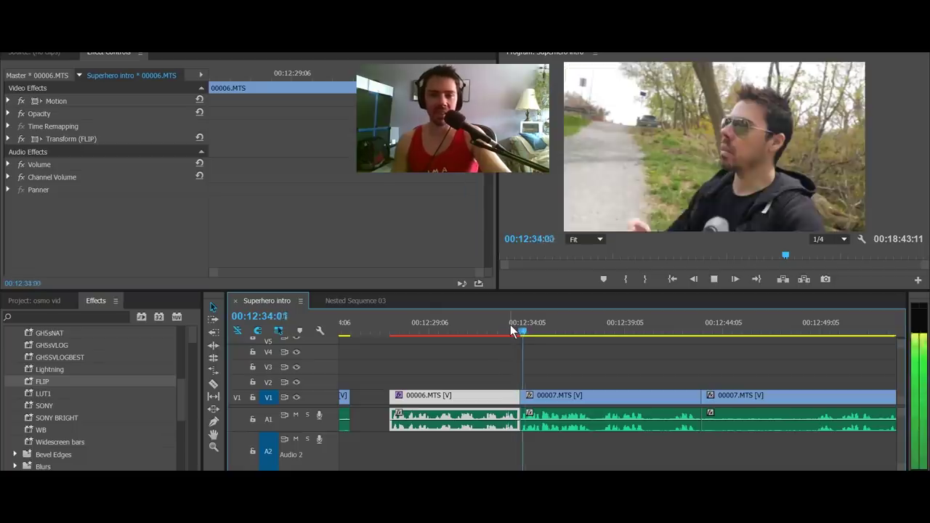
pyautogui.press('space')
pyautogui.scroll(-4, 553, 377)
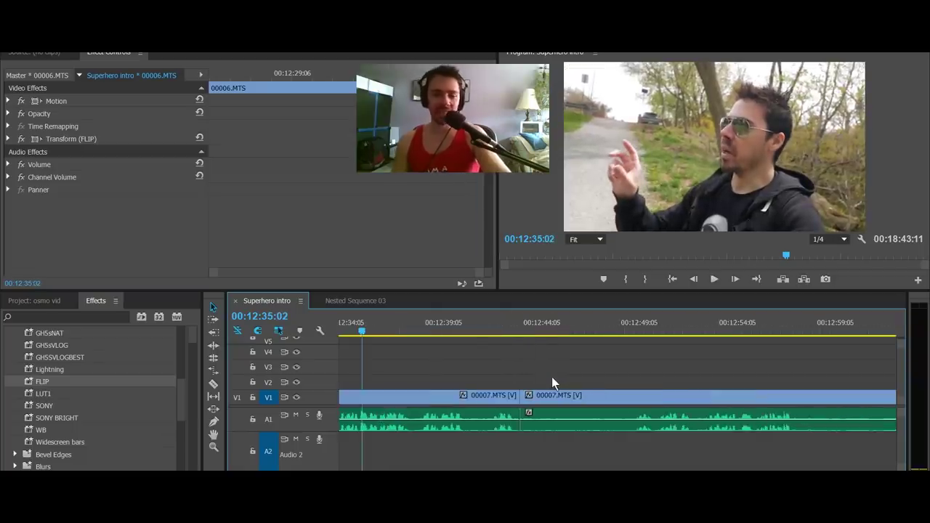
pyautogui.click(631, 322)
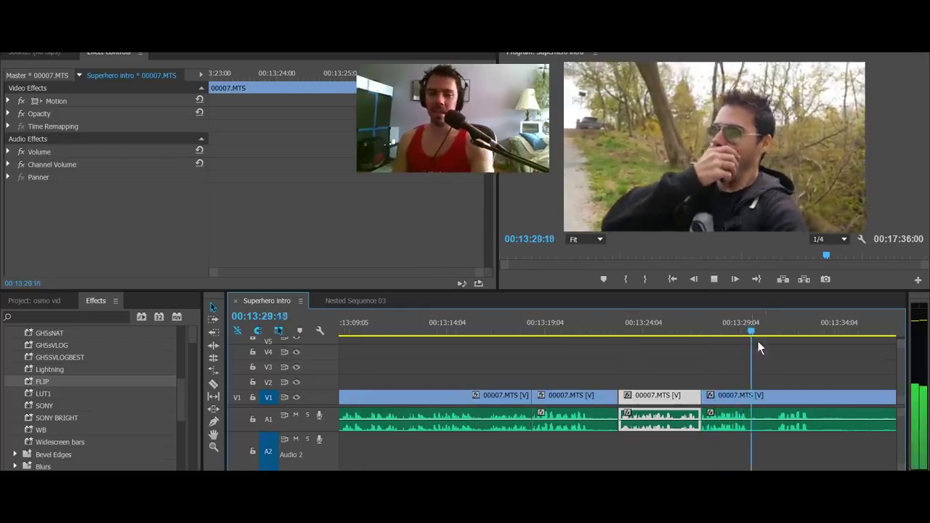
# - Ripple-trim about ten unwanted seconds from 00007.MTS and shift the following clip later
pyautogui.scroll(-3, 717, 371)
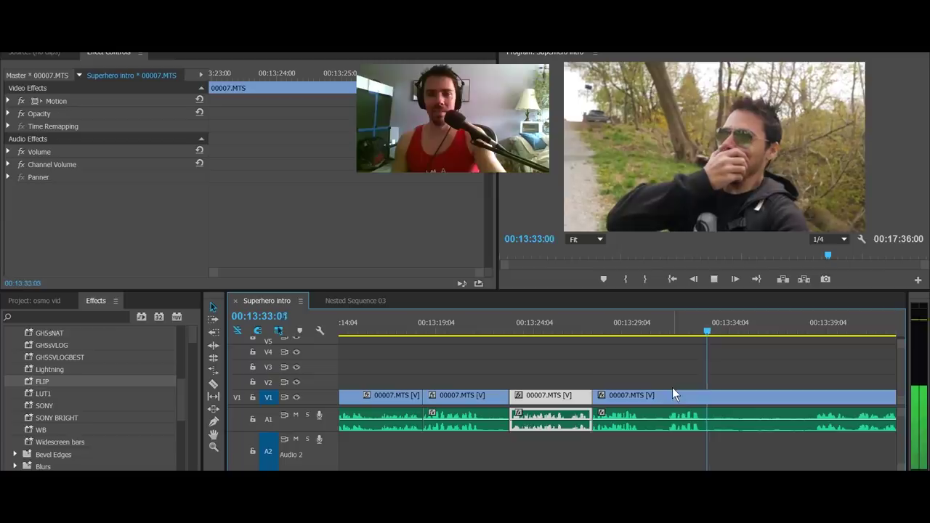
pyautogui.press('space')
pyautogui.scroll(-3, 685, 394)
pyautogui.press('w')
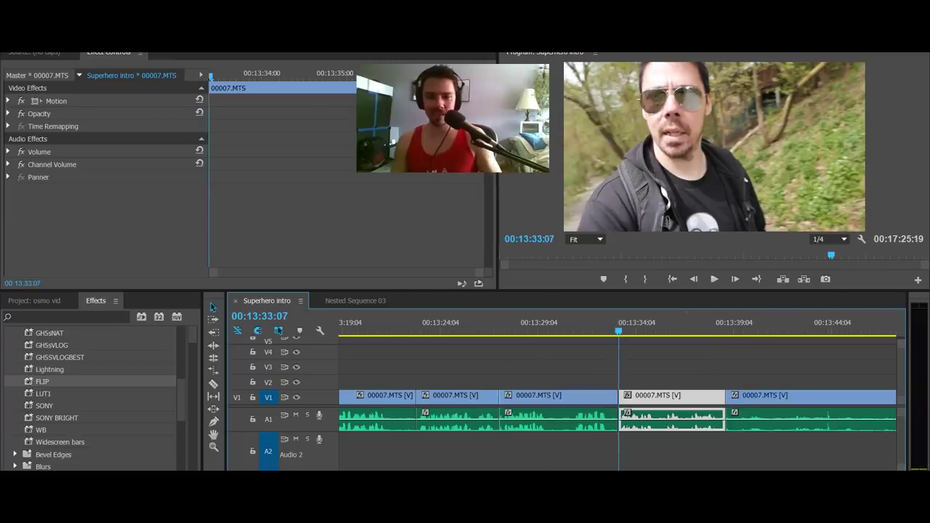
pyautogui.press('-')
pyautogui.moveTo(685, 426); pyautogui.dragTo(694, 426)
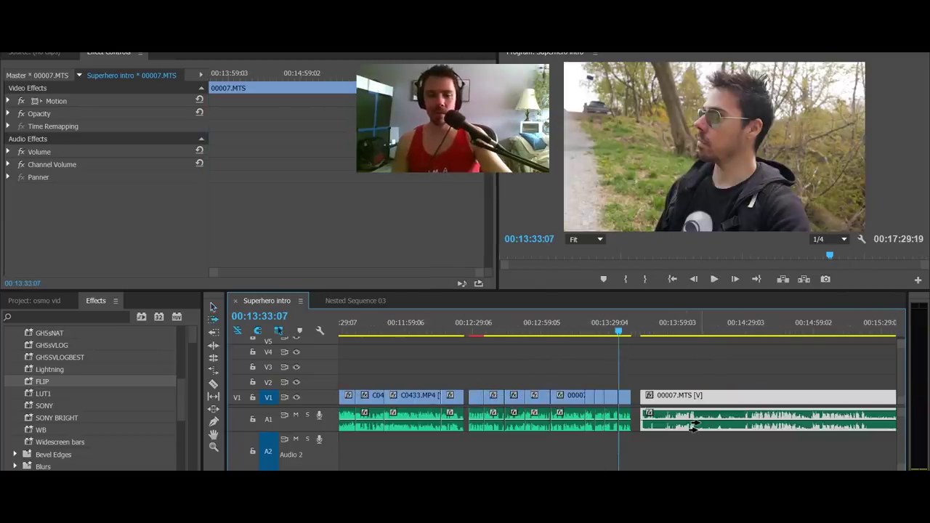
# - Zoom the timeline in around 13:58 and return to the 00007.MTS clip's start
pyautogui.scroll(-2, 576, 360)
pyautogui.click(602, 322)
pyautogui.press('=')
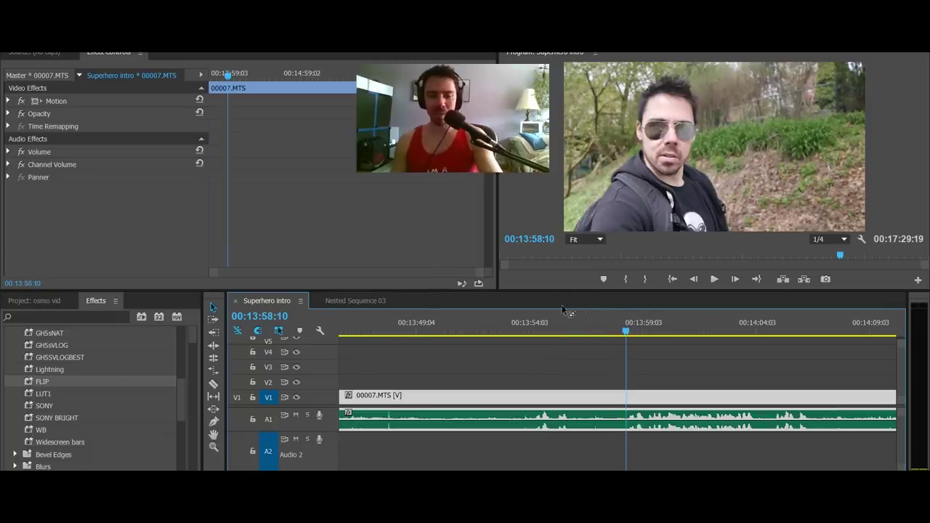
pyautogui.scroll(2, 571, 375)
pyautogui.scroll(3, 572, 374)
pyautogui.press('Up')
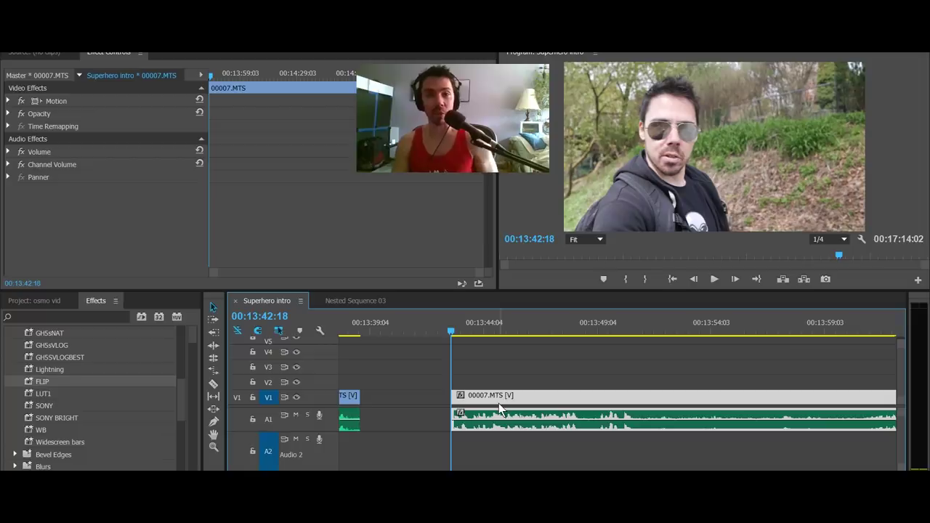
# - Review the 00007.MTS footage from 13:49 to 13:51
pyautogui.click(591, 328)
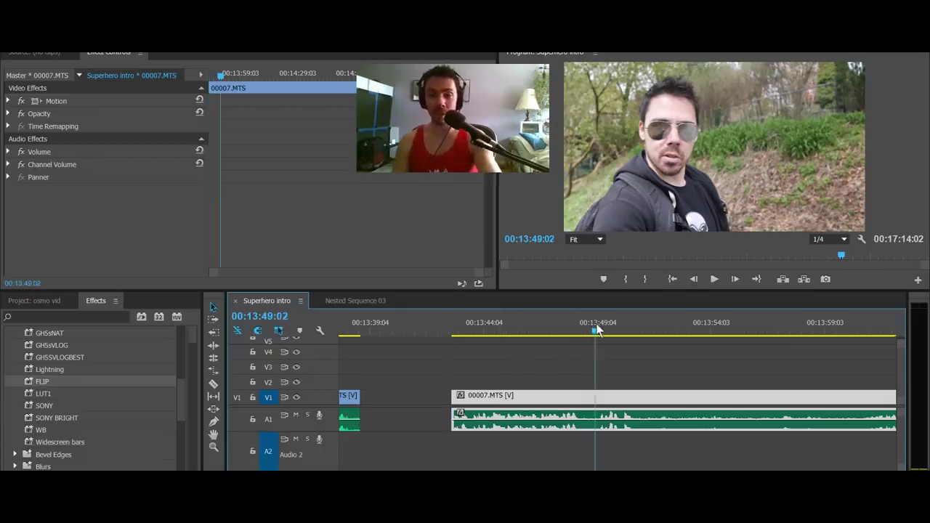
pyautogui.click(611, 384)
pyautogui.scroll(-2, 612, 385)
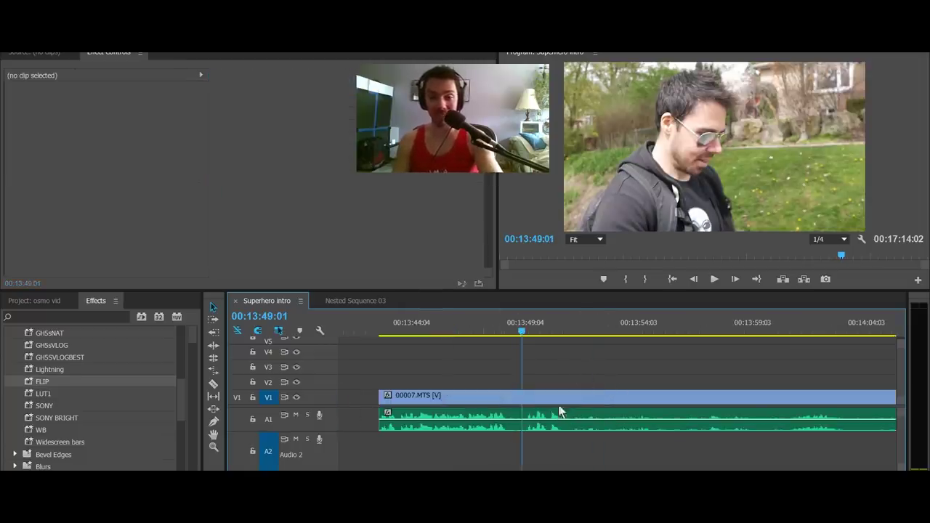
pyautogui.press('space')
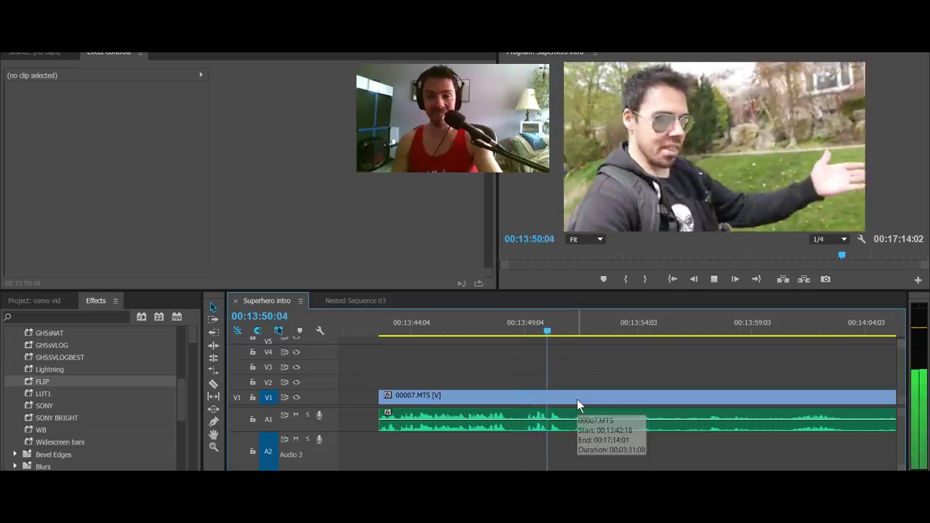
pyautogui.press('space')
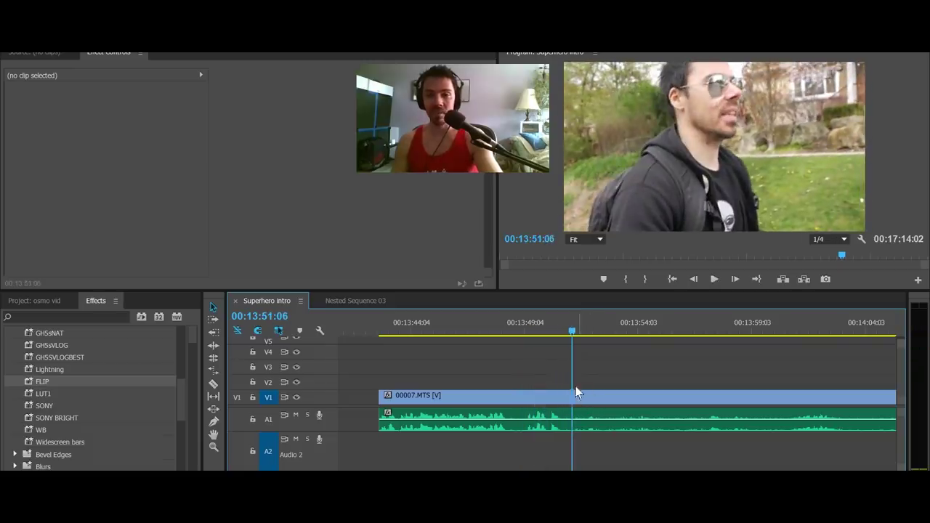
# - Replay from about 13:46 and split the 00007.MTS clip at 14:05:09
pyautogui.click(475, 327)
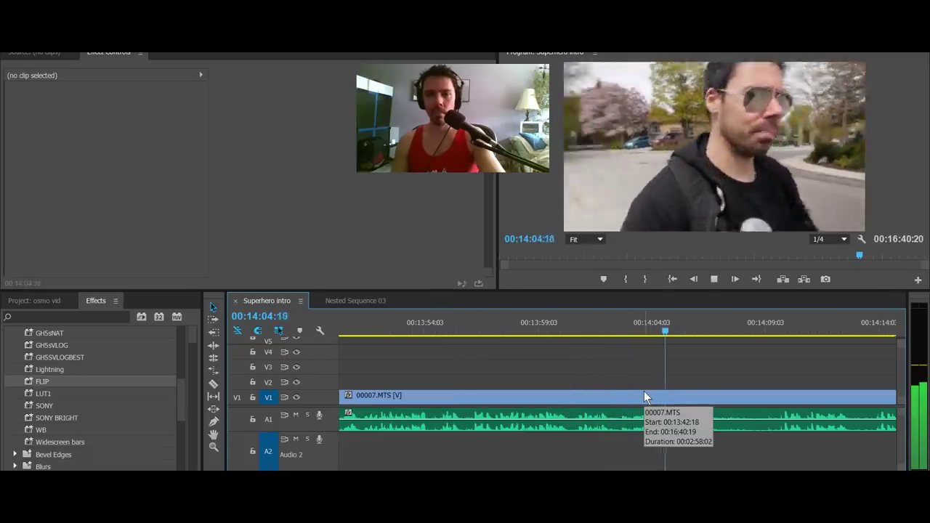
pyautogui.press('space')
pyautogui.click(657, 396)
pyautogui.hotkey('ctrl', 'k')
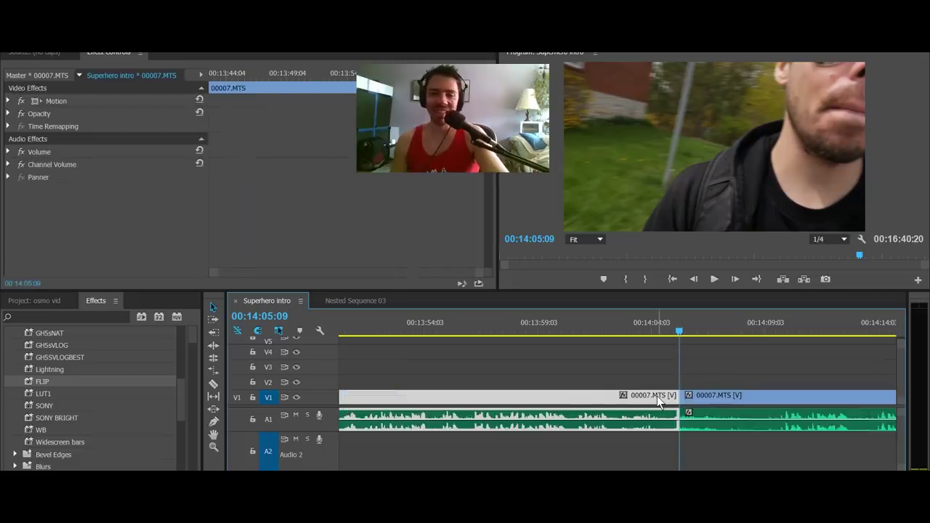
pyautogui.hscroll(5, 657, 396)
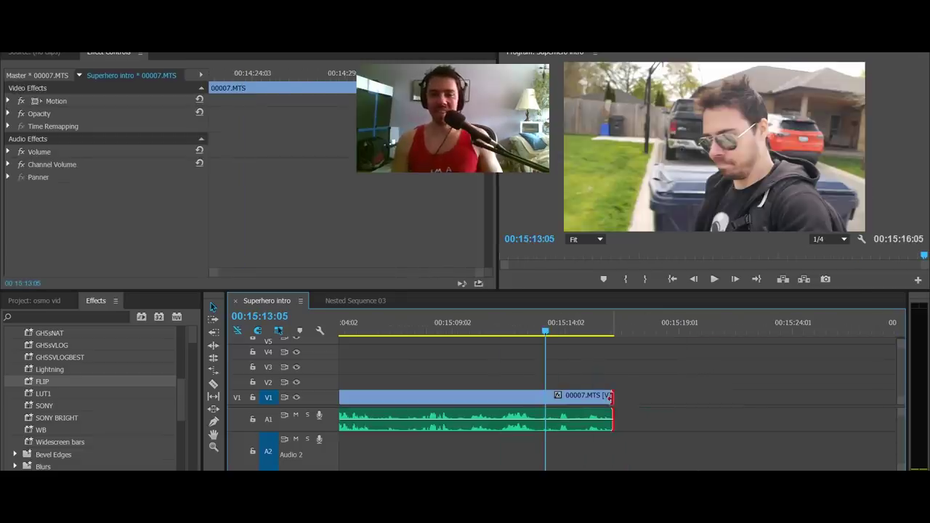
pyautogui.rightClick(613, 398)
# - Apply the default Cross Dissolve to the final clip's end and zoom out to the full sequence
pyautogui.click(661, 465)
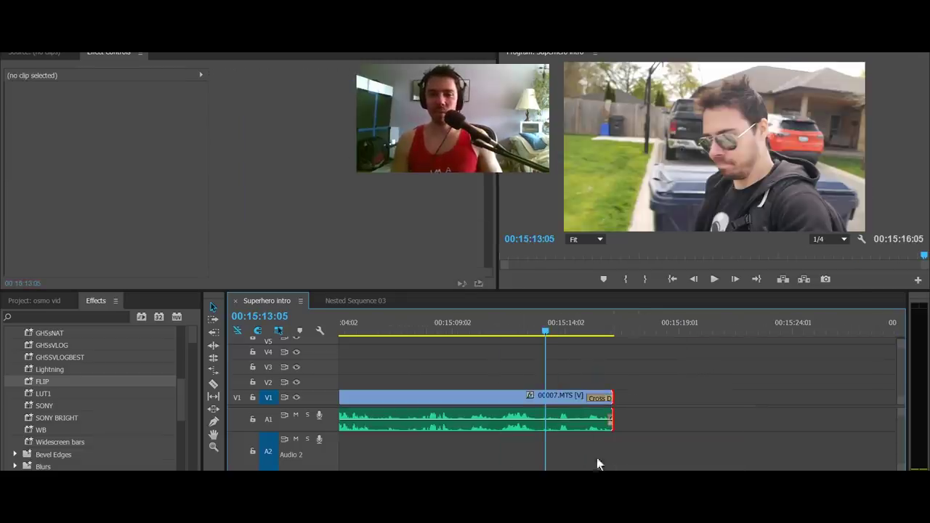
pyautogui.press('-')
pyautogui.press('-')
pyautogui.press('-')
pyautogui.press('-')
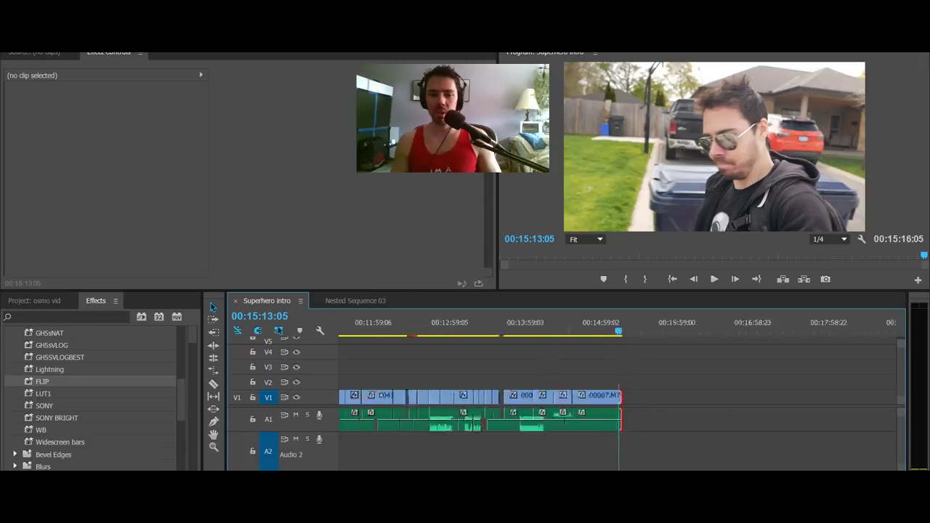
pyautogui.press('-')
pyautogui.press('-')
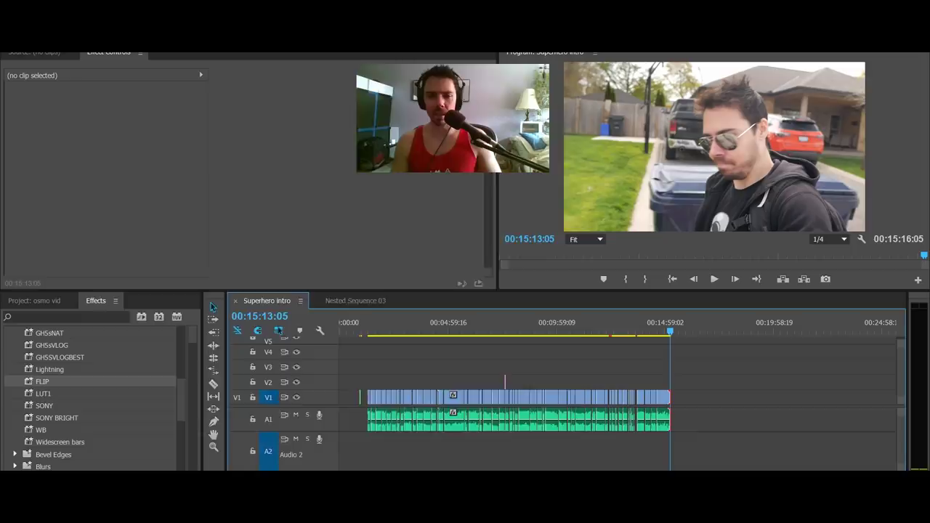
# - Return to Premiere Pro and move the playhead back to 00:01:21:22
pyautogui.hotkey('alt', 'Tab')
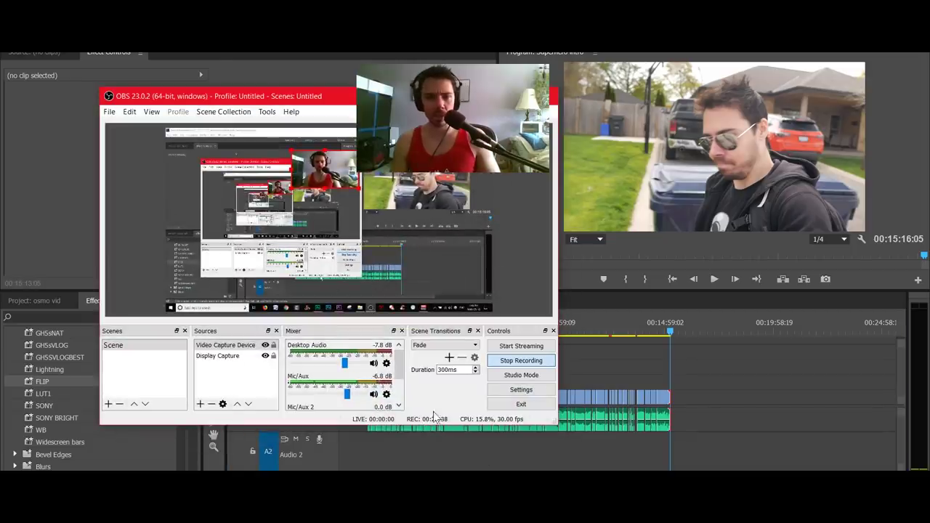
pyautogui.hotkey('alt', 'Tab')
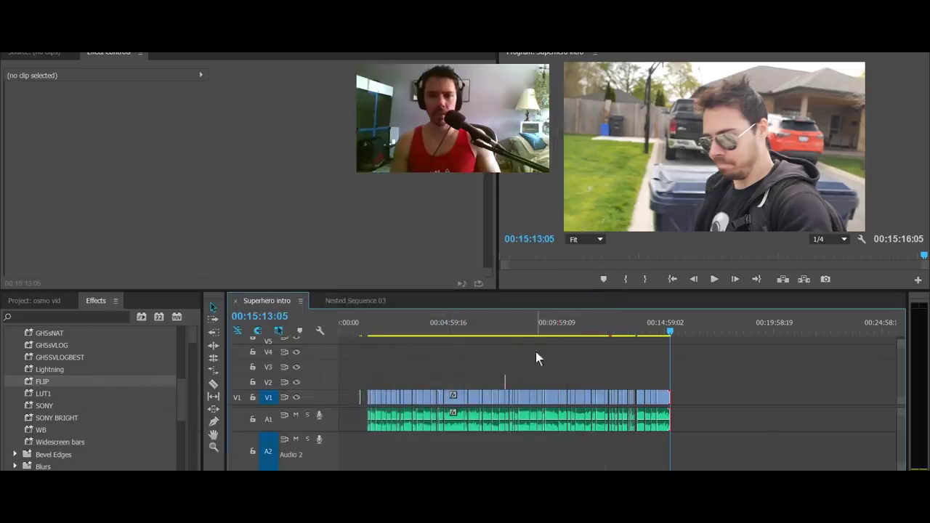
pyautogui.click(371, 325)
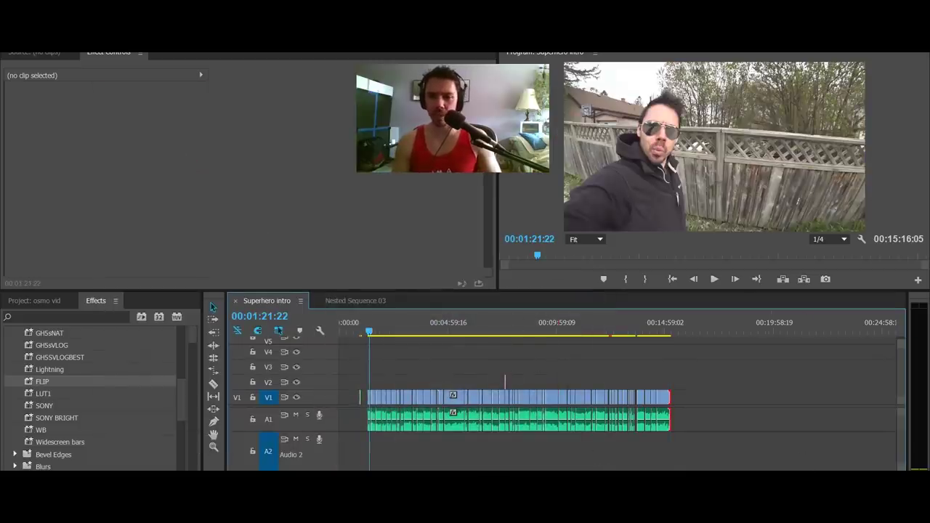
pyautogui.press('=')
pyautogui.press('=')
pyautogui.press('=')
pyautogui.press('=')
pyautogui.press('=')
pyautogui.press('=')
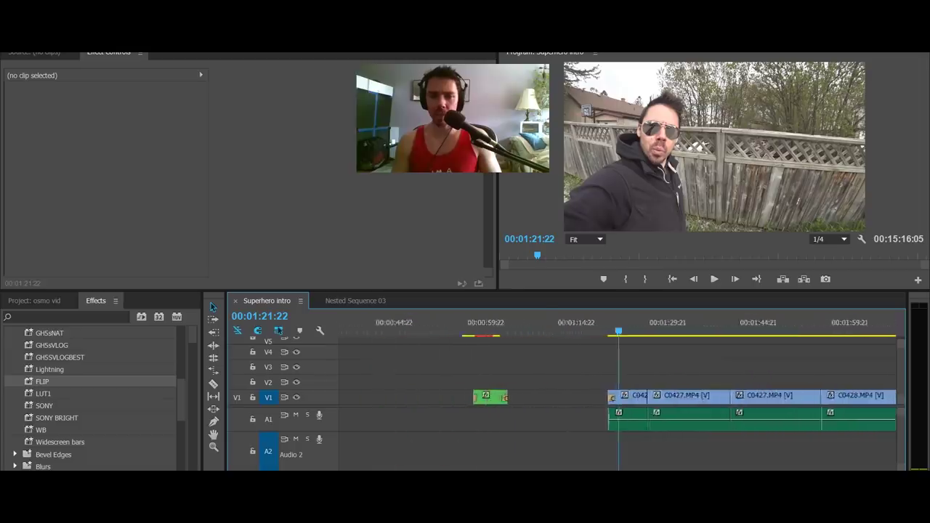
pyautogui.press('-')
pyautogui.press('-')
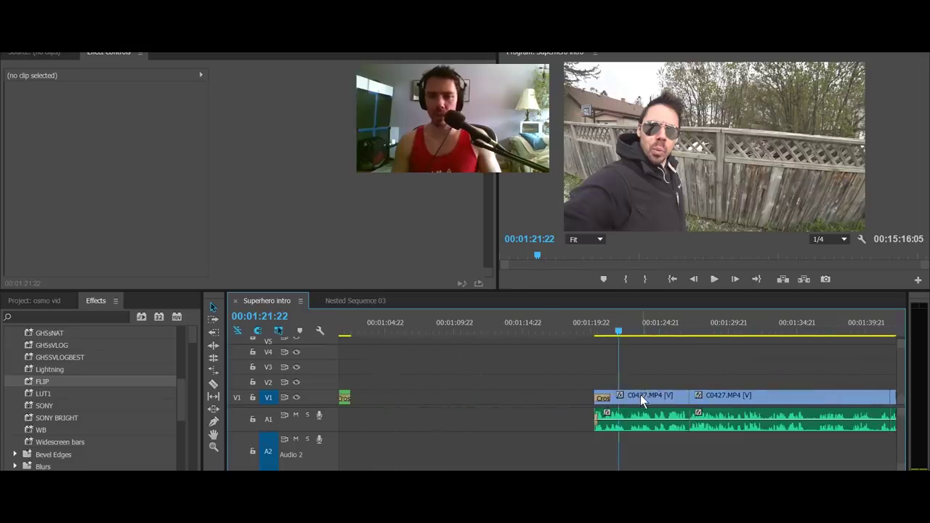
pyautogui.click(640, 396)
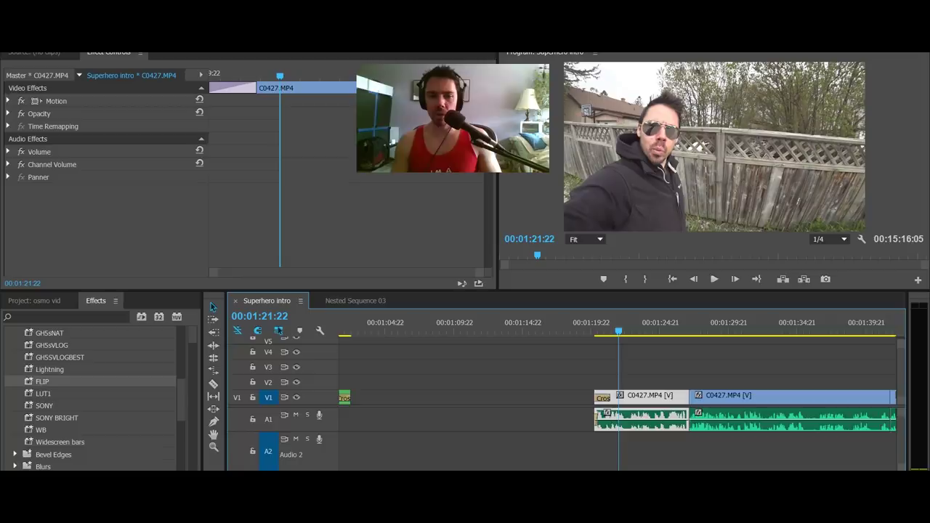
pyautogui.press('-')
pyautogui.press('-')
pyautogui.press('-')
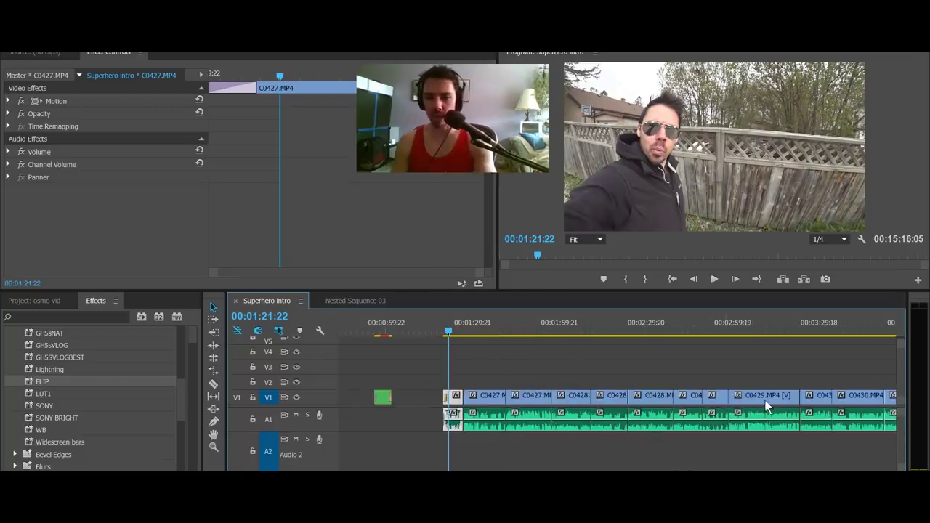
pyautogui.scroll(-3, 767, 407)
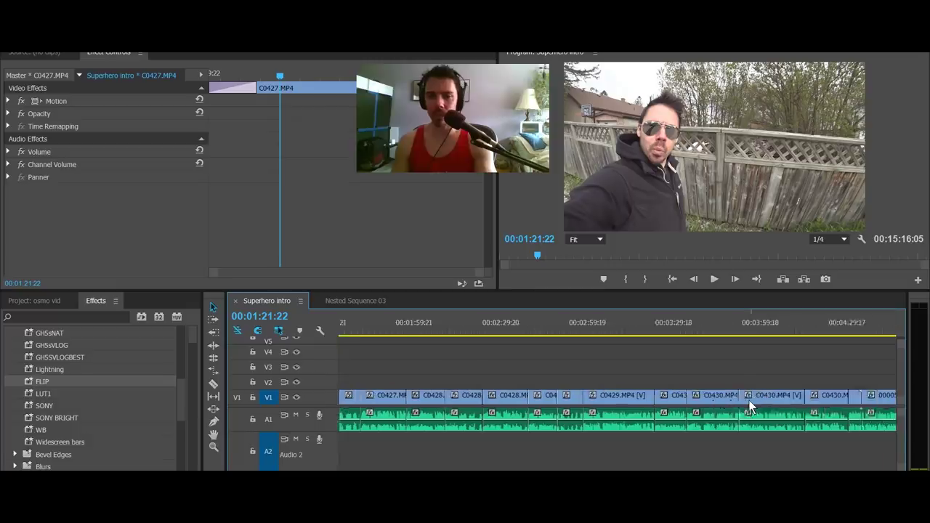
pyautogui.scroll(-1, 749, 401)
pyautogui.scroll(-3, 756, 404)
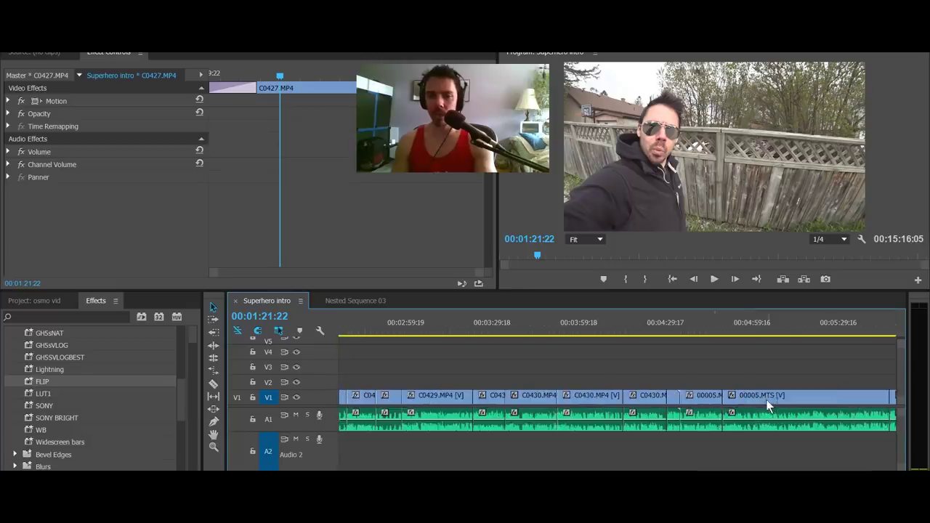
pyautogui.click(699, 400)
pyautogui.click(670, 333)
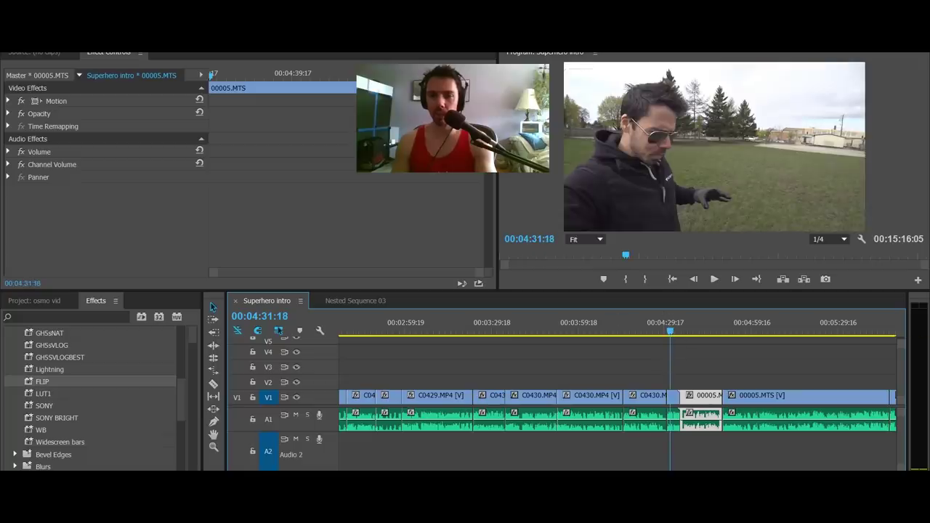
pyautogui.scroll(2, 511, 466)
pyautogui.scroll(2, 511, 466)
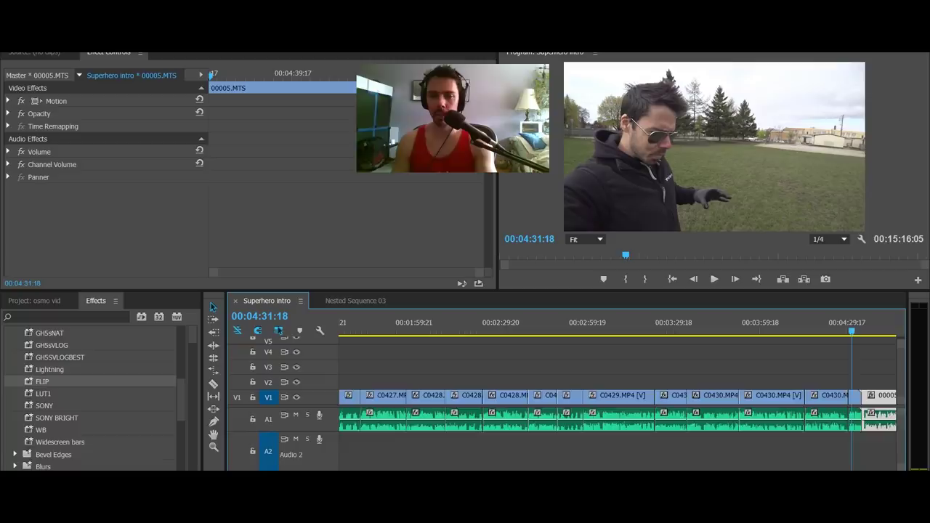
pyautogui.scroll(-2, 512, 466)
pyautogui.scroll(-3, 512, 465)
# - Apply the SONY colour preset to all clips before the playhead and check it at 00:03:08:23
pyautogui.moveTo(376, 377); pyautogui.dragTo(618, 442)
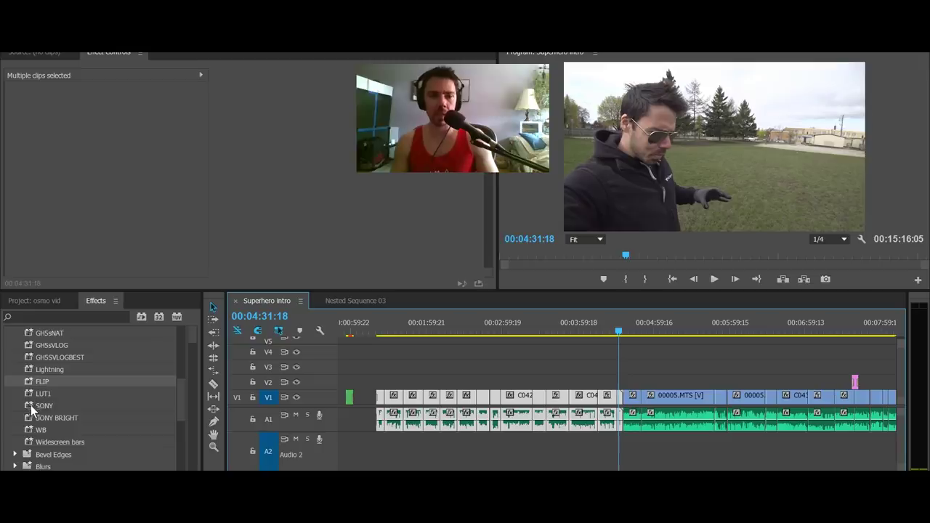
pyautogui.moveTo(31, 405); pyautogui.dragTo(582, 397)
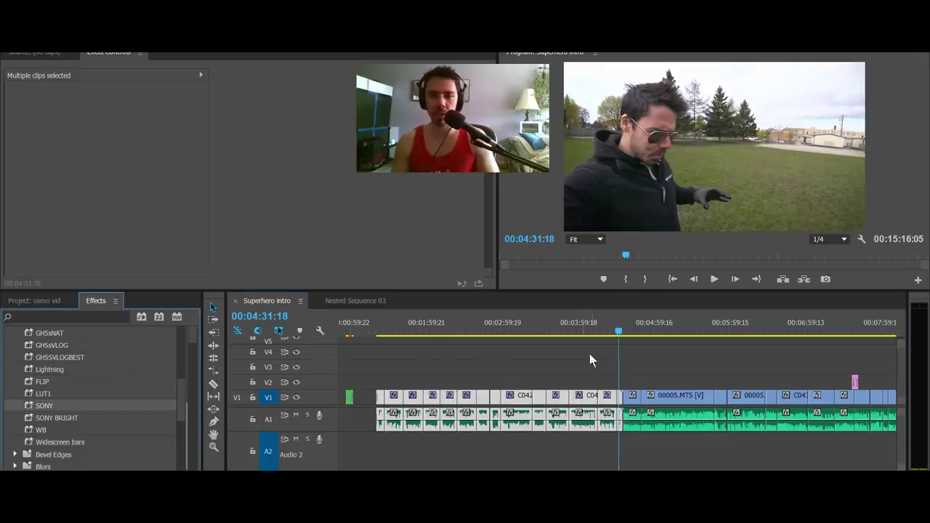
pyautogui.click(515, 332)
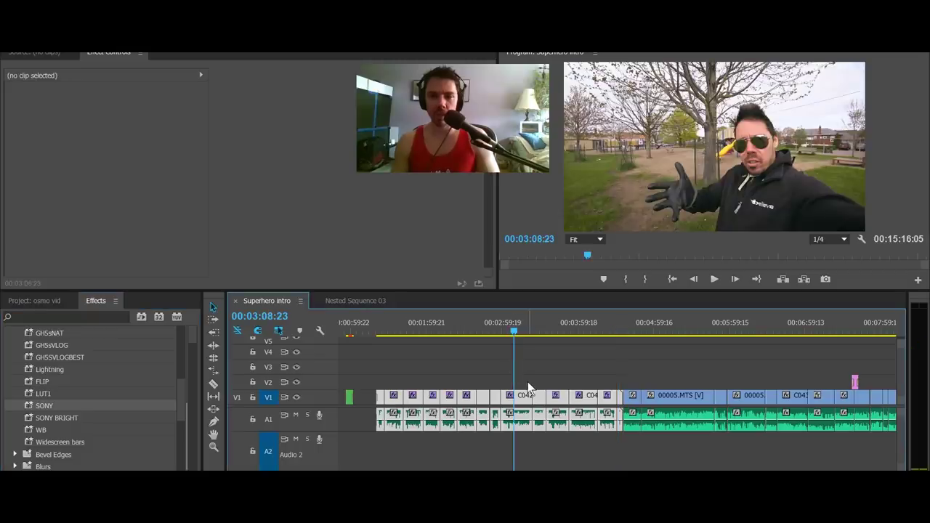
# - Toggle C0429's Lumetri Color (SONY) grade off and on twice to compare
pyautogui.click(524, 396)
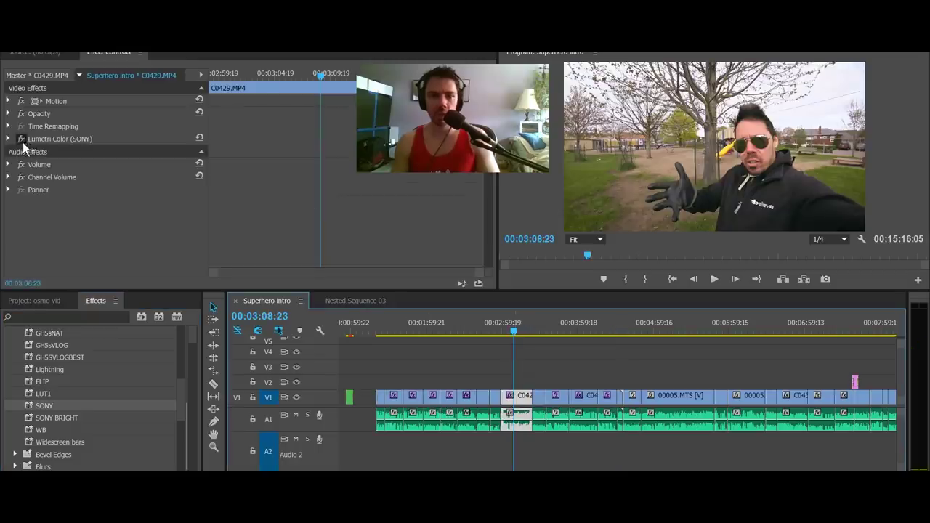
pyautogui.click(22, 140)
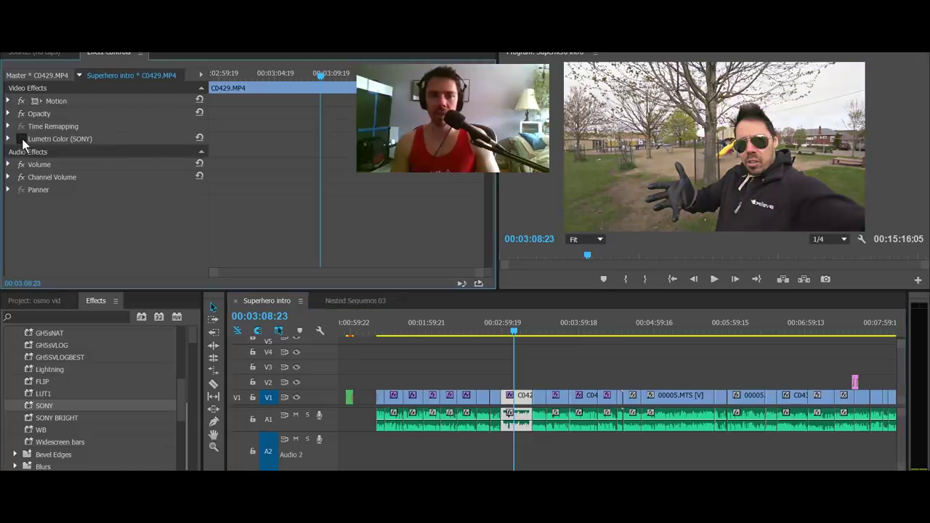
pyautogui.click(21, 140)
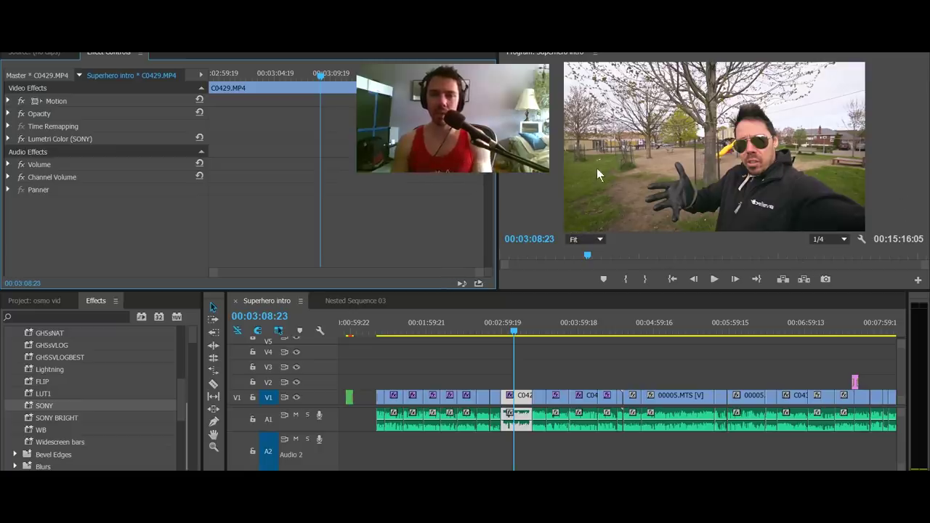
pyautogui.click(23, 140)
pyautogui.click(23, 140)
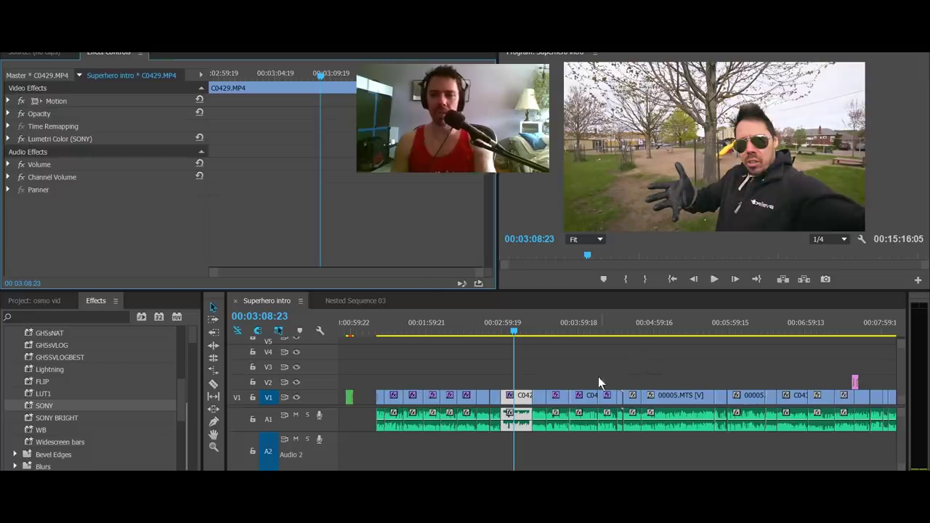
# - Move to 00:04:40:09 and select the short 00005.MTS clip
pyautogui.scroll(-2, 600, 379)
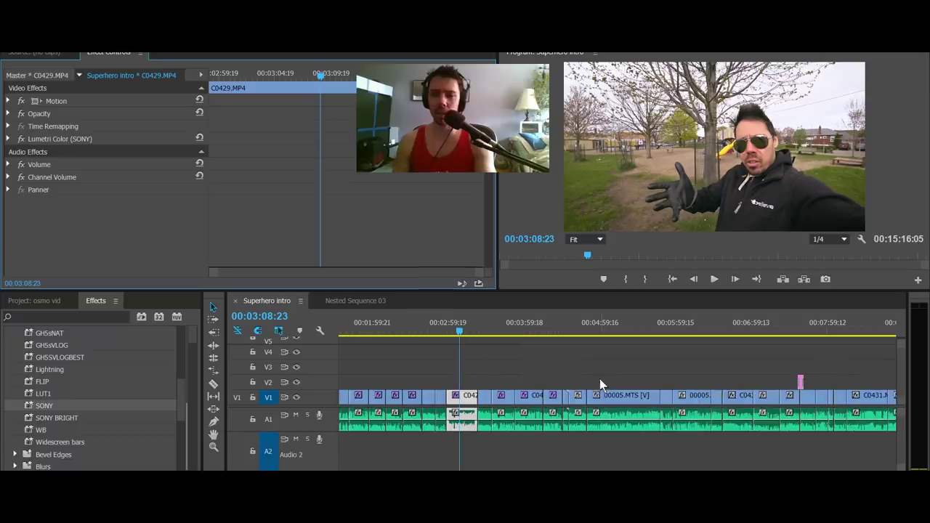
pyautogui.click(571, 329)
pyautogui.scroll(-2, 574, 333)
pyautogui.click(521, 329)
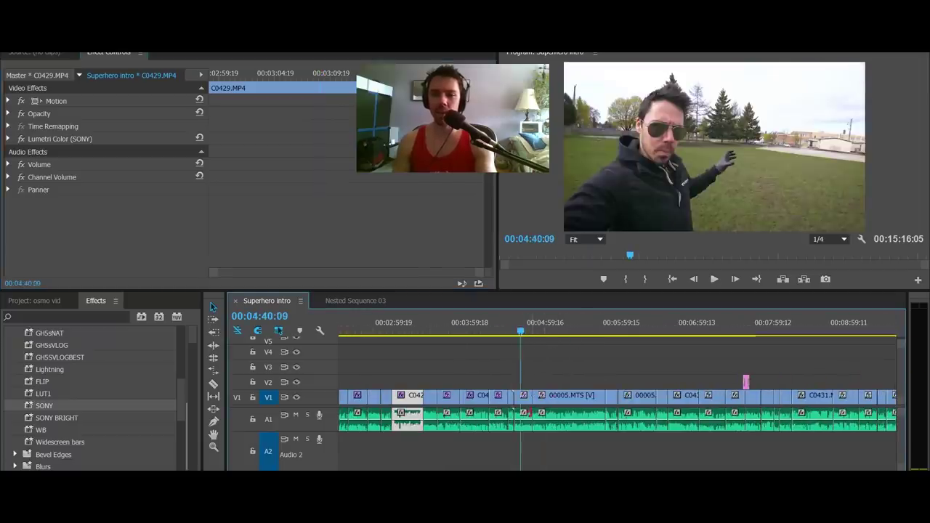
pyautogui.click(525, 407)
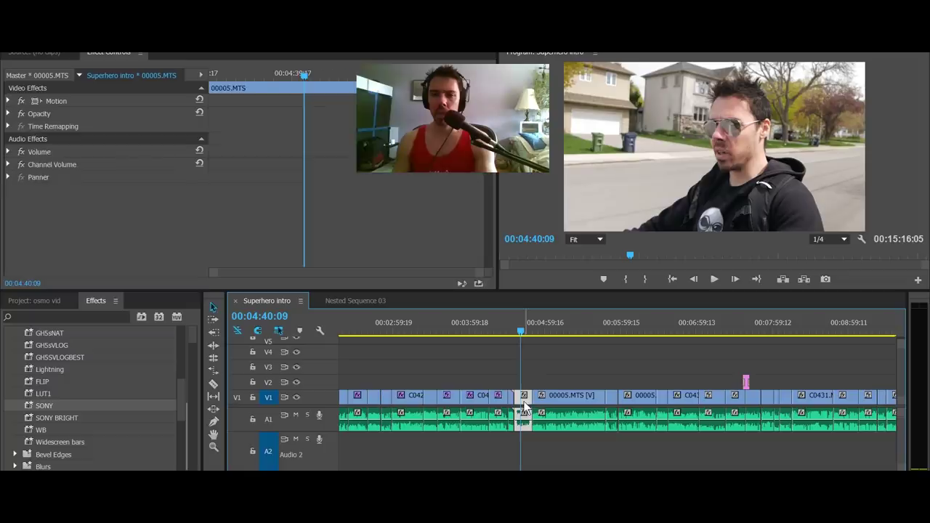
# - Apply the G8515mmOUTDOORS preset to the 00005.MTS clip and toggle it off and on to compare
pyautogui.scroll(4, 48, 374)
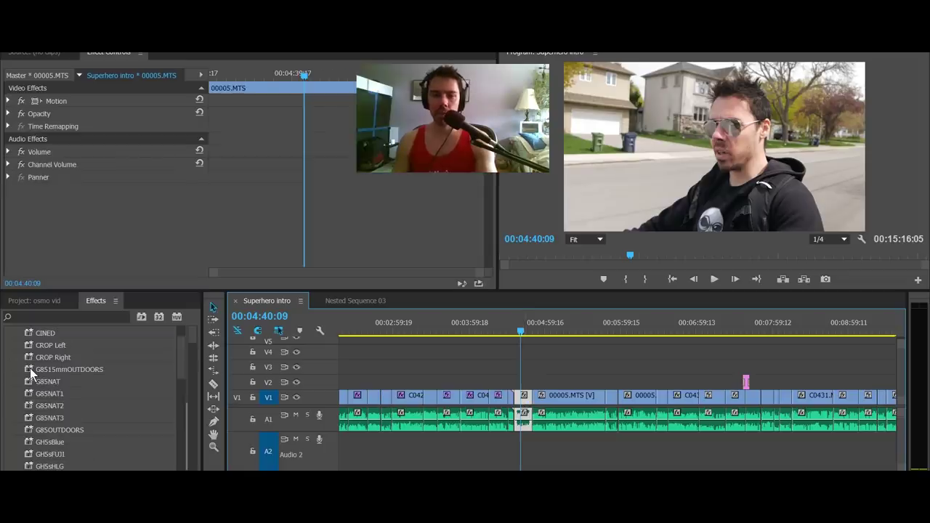
pyautogui.moveTo(30, 367); pyautogui.dragTo(524, 394)
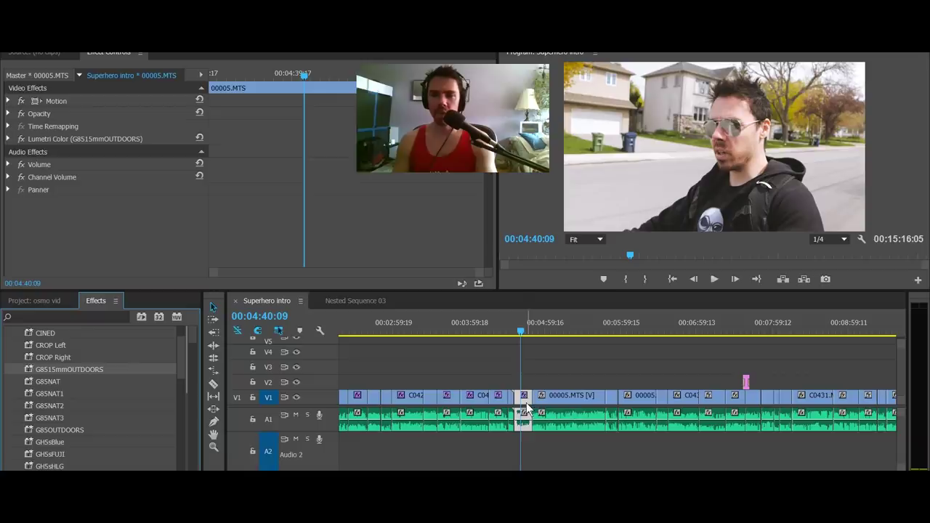
pyautogui.click(21, 139)
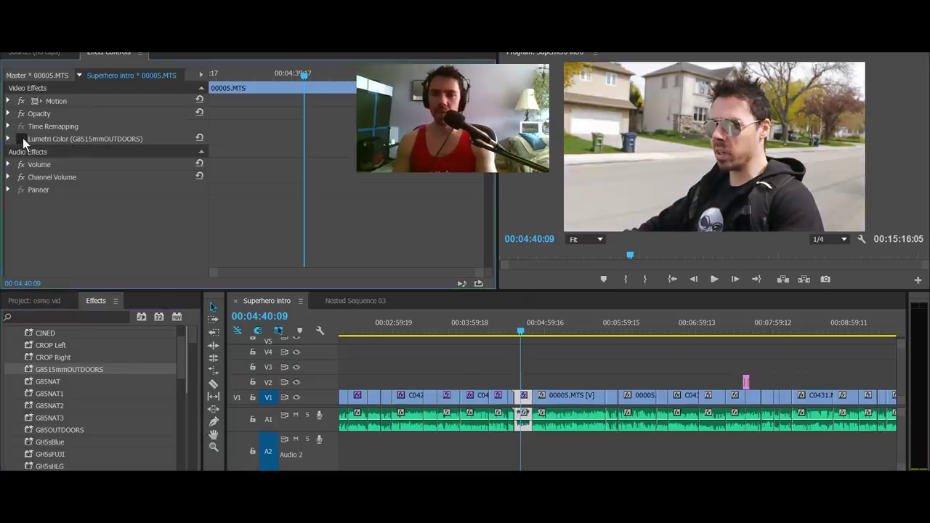
pyautogui.click(21, 139)
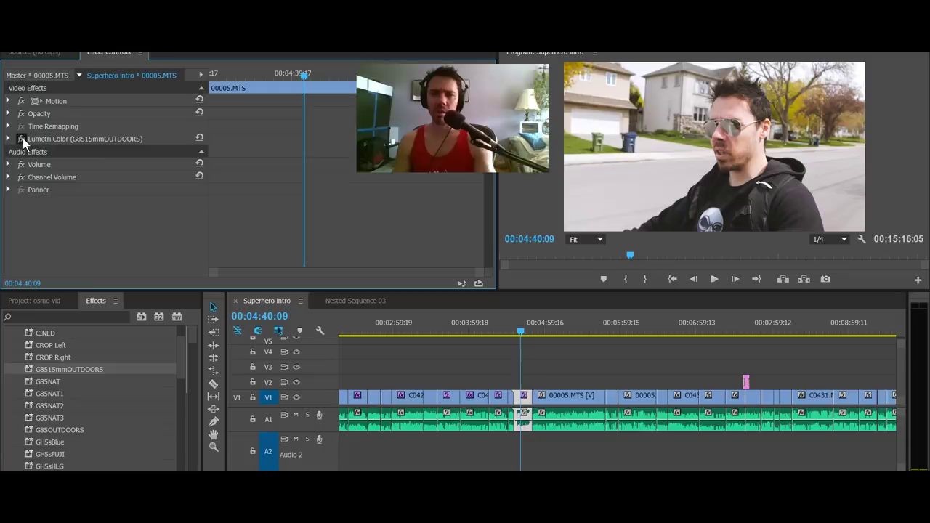
# - Zoom in on the next 00005.MTS footage and marquee-select that run of clips
pyautogui.scroll(-2, 689, 436)
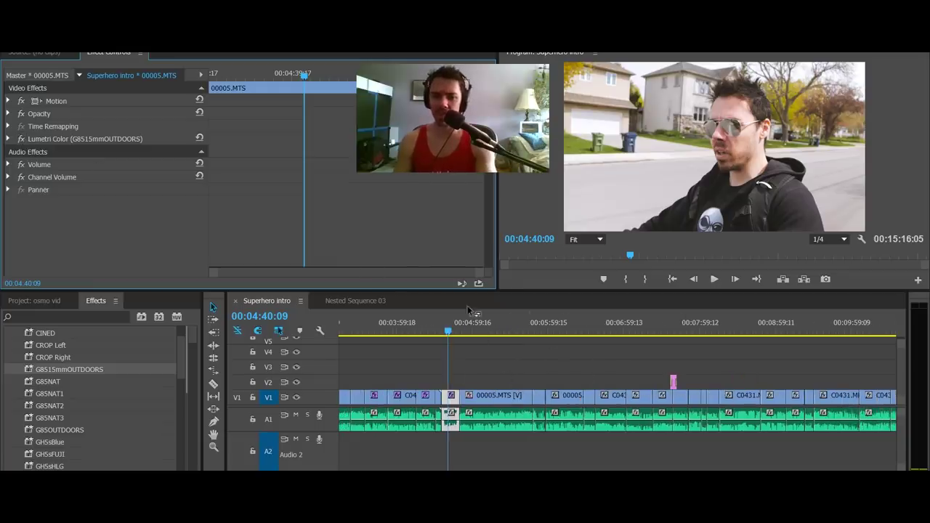
pyautogui.click(512, 325)
pyautogui.press('=')
pyautogui.press('=')
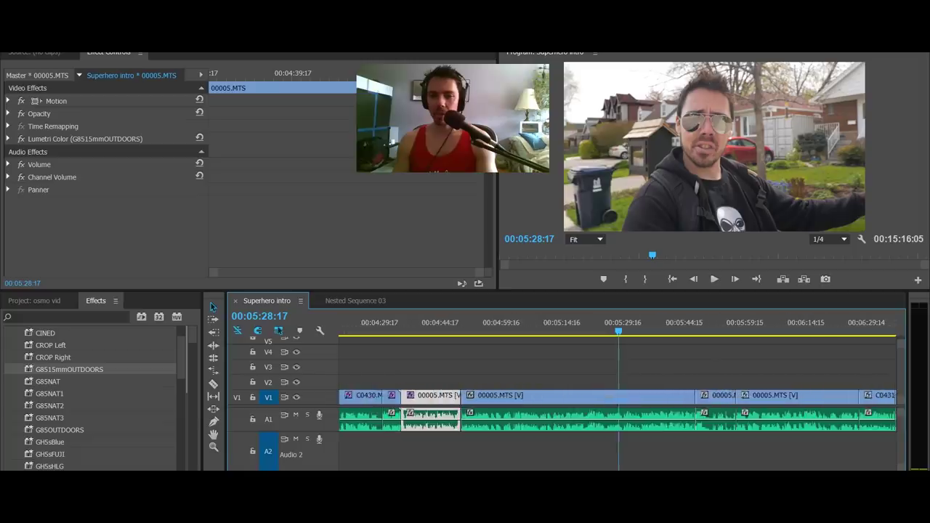
pyautogui.scroll(-3, 672, 432)
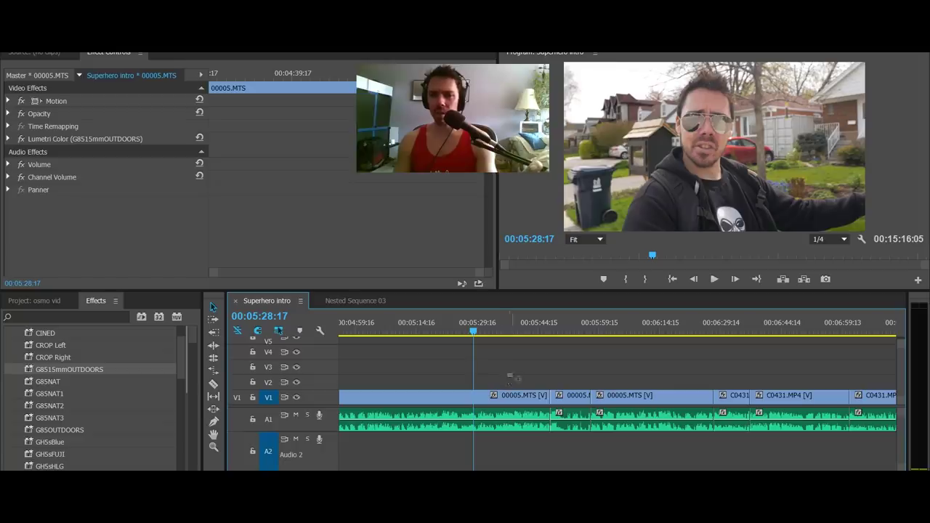
pyautogui.moveTo(507, 374); pyautogui.dragTo(666, 424)
# - Grade the selected 00005.MTS clips with G8515mmOUTDOORS and inspect them in a larger preview
pyautogui.click(616, 327)
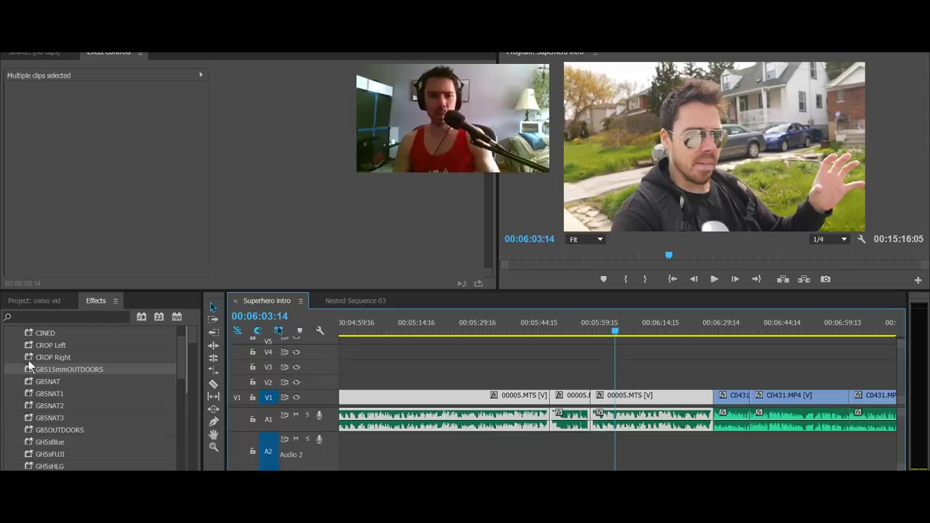
pyautogui.moveTo(30, 367); pyautogui.dragTo(514, 403)
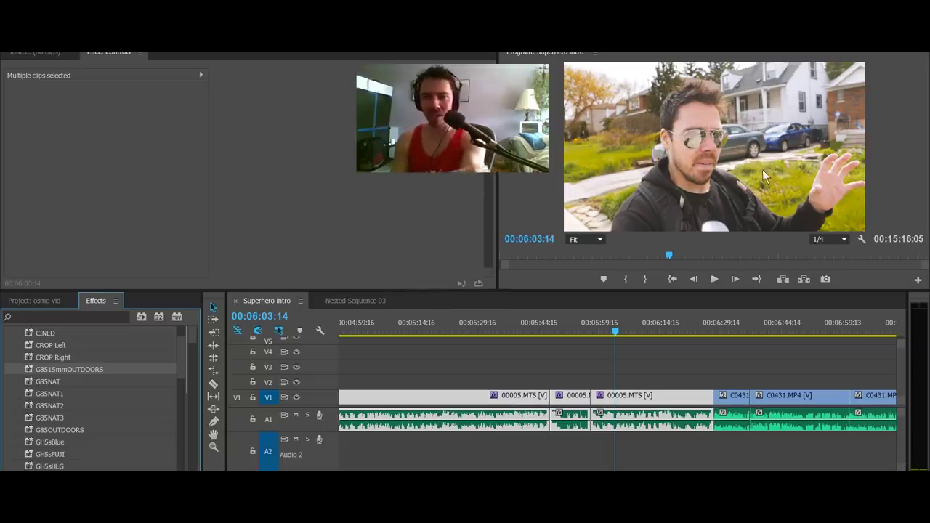
pyautogui.moveTo(588, 292); pyautogui.dragTo(571, 410)
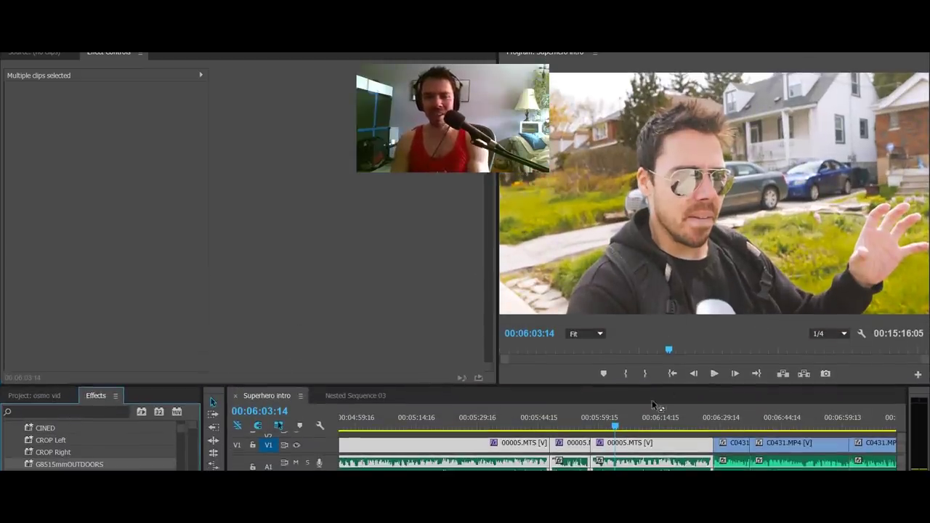
pyautogui.hscroll(3, 652, 404)
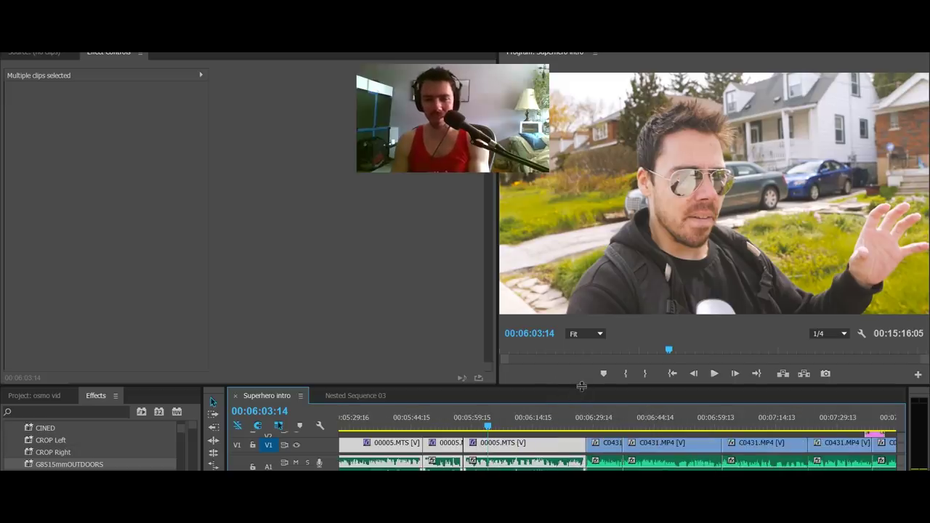
pyautogui.moveTo(582, 387); pyautogui.dragTo(581, 324)
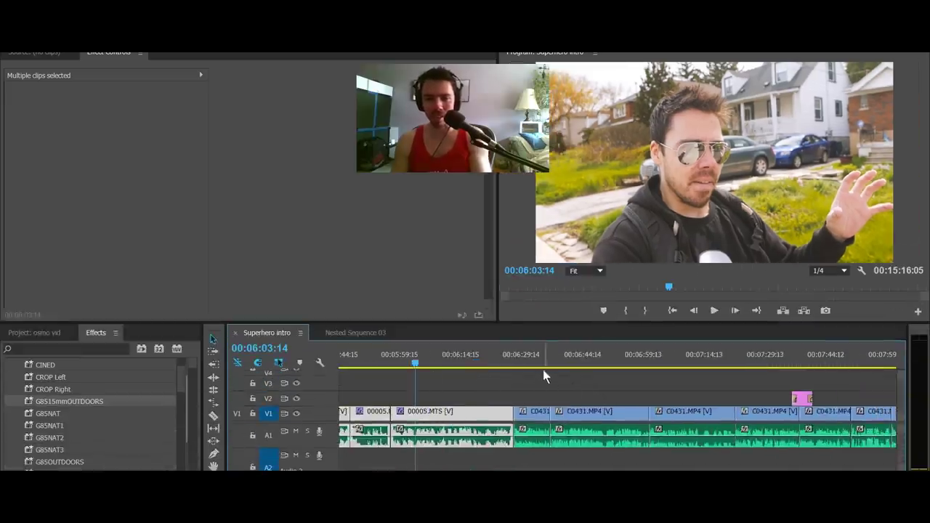
# - Move the playhead to 6:33 and marquee-select the middle group of clips on V1
pyautogui.click(539, 361)
pyautogui.hscroll(3, 582, 386)
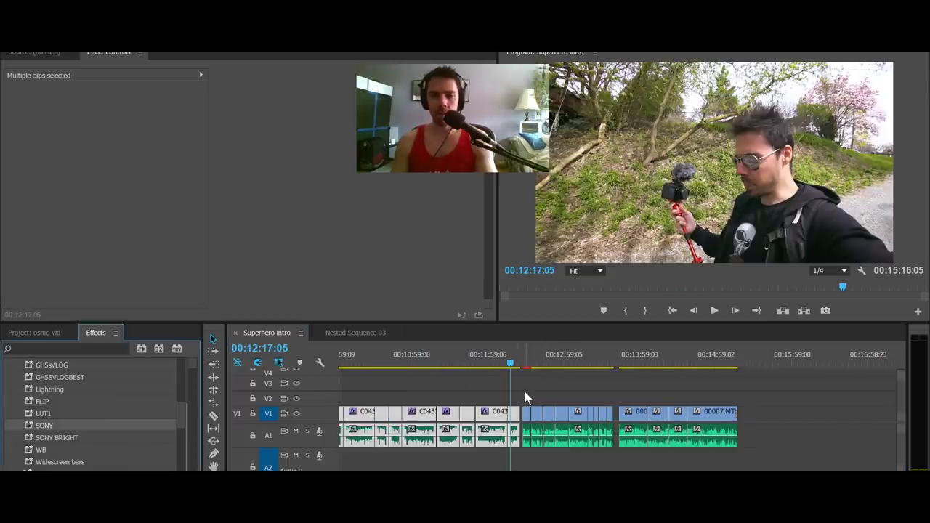
pyautogui.moveTo(524, 392); pyautogui.dragTo(616, 444)
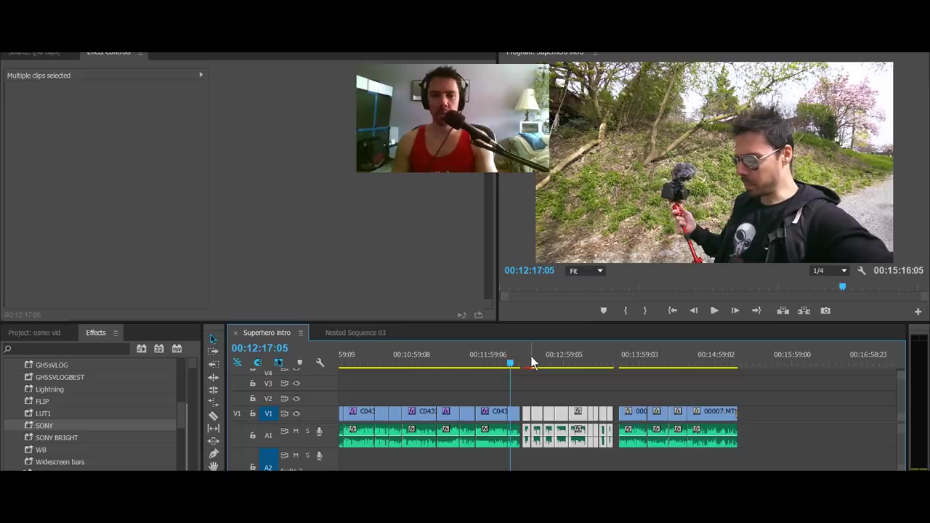
# - Apply the BW and Widescreen bars presets to the selected 00006/00007.MTS clips around 12:29
pyautogui.click(526, 361)
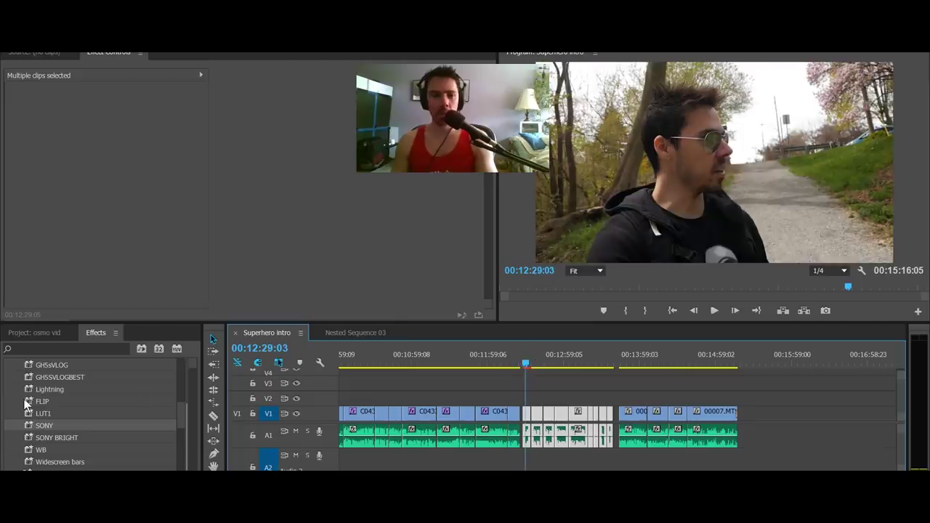
pyautogui.scroll(10, 67, 402)
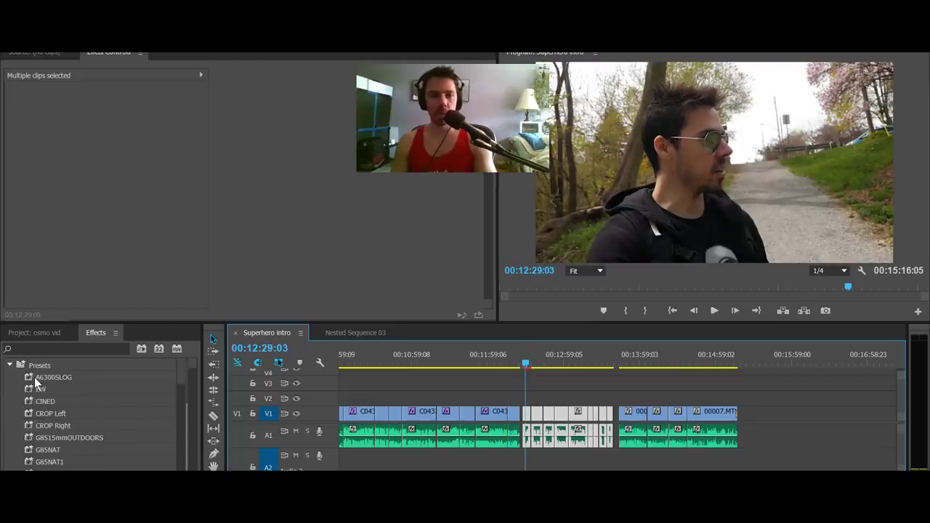
pyautogui.moveTo(33, 386); pyautogui.dragTo(527, 410)
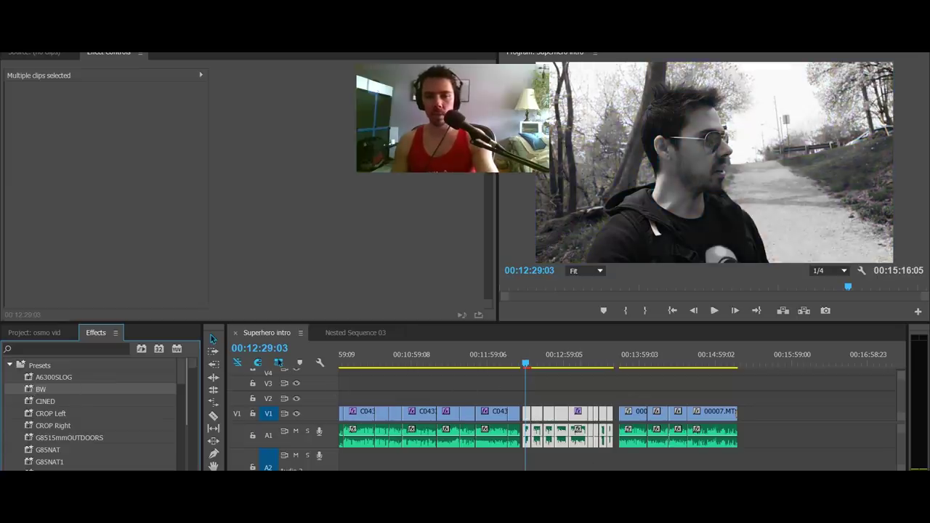
pyautogui.scroll(-8, 72, 408)
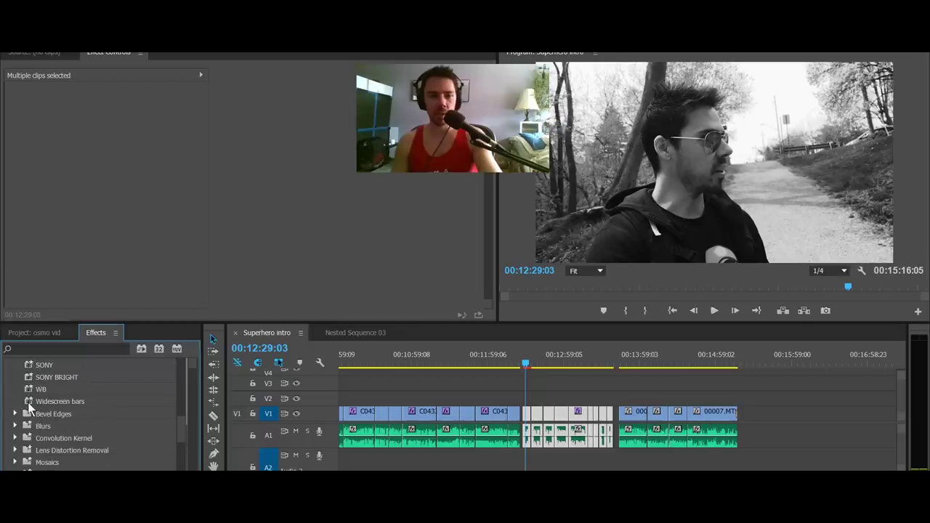
pyautogui.moveTo(31, 402); pyautogui.dragTo(529, 413)
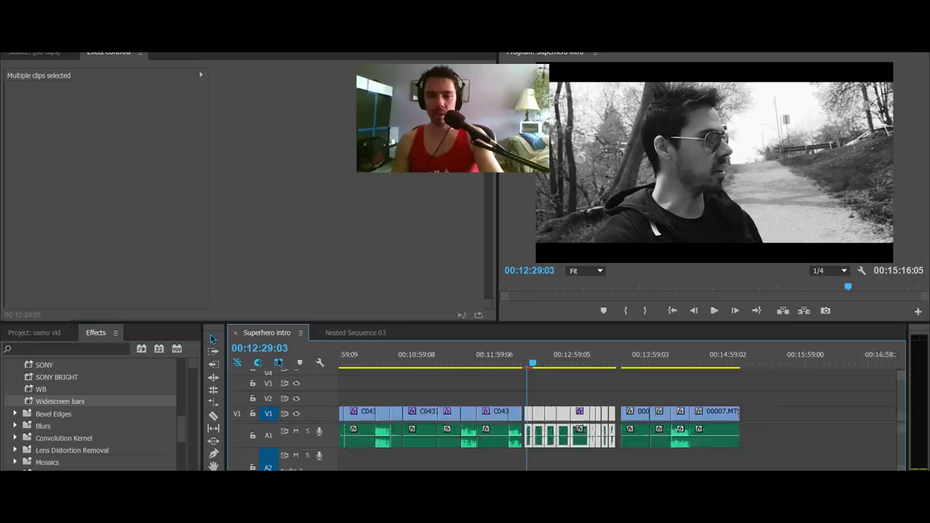
pyautogui.scroll(5, 694, 451)
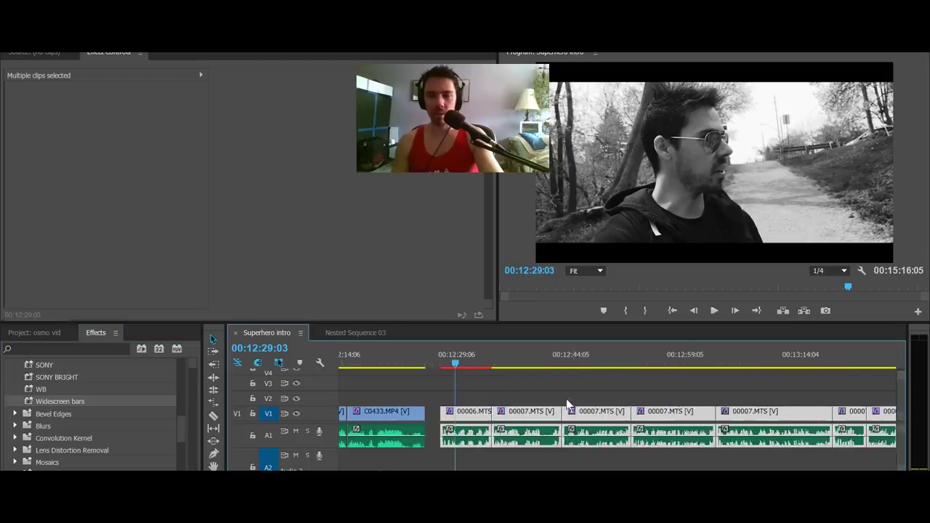
pyautogui.click(552, 398)
# - Select the 00007.MTS clips that follow the gaps on V1, with the playhead at 12:38
pyautogui.scroll(-2, 559, 399)
pyautogui.click(526, 420)
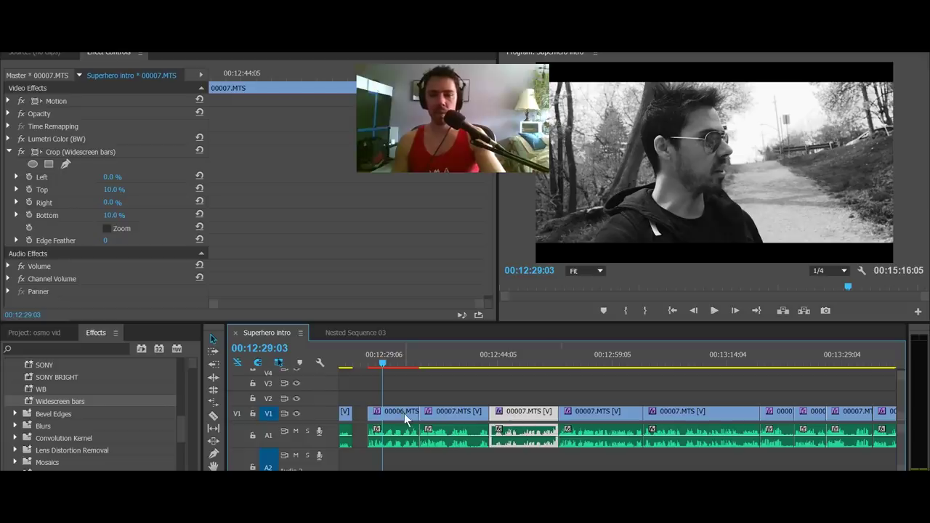
pyautogui.click(454, 351)
pyautogui.scroll(-2, 640, 411)
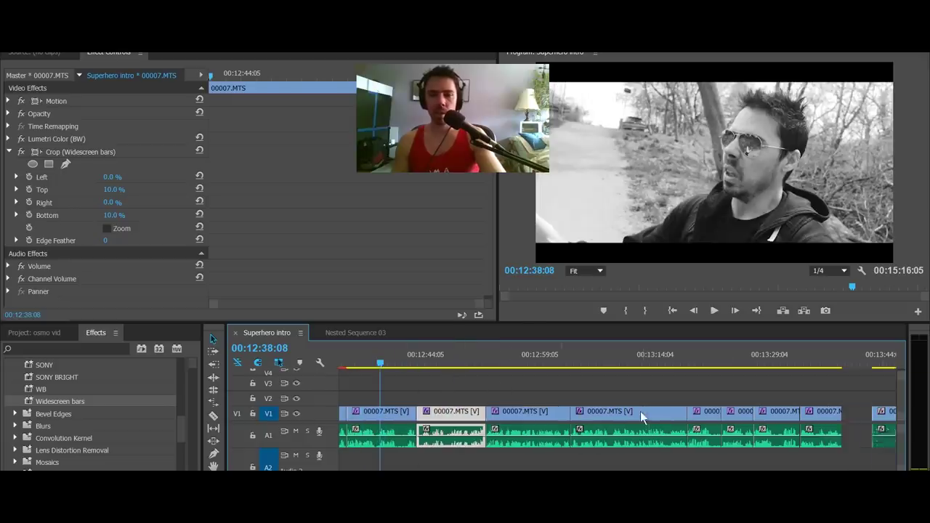
pyautogui.keyDown('shift'); pyautogui.click(603, 420); pyautogui.keyUp('shift')
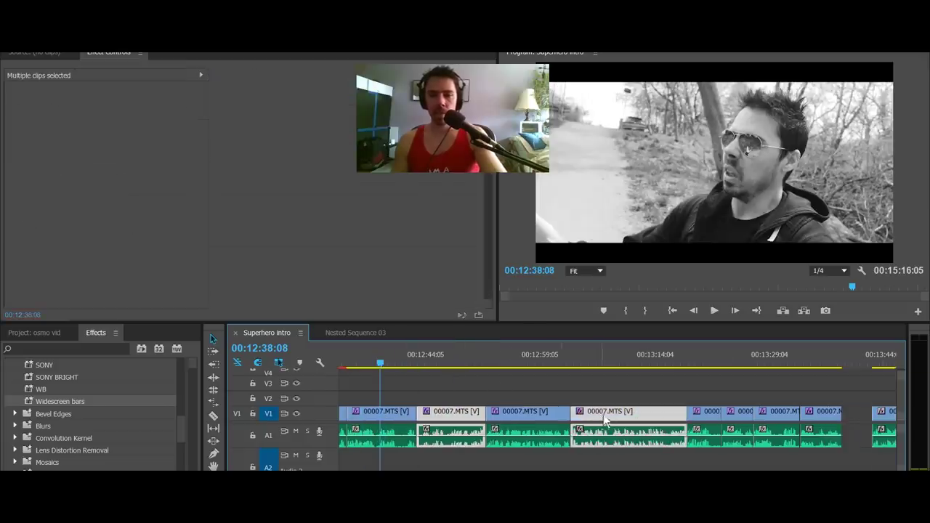
pyautogui.keyDown('shift'); pyautogui.click(737, 414); pyautogui.keyUp('shift')
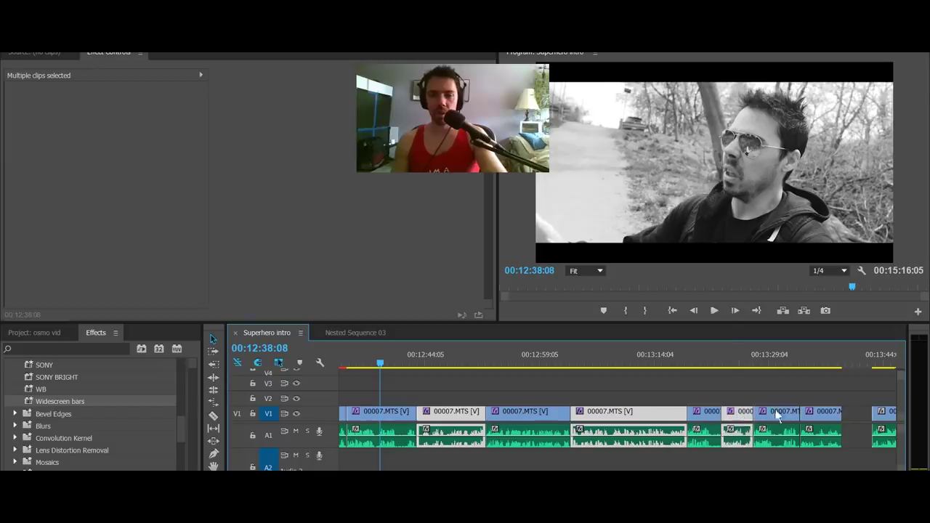
pyautogui.keyDown('shift'); pyautogui.click(814, 413); pyautogui.keyUp('shift')
pyautogui.scroll(-2, 73, 414)
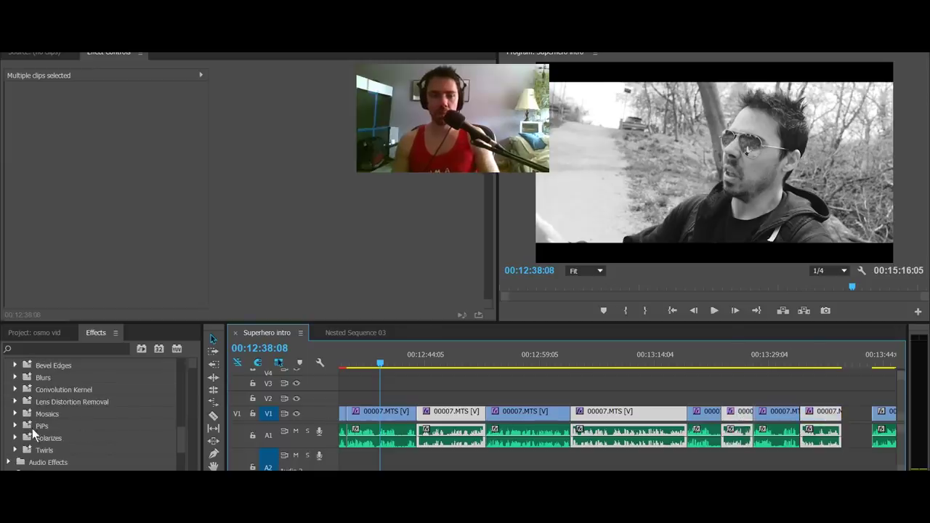
pyautogui.scroll(4, 24, 428)
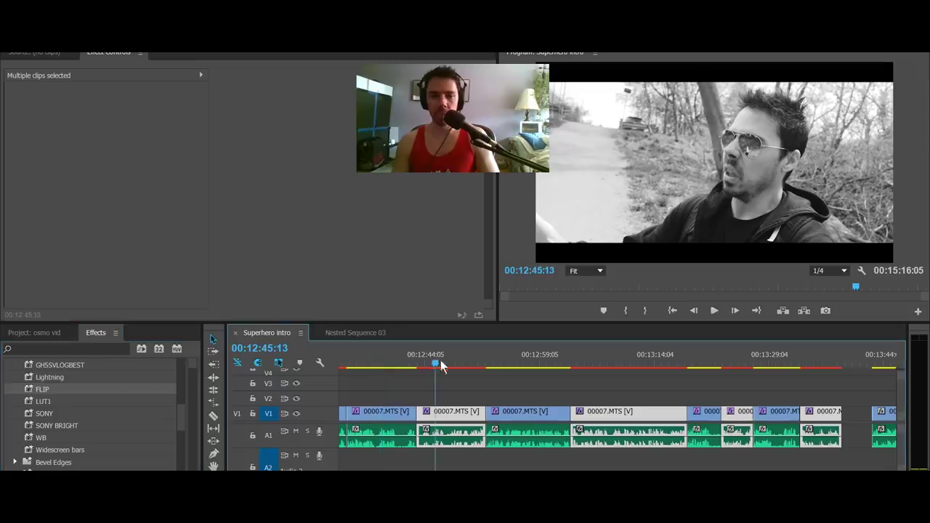
pyautogui.scroll(5, 580, 403)
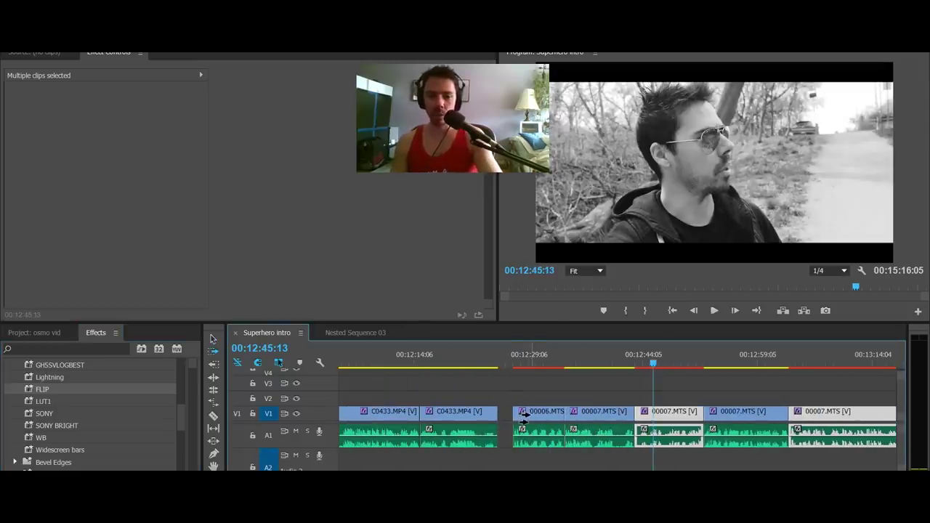
# - Drag the selected clips about two seconds left so they butt against the previous clips
pyautogui.moveTo(523, 413); pyautogui.dragTo(527, 420)
pyautogui.scroll(-5, 557, 414)
pyautogui.scroll(-4, 557, 414)
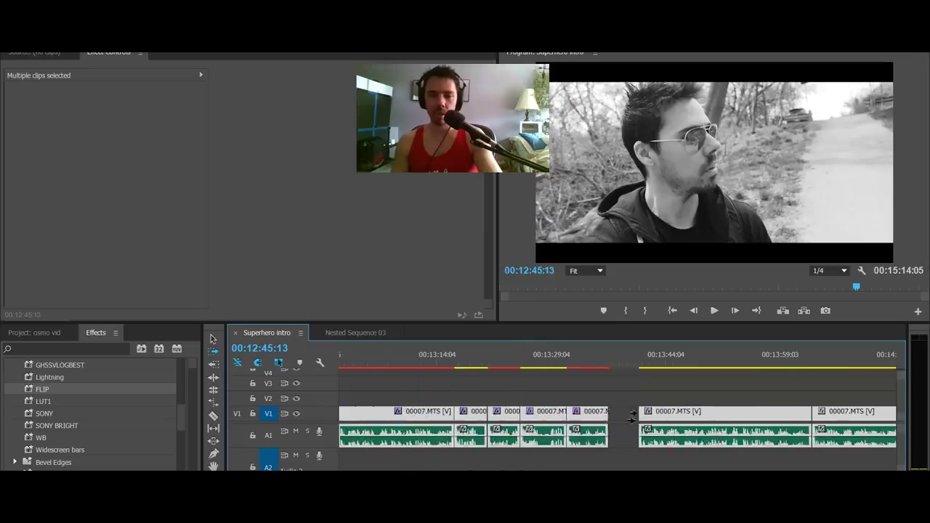
pyautogui.moveTo(652, 414); pyautogui.dragTo(622, 415)
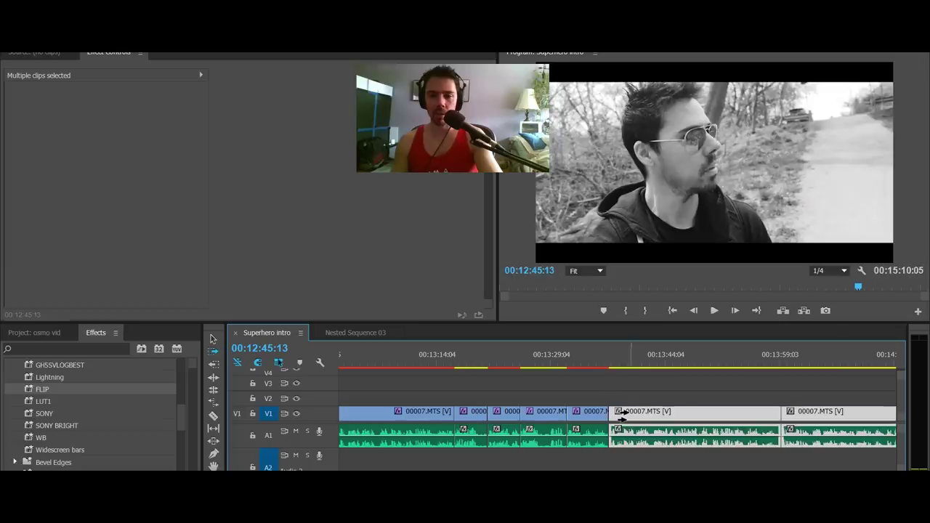
pyautogui.scroll(-3, 654, 414)
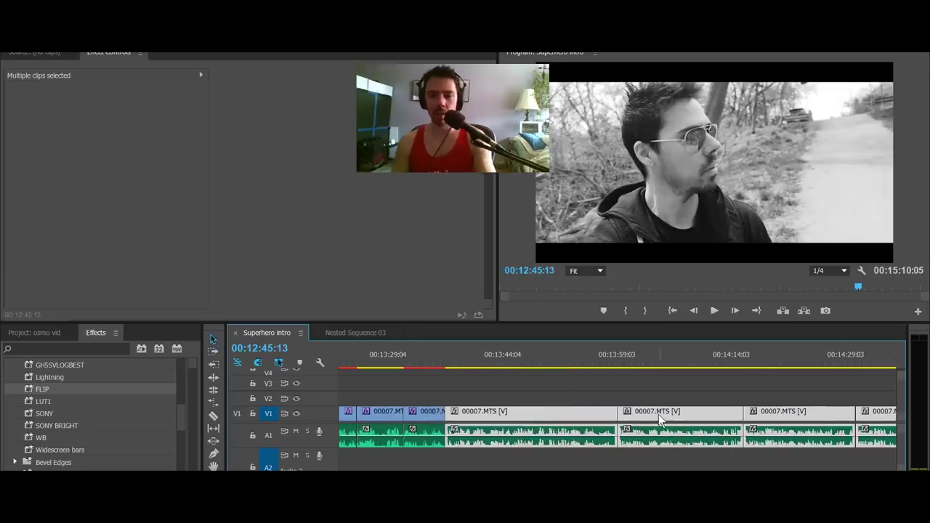
# - Drag the G8515mmOUTDOORS preset onto the selected clips near 00:13:48:19
pyautogui.press('-')
pyautogui.press('-')
pyautogui.press('-')
pyautogui.press('-')
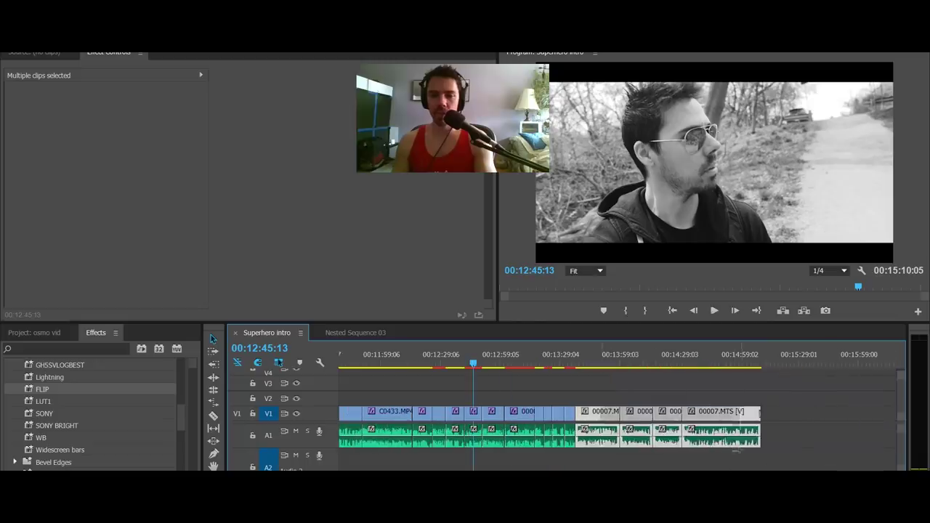
pyautogui.scroll(5, 66, 399)
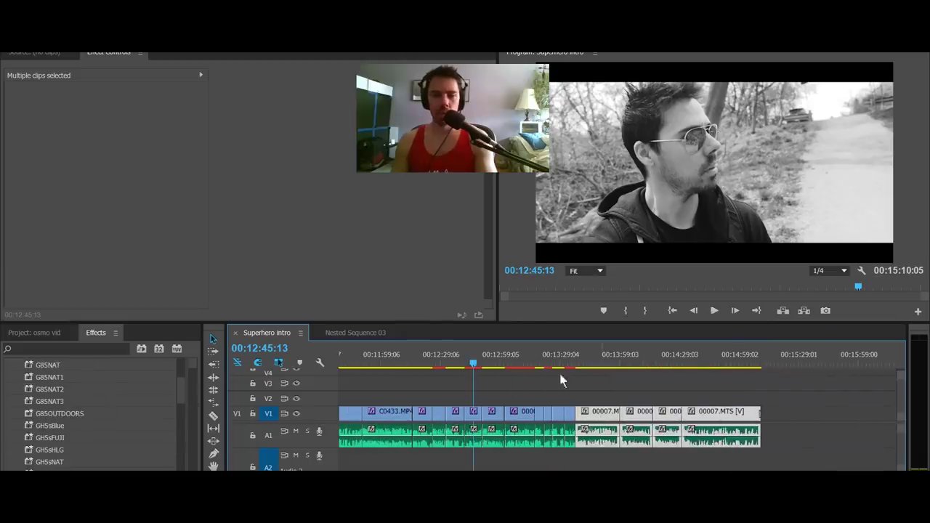
pyautogui.click(598, 360)
pyautogui.scroll(3, 58, 393)
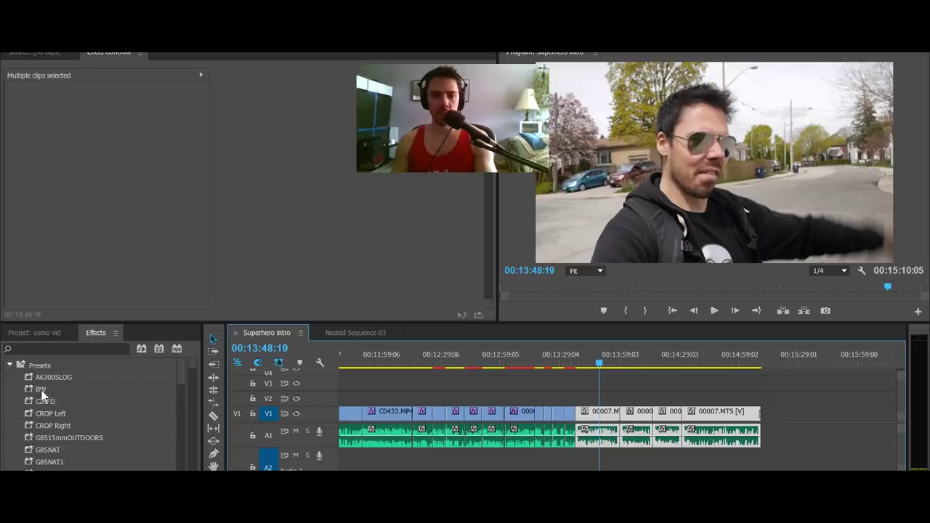
pyautogui.moveTo(32, 438); pyautogui.dragTo(609, 416)
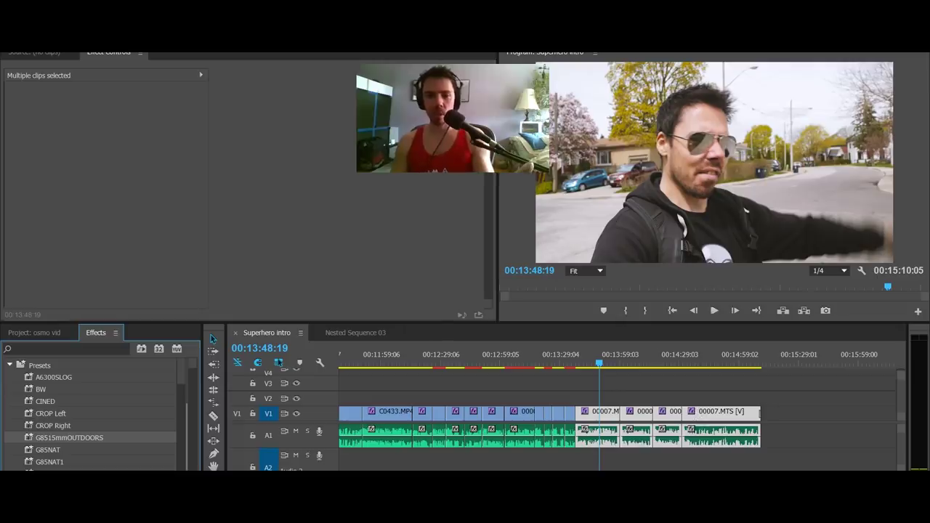
# - Move the playhead to 00:01:22:03, zoom in around it, and bring up the Start menu
pyautogui.press('-')
pyautogui.press('-')
pyautogui.press('-')
pyautogui.press('-')
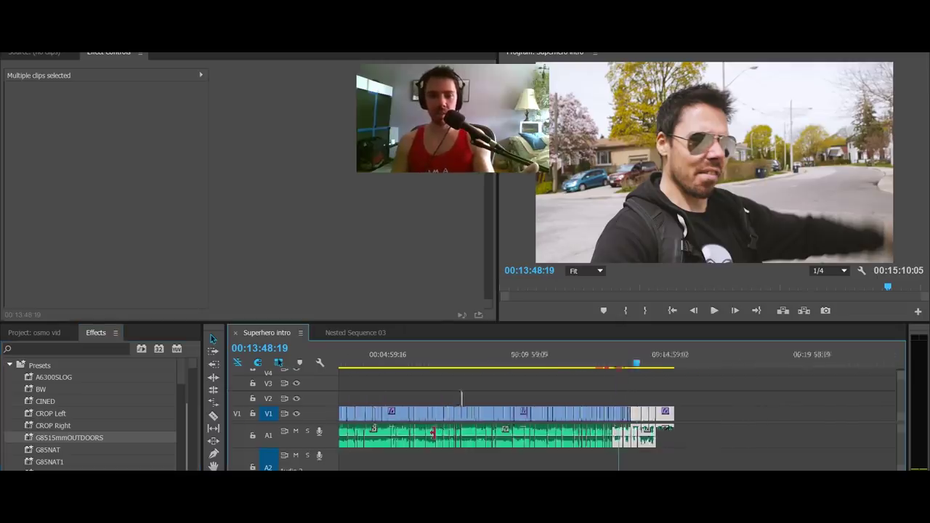
pyautogui.click(381, 361)
pyautogui.press('=')
pyautogui.press('=')
pyautogui.press('=')
pyautogui.press('=')
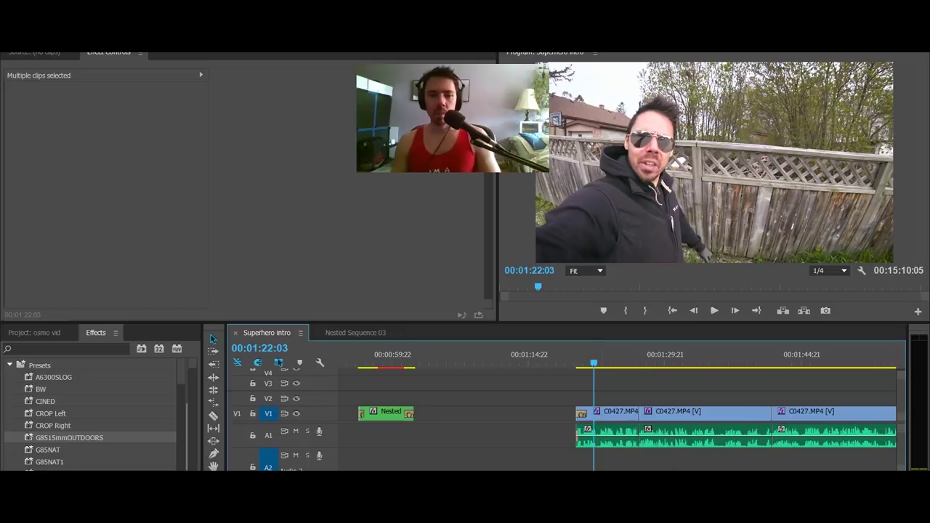
pyautogui.press('super')
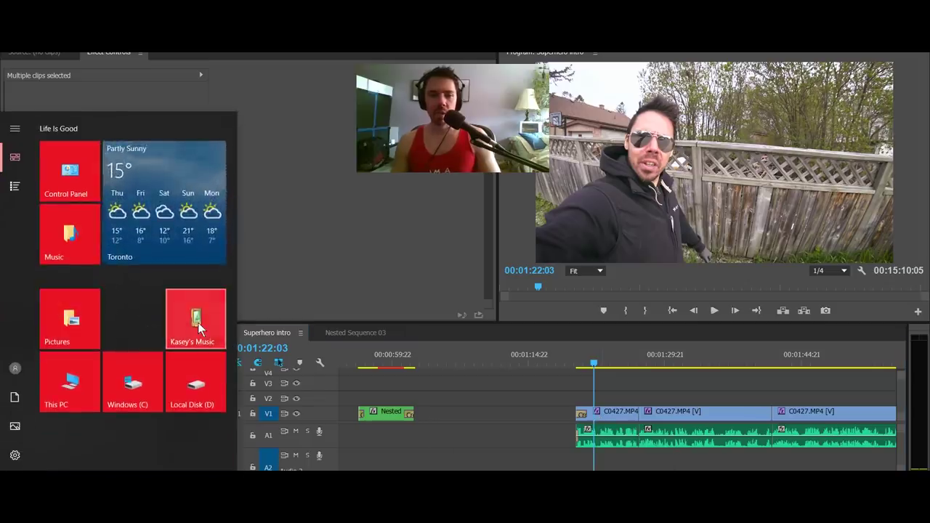
# - Drag Magic Sand Crab from the music folder onto track A2 at 00:01:22:03 and play it back
pyautogui.click(196, 320)
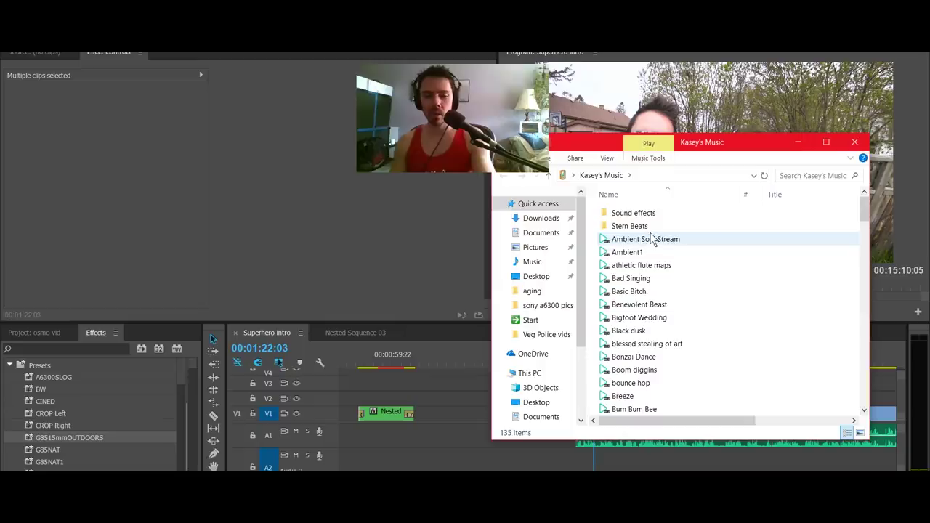
pyautogui.press('m')
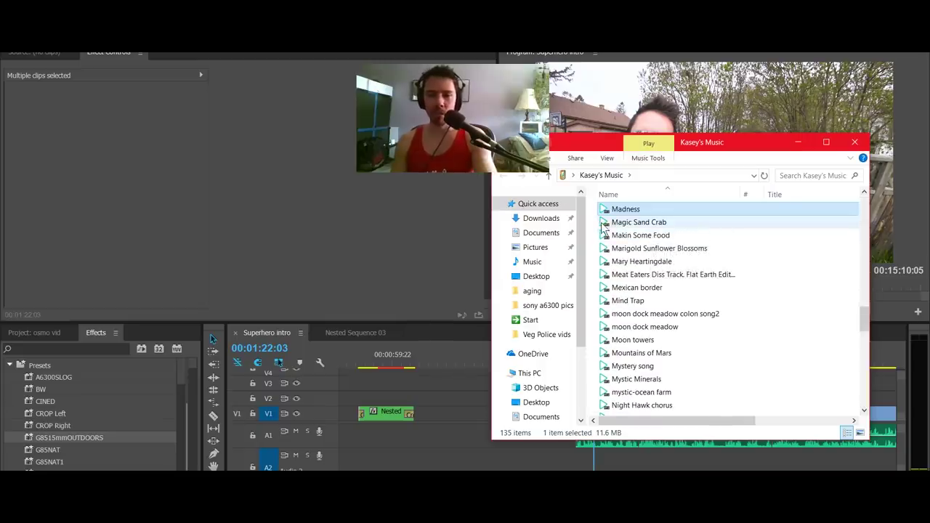
pyautogui.moveTo(603, 227); pyautogui.dragTo(582, 465)
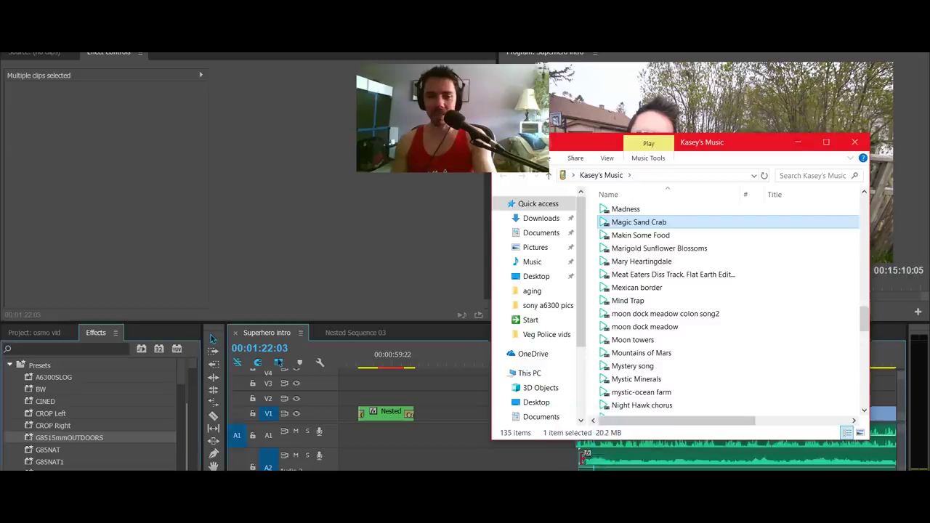
pyautogui.click(620, 463)
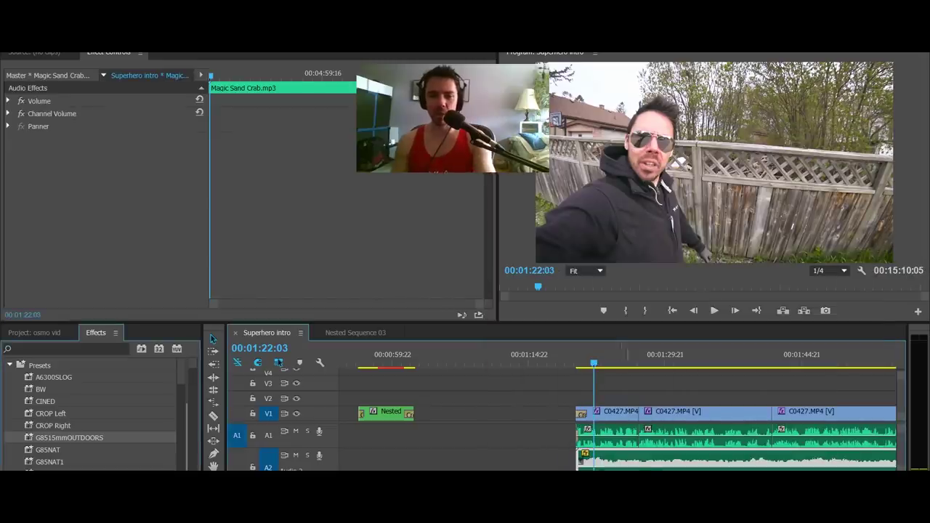
pyautogui.press('space')
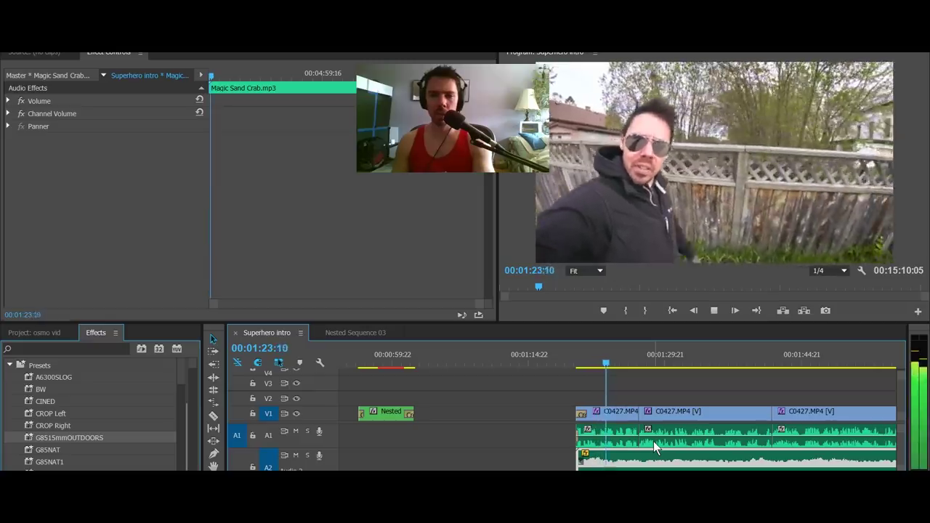
pyautogui.press('space')
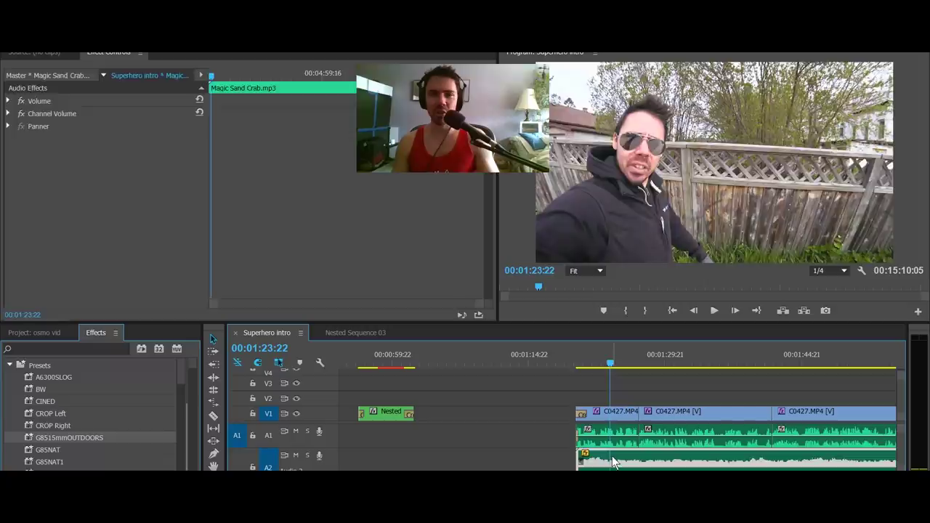
# - Delete the Magic Sand Crab clip from A2 and play back the first C0427.MP4 clip
pyautogui.press('Delete')
pyautogui.click(575, 356)
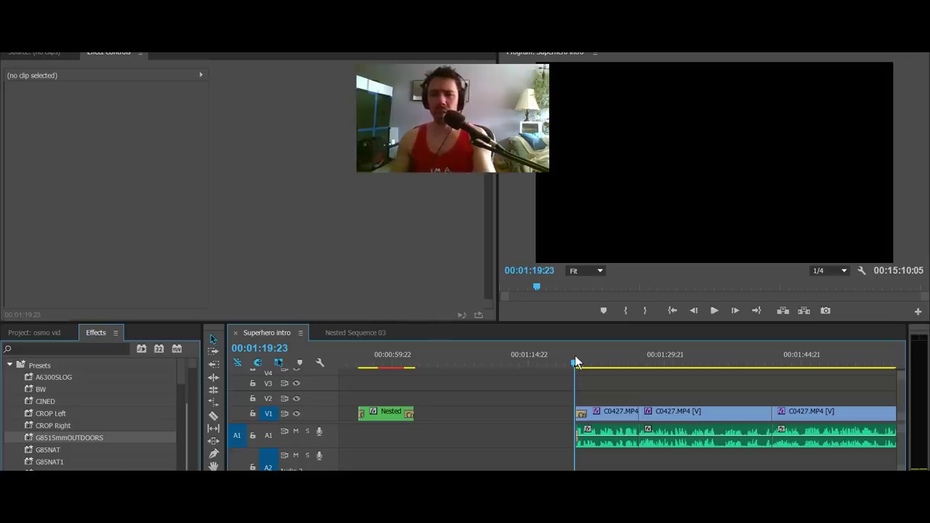
pyautogui.click(609, 414)
pyautogui.press('space')
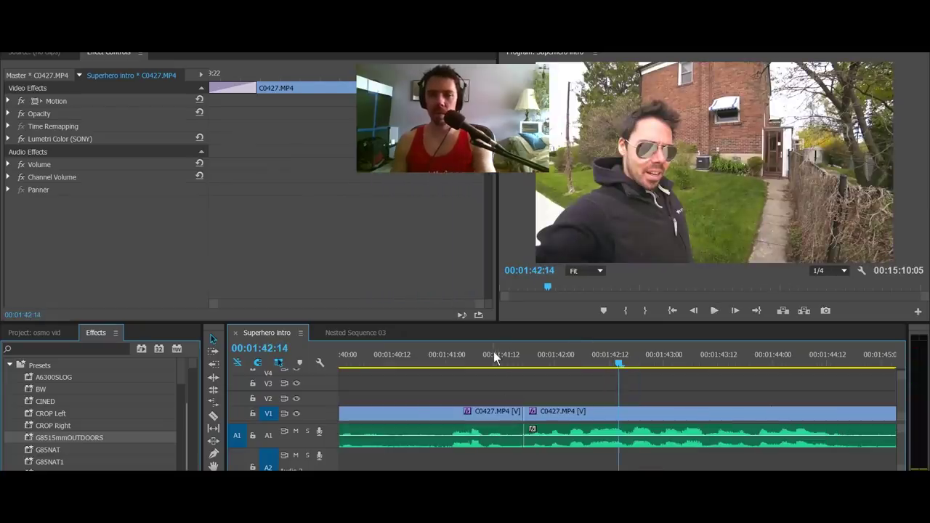
# - Zoom in on the C0427 cut near 00:01:41:14 and apply default transitions there
pyautogui.click(504, 357)
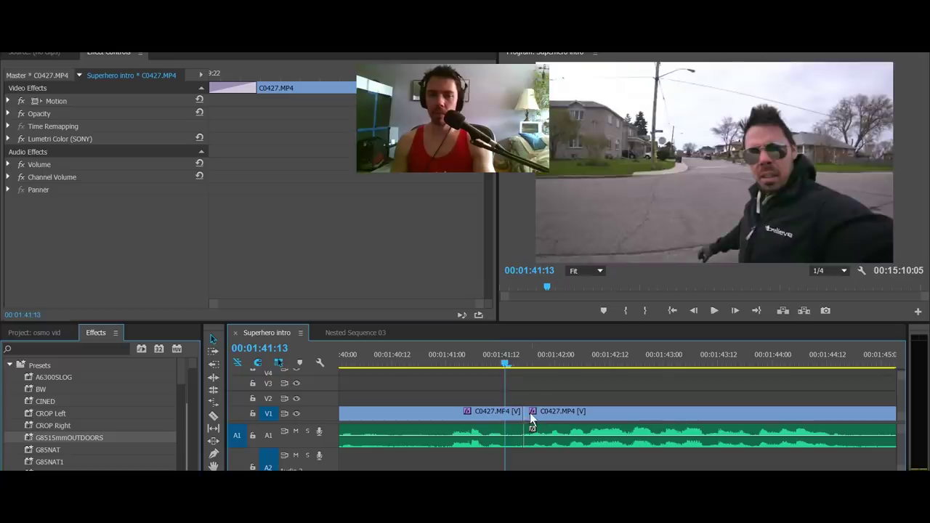
pyautogui.click(544, 356)
pyautogui.click(510, 358)
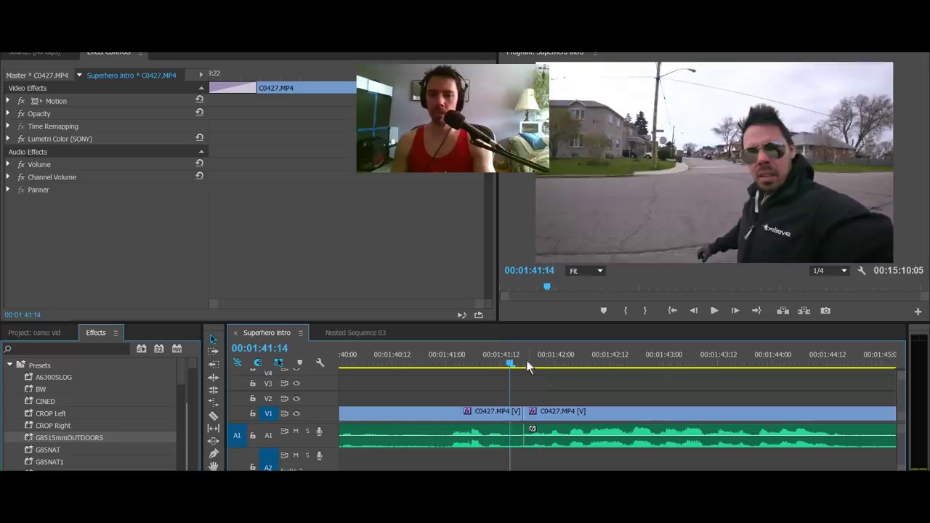
pyautogui.press('=')
pyautogui.press('=')
pyautogui.press('=')
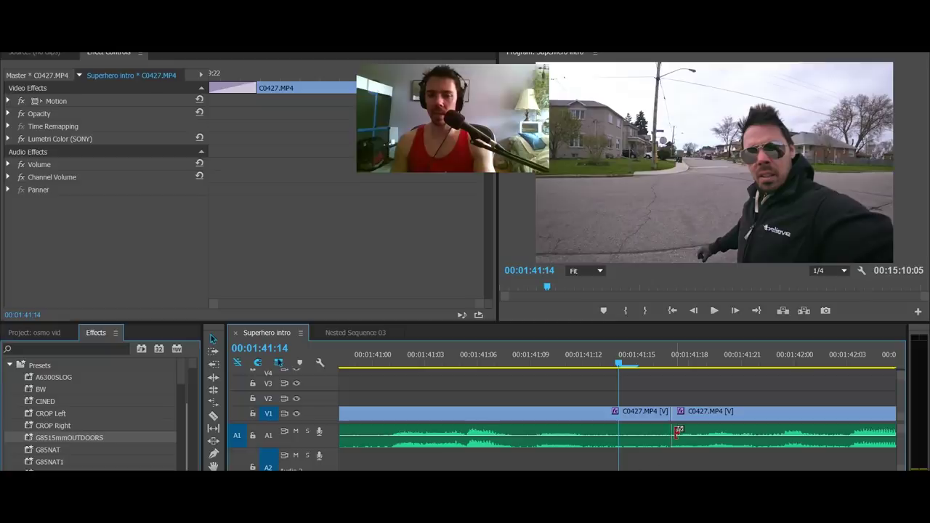
pyautogui.click(676, 431)
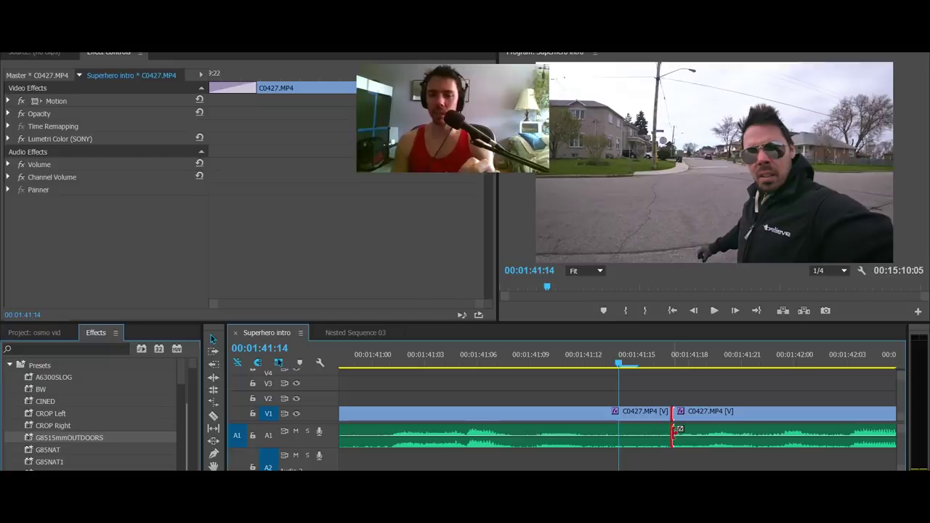
pyautogui.rightClick(676, 430)
pyautogui.click(700, 414)
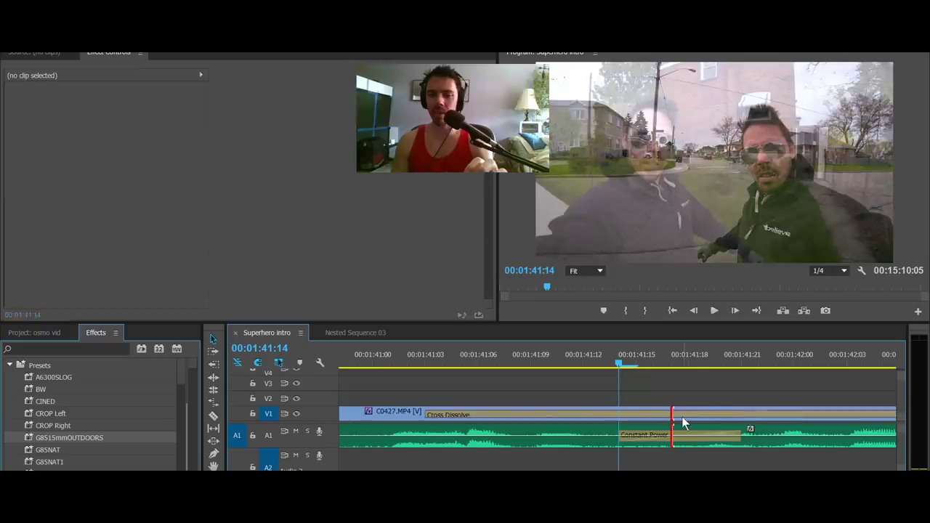
# - Clear the Cross Dissolve, keeping only the audio crossfade, and play through the cut to check
pyautogui.click(681, 418)
pyautogui.rightClick(682, 419)
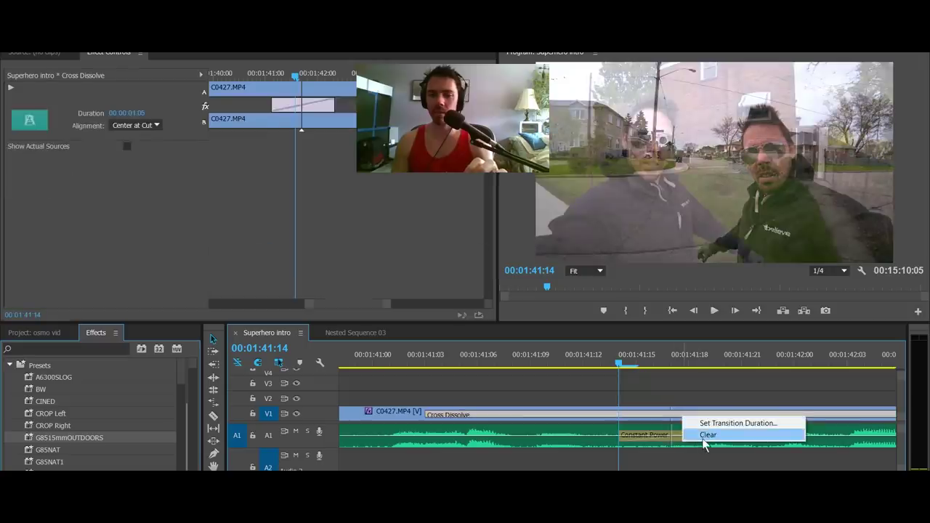
pyautogui.click(708, 436)
pyautogui.click(464, 356)
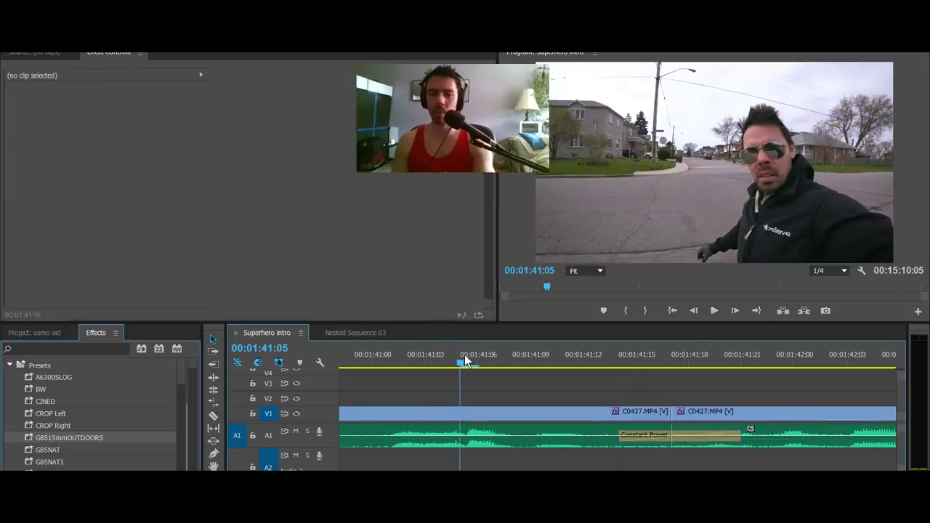
pyautogui.press('space')
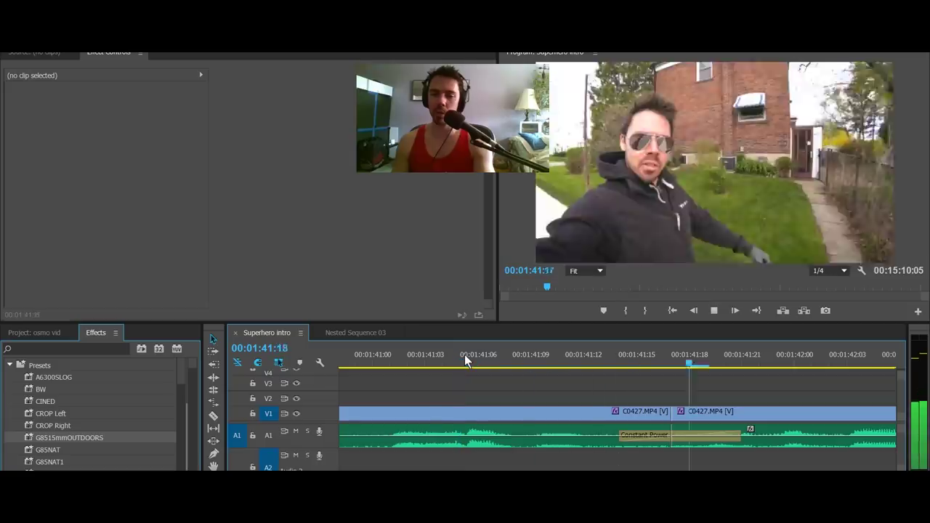
pyautogui.press('space')
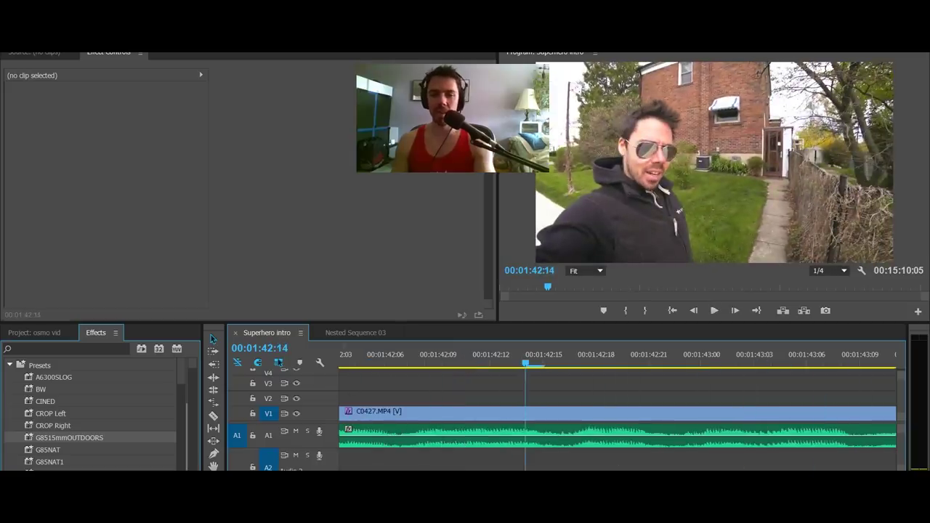
# - Zoom out to the whole sequence and marquee-select a range of clips
pyautogui.press('-')
pyautogui.press('-')
pyautogui.press('-')
pyautogui.press('-')
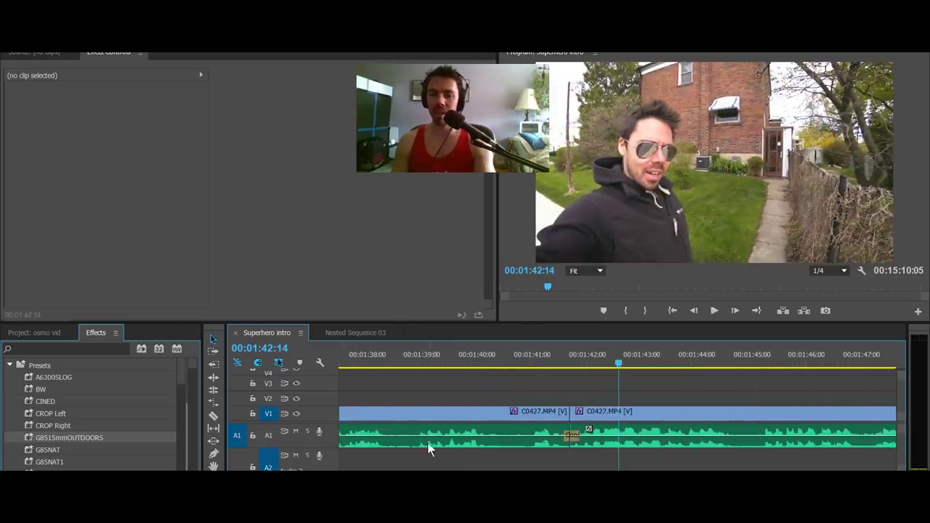
pyautogui.press('\\')
pyautogui.moveTo(870, 410); pyautogui.dragTo(386, 458)
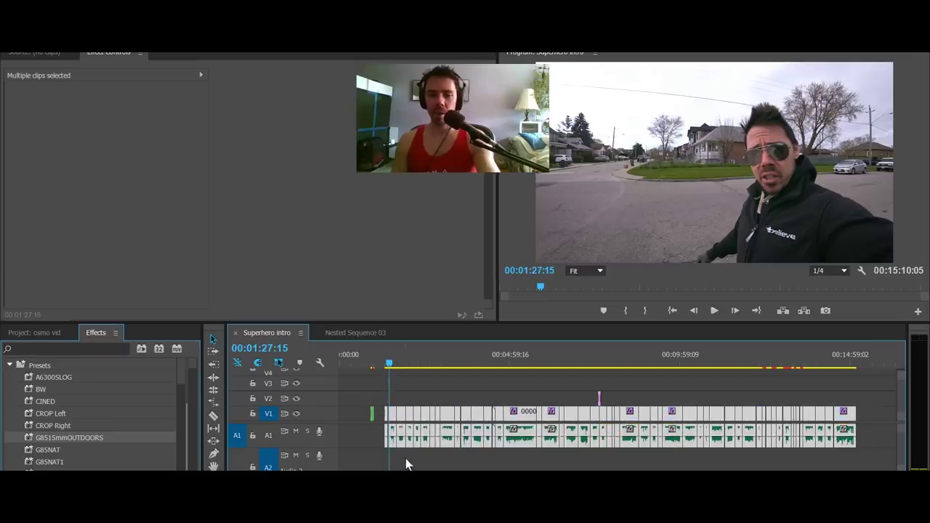
# - Marquee-select the later V1/A1 clip block and drag it about 00:01:20:03 earlier
pyautogui.click(548, 429)
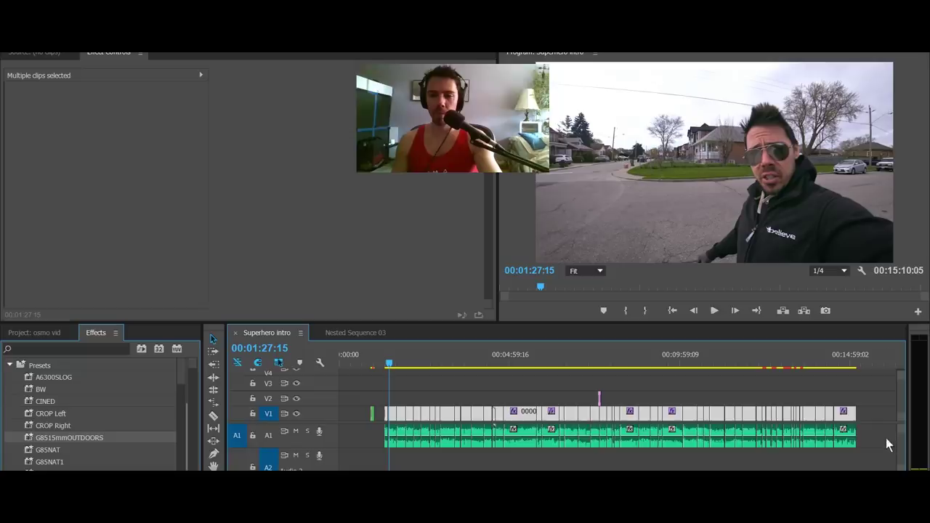
pyautogui.moveTo(886, 439); pyautogui.dragTo(362, 470)
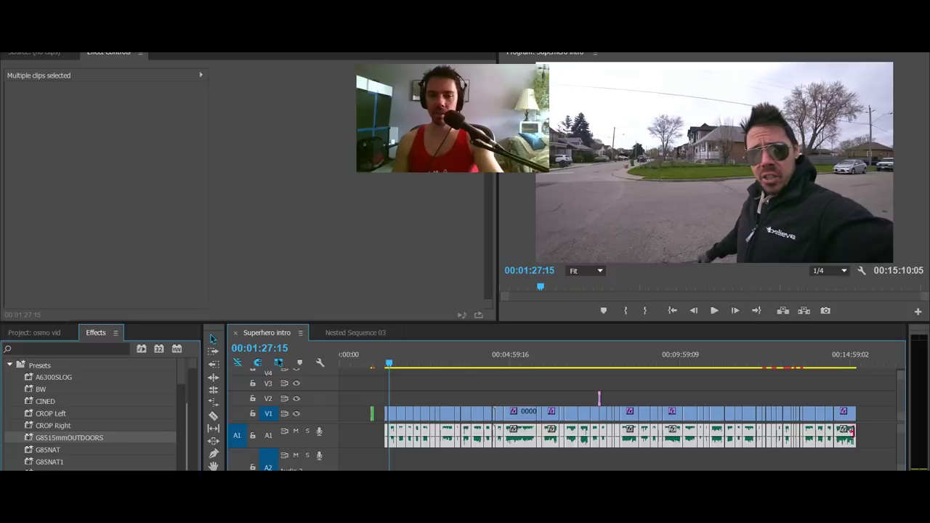
pyautogui.moveTo(873, 415); pyautogui.dragTo(380, 462)
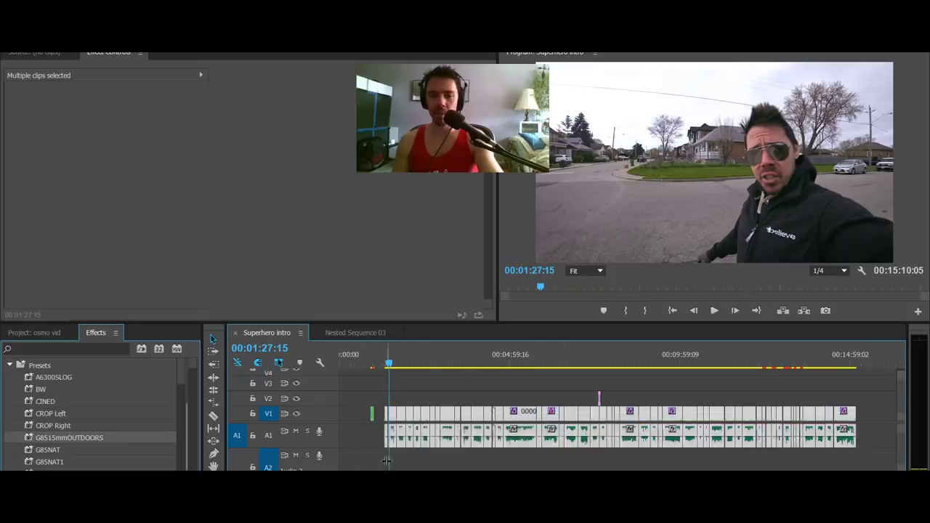
pyautogui.press('=')
pyautogui.press('=')
pyautogui.moveTo(518, 415); pyautogui.dragTo(362, 415)
# - Drop the moved clips, then pull the small V1 clip and right-hand group left after the nested sequence
pyautogui.moveTo(437, 393); pyautogui.dragTo(481, 470)
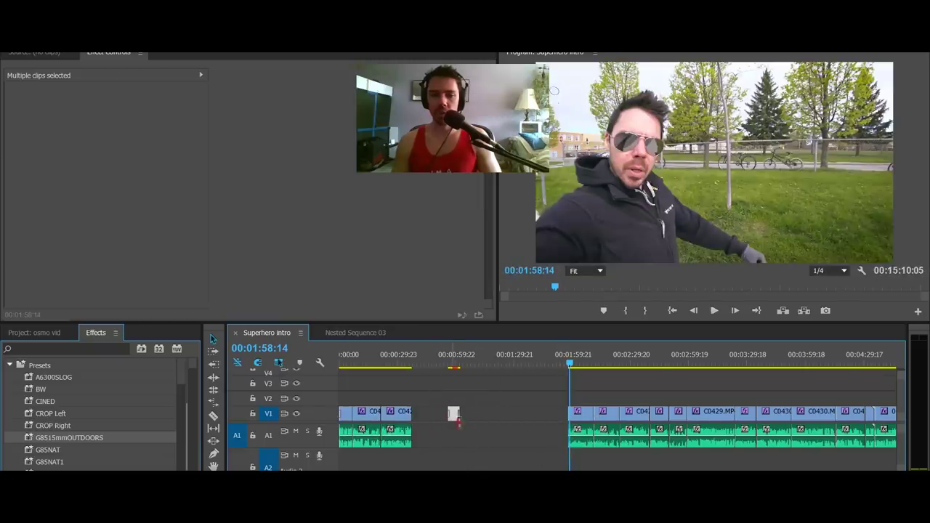
pyautogui.moveTo(454, 424); pyautogui.dragTo(418, 413)
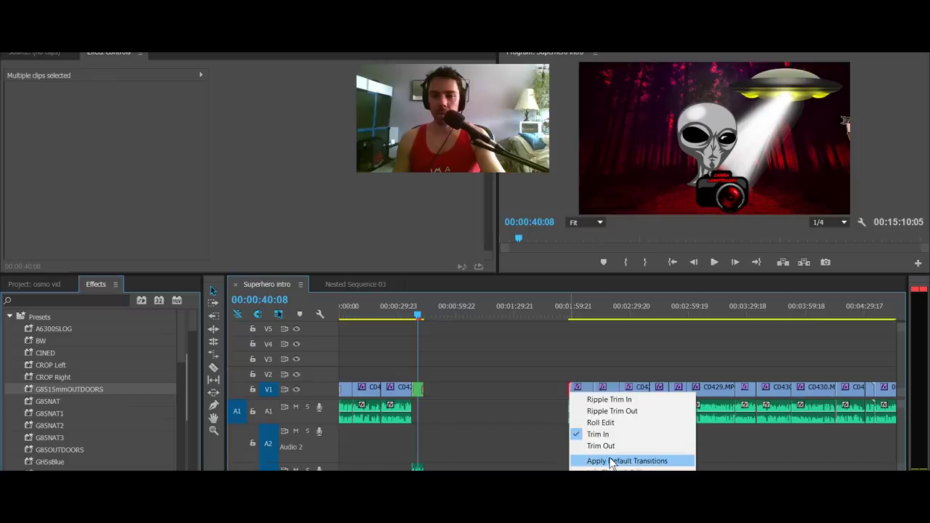
pyautogui.press('a')
pyautogui.moveTo(582, 391); pyautogui.dragTo(438, 393)
pyautogui.press('=')
pyautogui.press('=')
pyautogui.press('=')
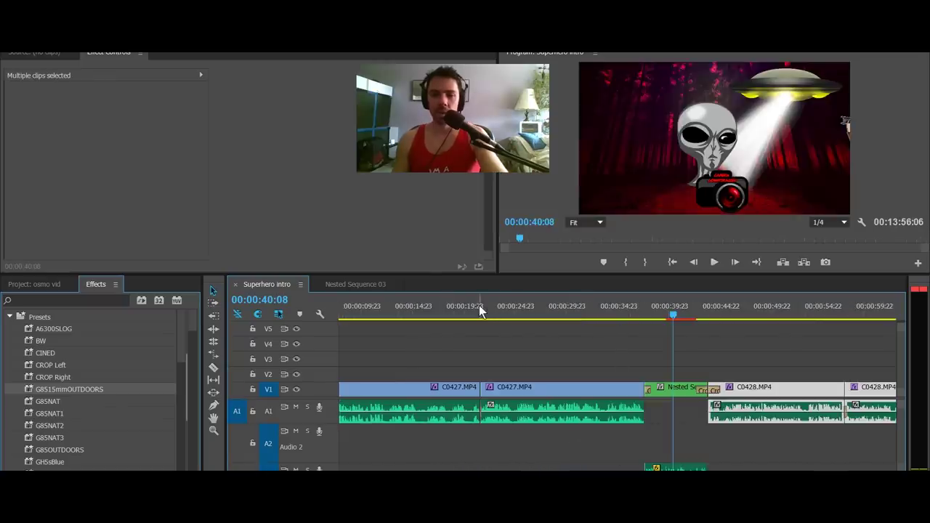
# - Inspect the second C0427.MP4 clip near 24:20, then search YouTube for 'osmo action'
pyautogui.click(479, 305)
pyautogui.click(513, 374)
pyautogui.click(514, 310)
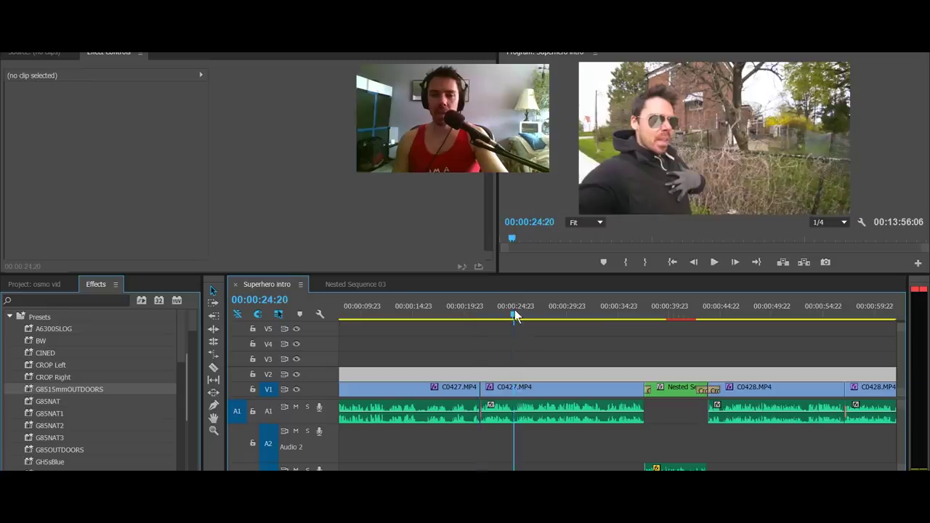
pyautogui.click(534, 387)
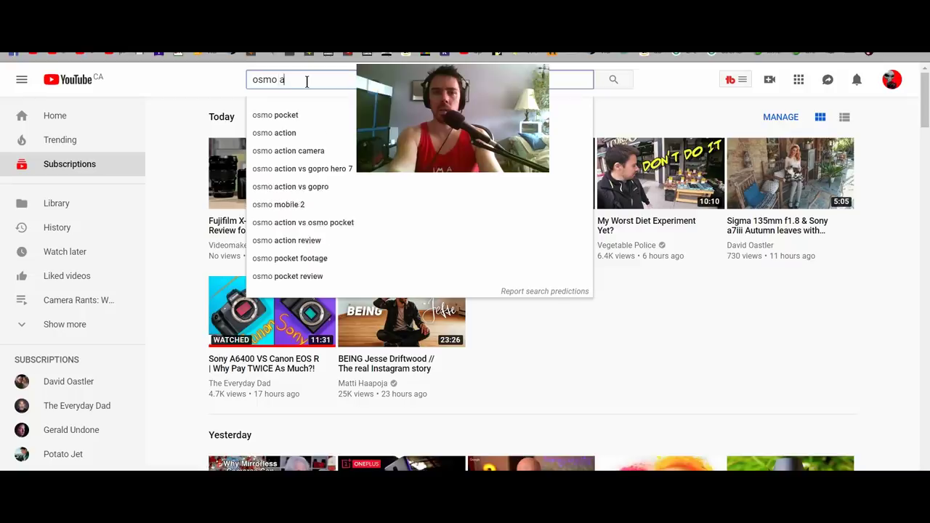
pyautogui.write('ction')
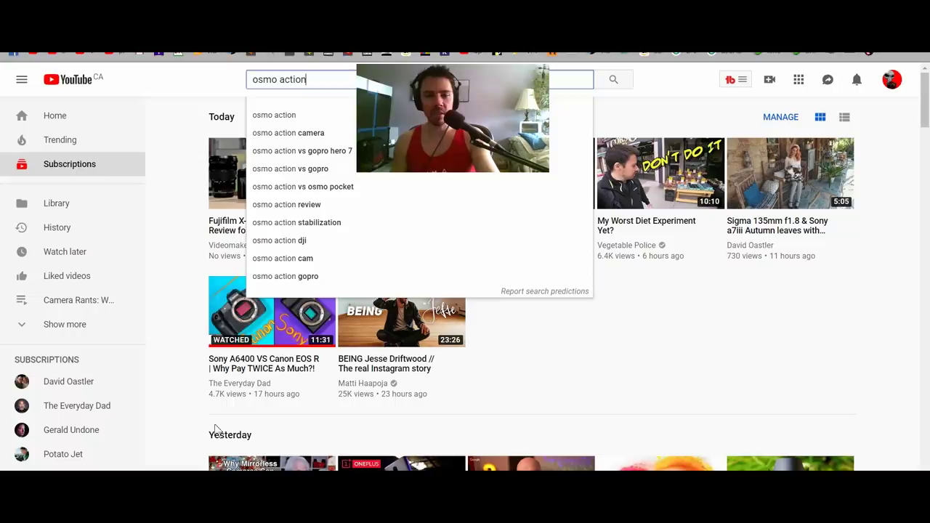
# - Open the 'DJI Osmo Action Review' video from the results and copy its URL from the address bar
pyautogui.moveTo(254, 389)
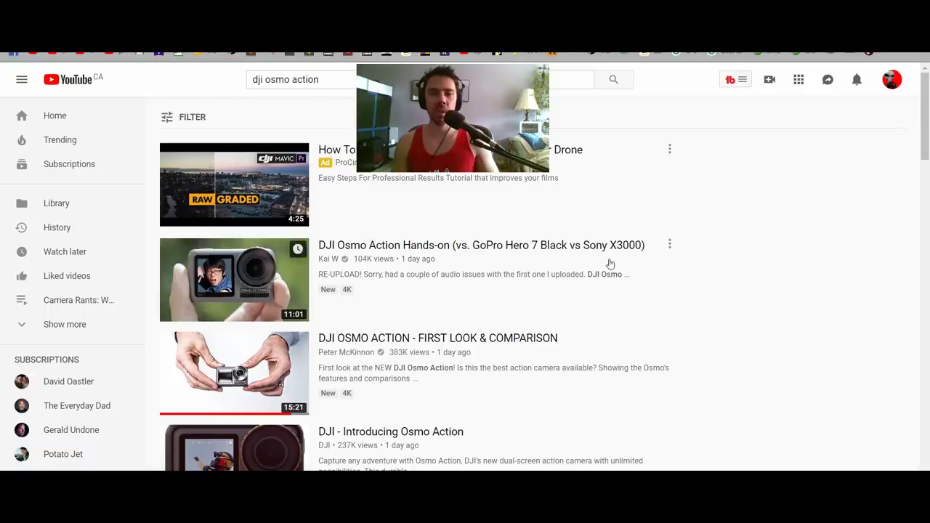
pyautogui.moveTo(644, 245)
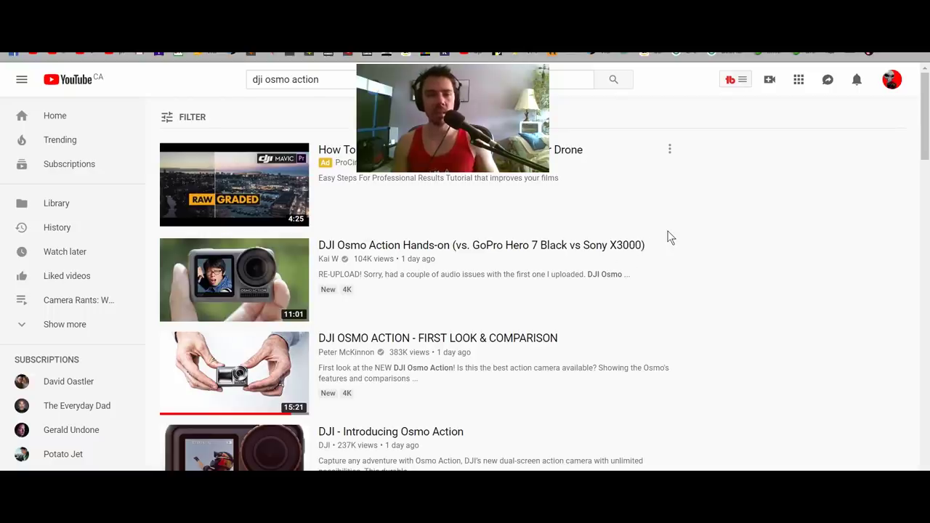
pyautogui.scroll(-6, 336, 185)
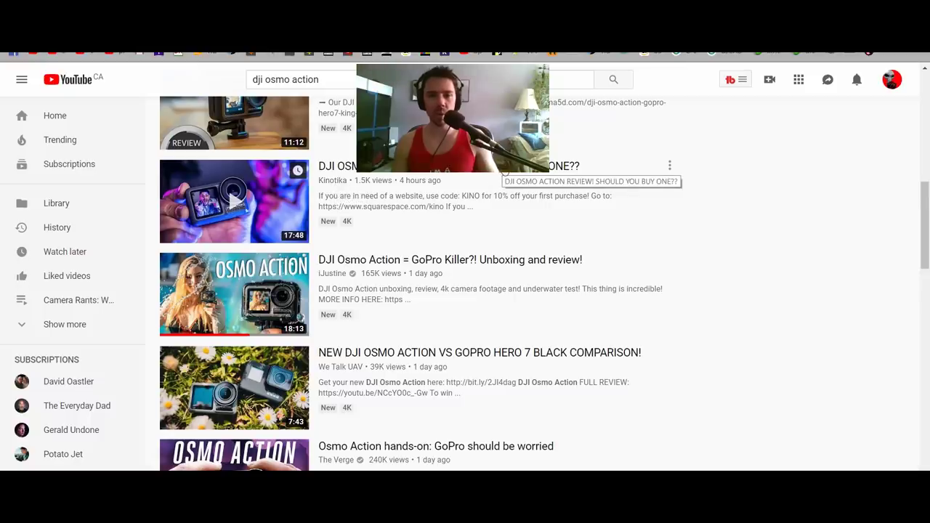
pyautogui.scroll(-3, 486, 197)
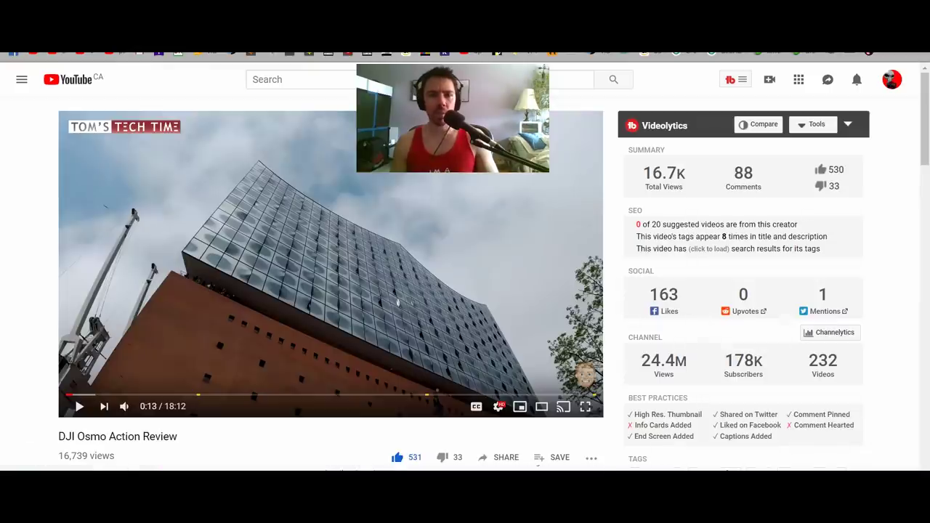
pyautogui.rightClick(240, 43)
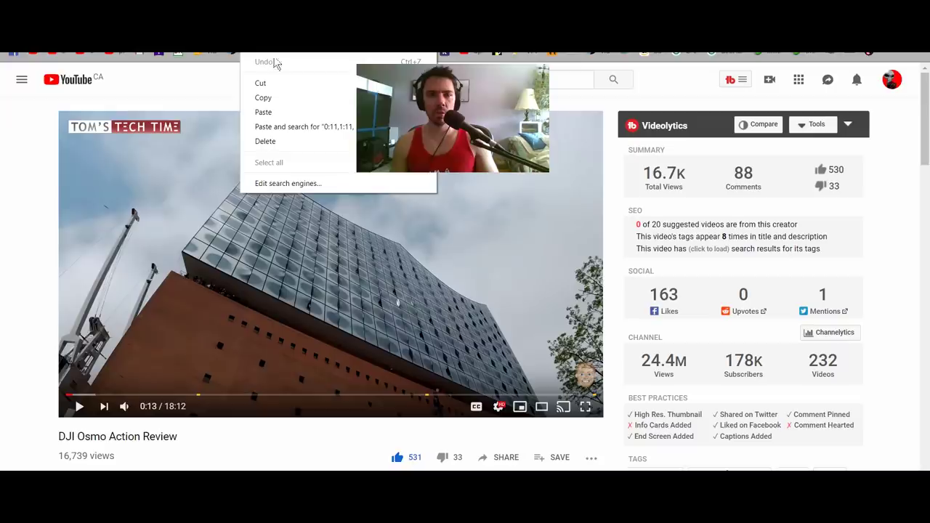
pyautogui.click(270, 97)
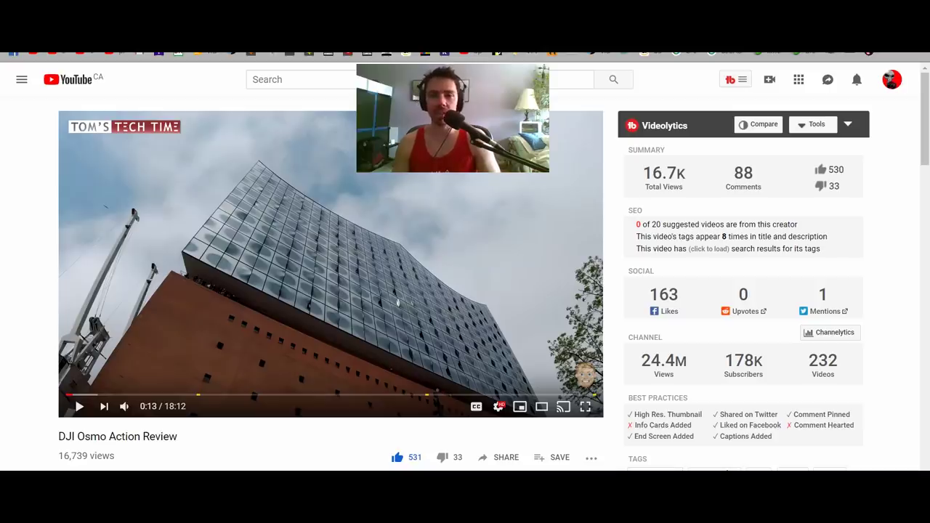
# - Preview the DJI Osmo Action clip around 8:17, enlarge the monitors, and zoom the timeline in
pyautogui.hotkey('alt', 'Tab')
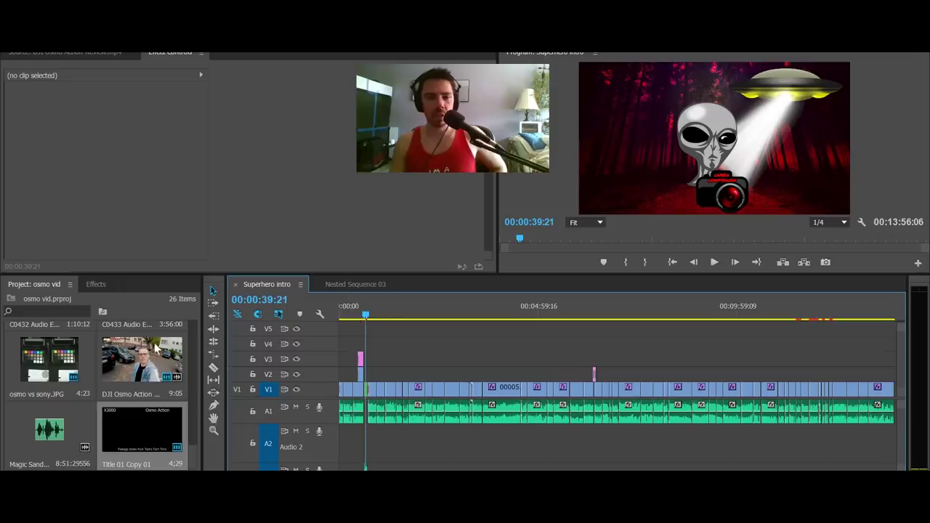
pyautogui.doubleClick(130, 356)
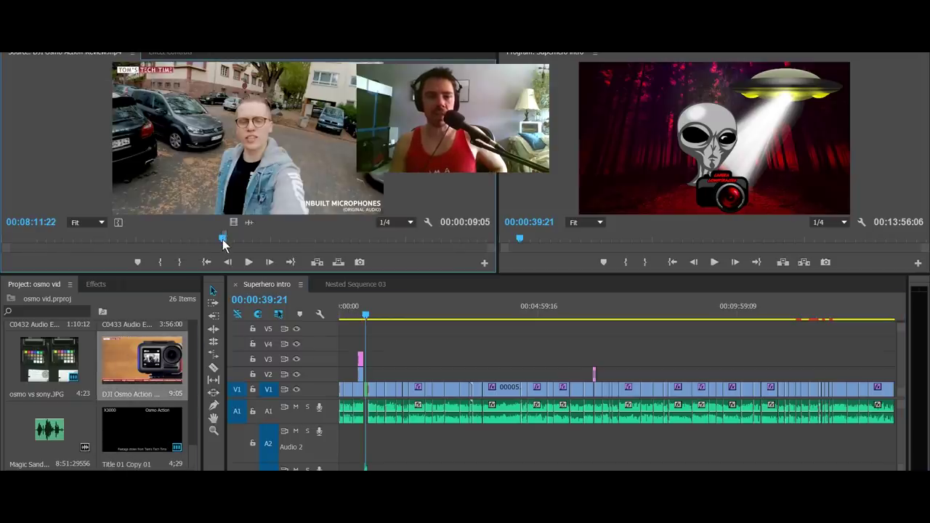
pyautogui.moveTo(225, 243); pyautogui.dragTo(226, 242)
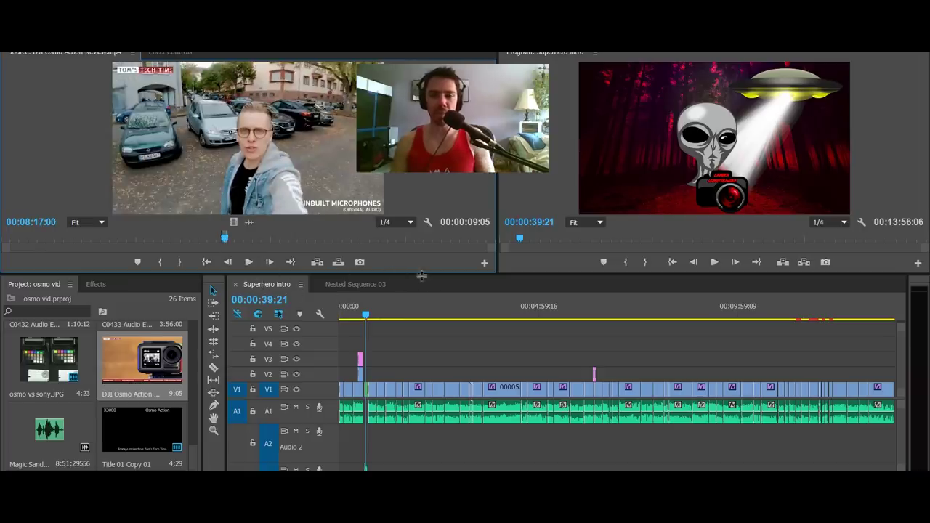
pyautogui.moveTo(425, 278); pyautogui.dragTo(412, 338)
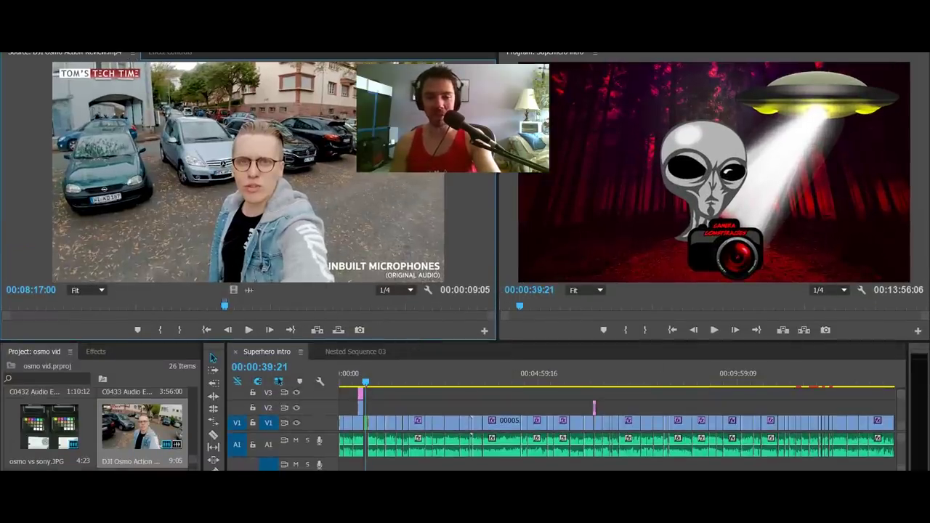
pyautogui.press('=')
pyautogui.press('=')
pyautogui.press('=')
pyautogui.press('=')
pyautogui.press('=')
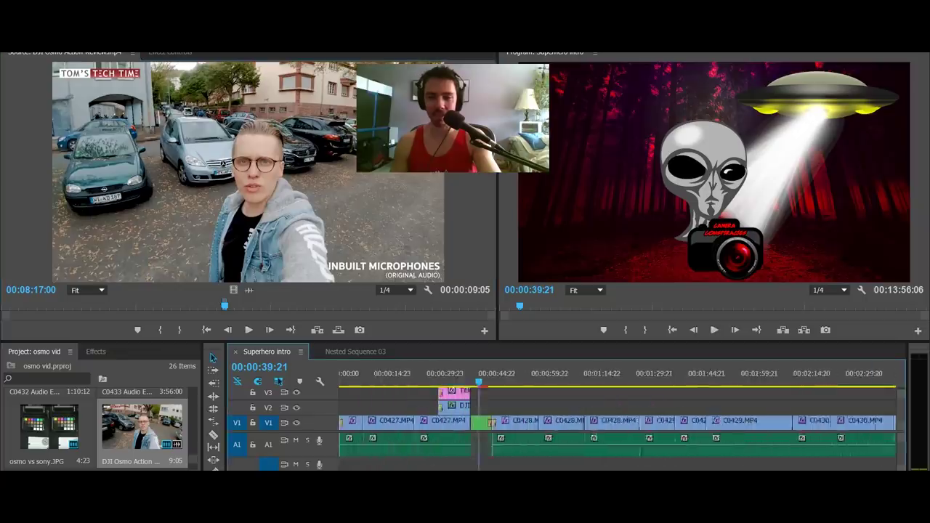
pyautogui.press('=')
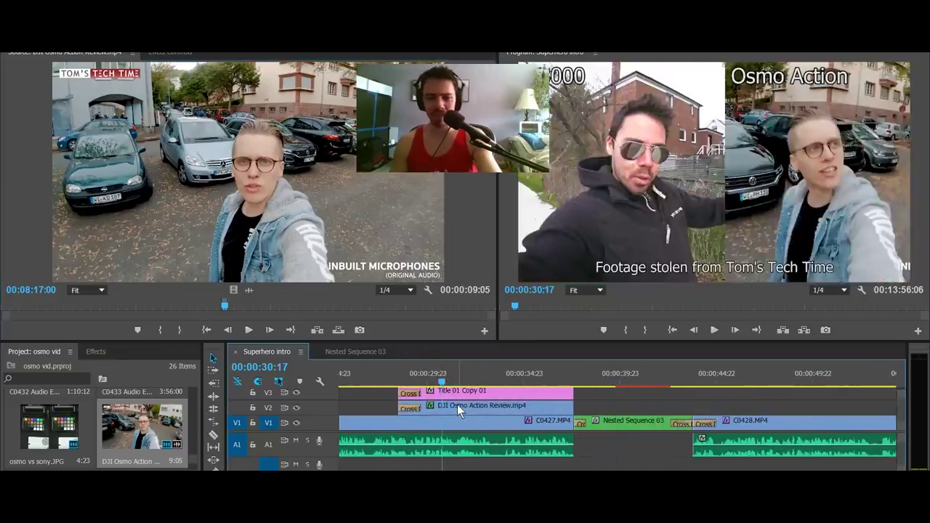
# - Toggle the V2 Osmo Action clip's 26.4% left Crop off and on, then select Title 01 Copy 01
pyautogui.click(457, 405)
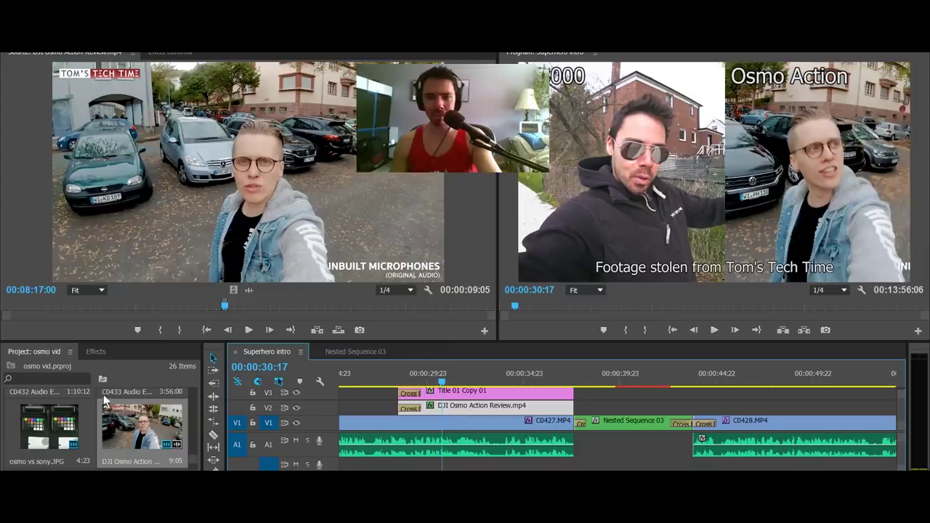
pyautogui.click(173, 53)
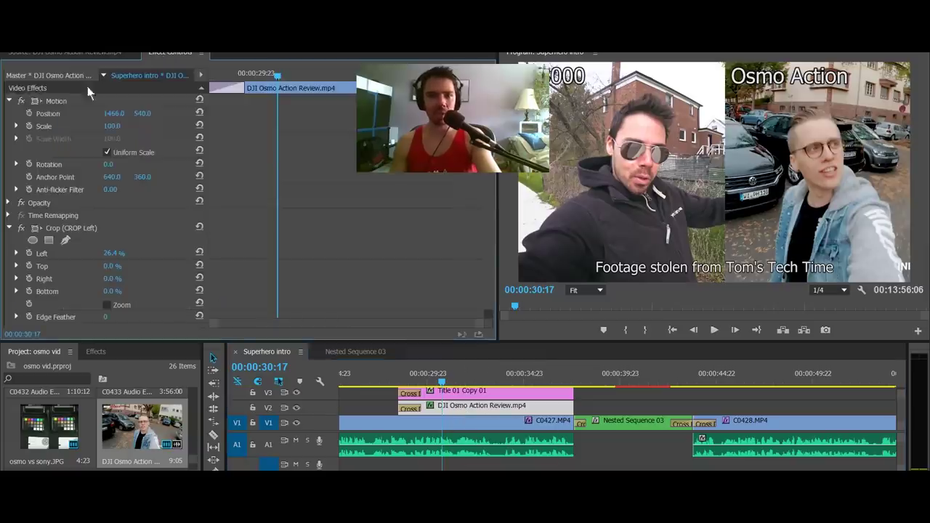
pyautogui.click(21, 227)
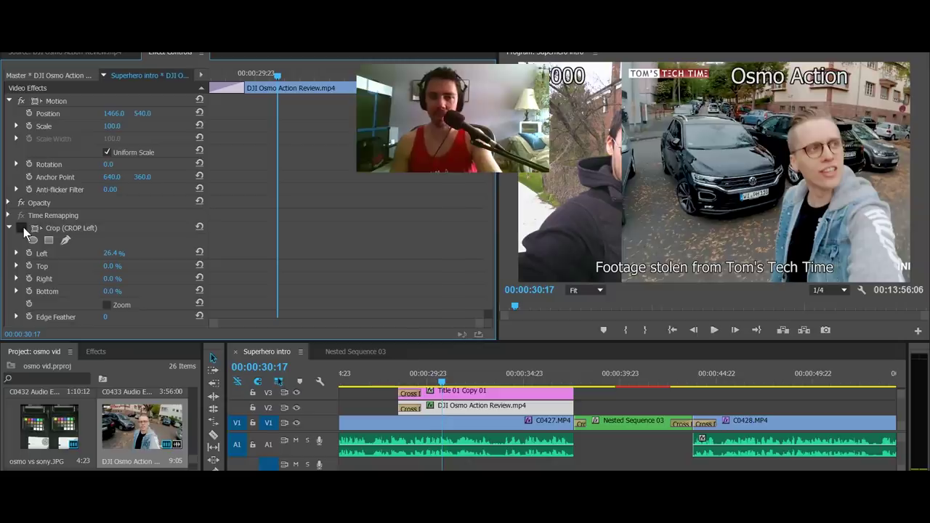
pyautogui.click(21, 228)
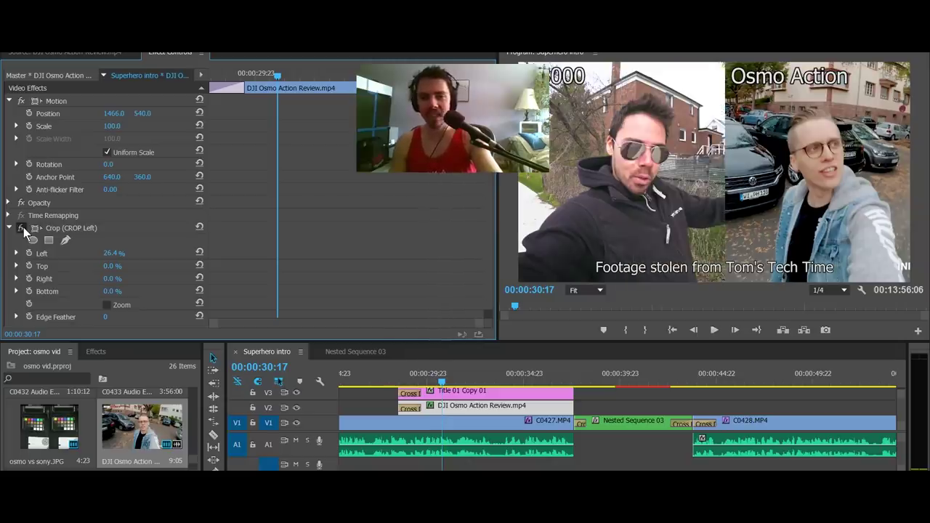
pyautogui.click(520, 393)
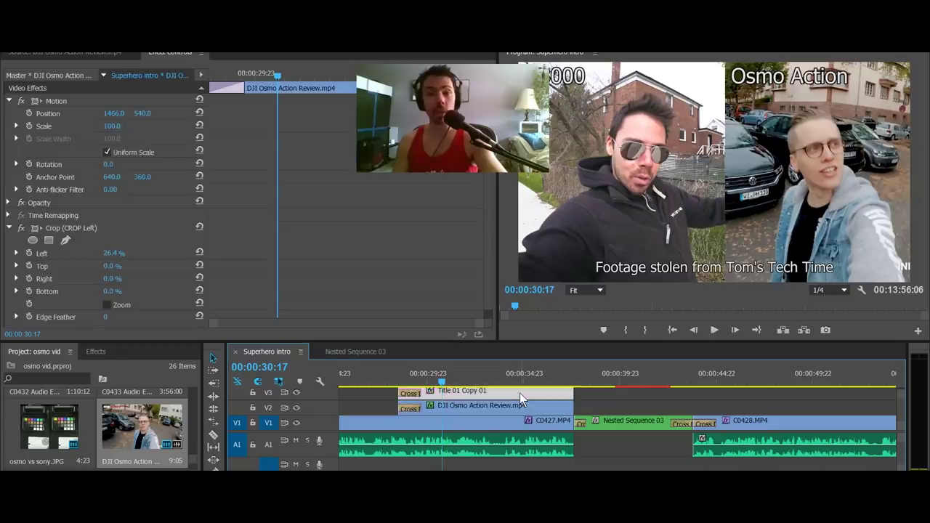
pyautogui.click(385, 375)
pyautogui.scroll(3, 355, 423)
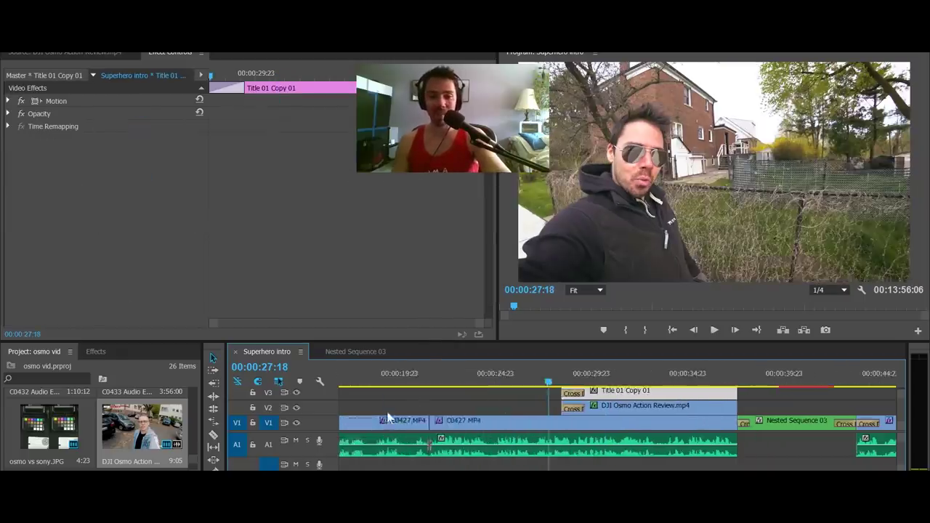
pyautogui.scroll(-3, 518, 386)
pyautogui.press('space')
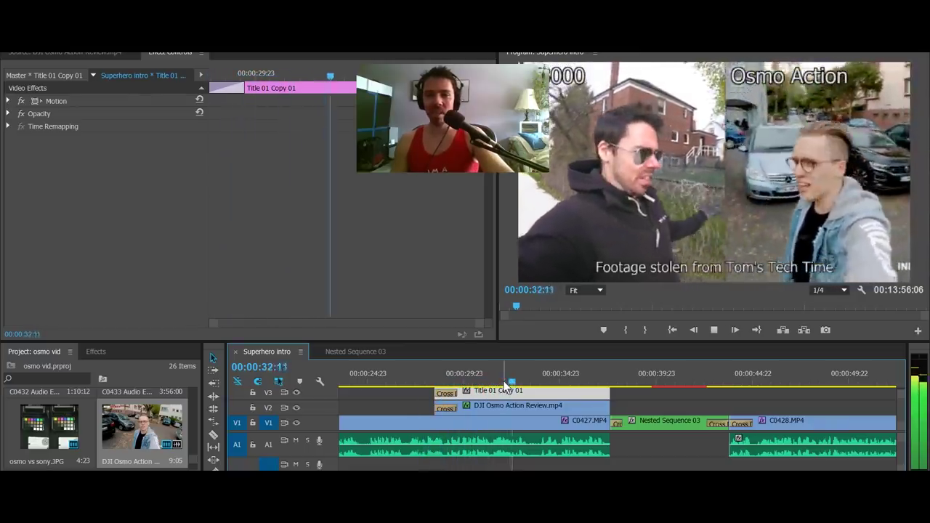
pyautogui.press('space')
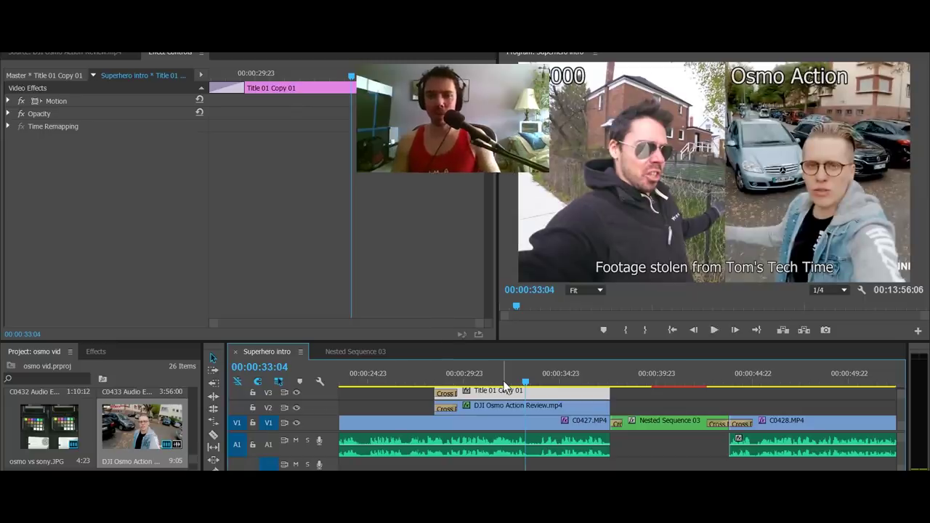
pyautogui.click(508, 410)
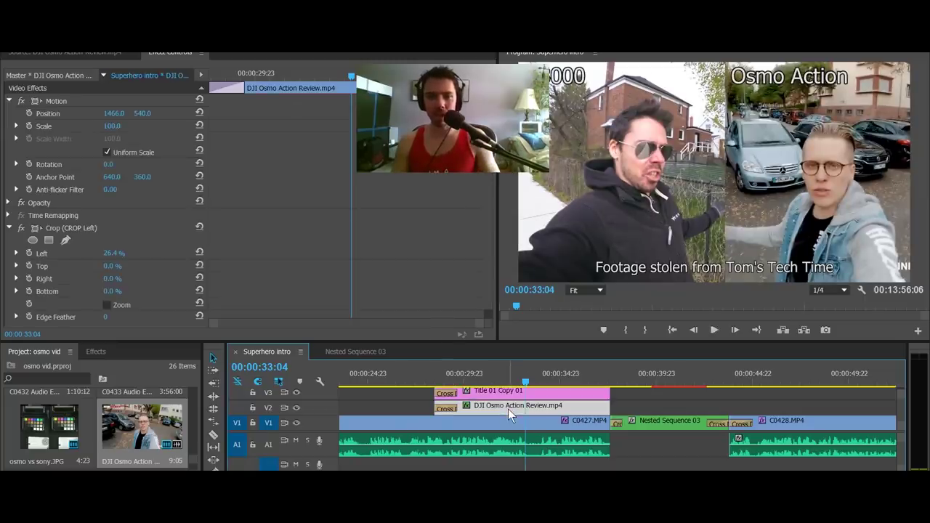
pyautogui.doubleClick(141, 433)
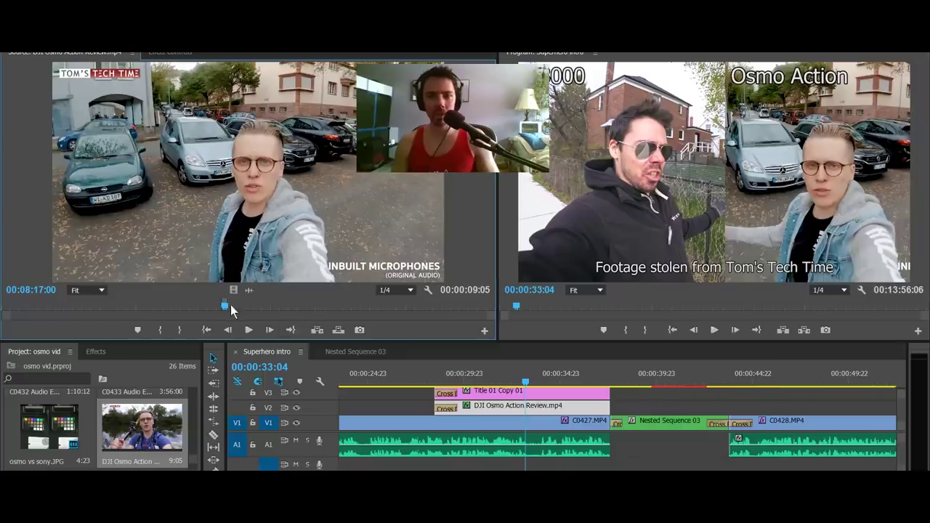
# - Select the Title 01 Copy 01 clip and play the park footage from 00:01:16:22
pyautogui.click(510, 396)
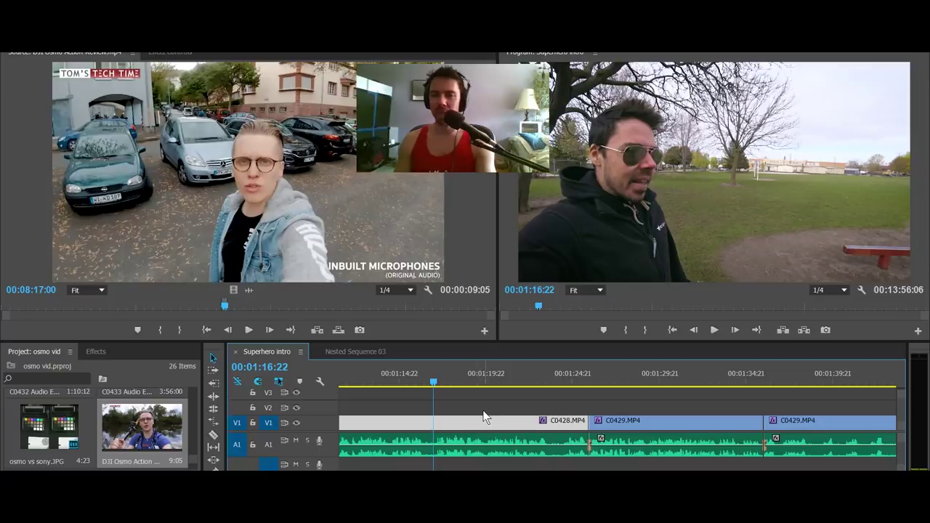
pyautogui.press('space')
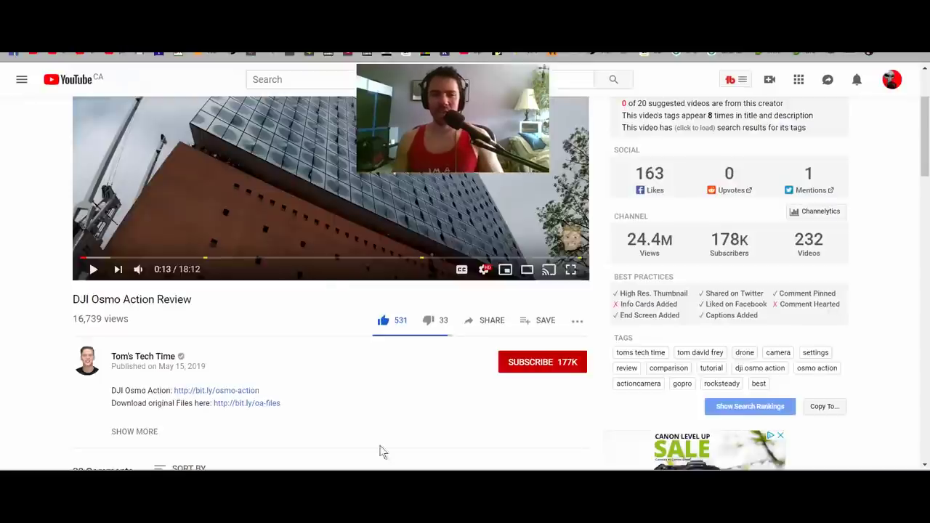
# - Search Google Images for 'crab transparent'
pyautogui.scroll(3, 379, 452)
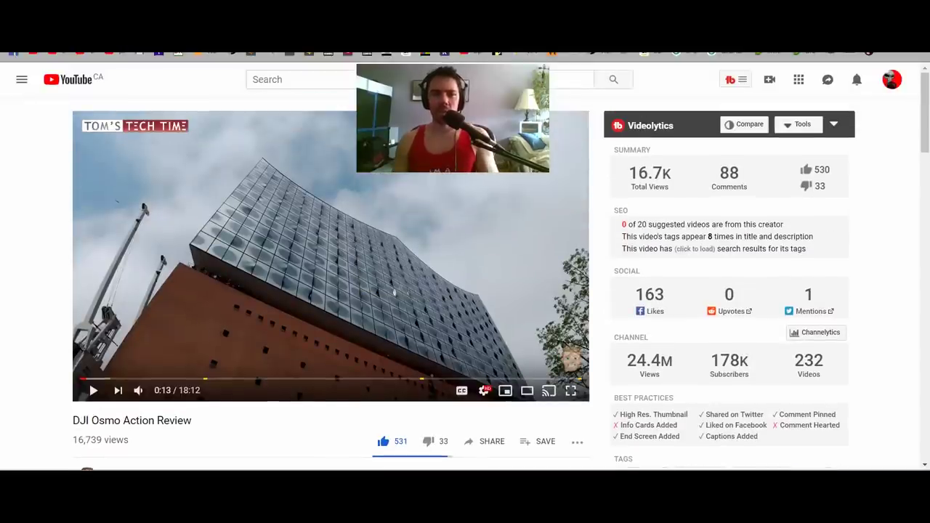
pyautogui.hotkey('ctrl', 'l')
pyautogui.write('crab')
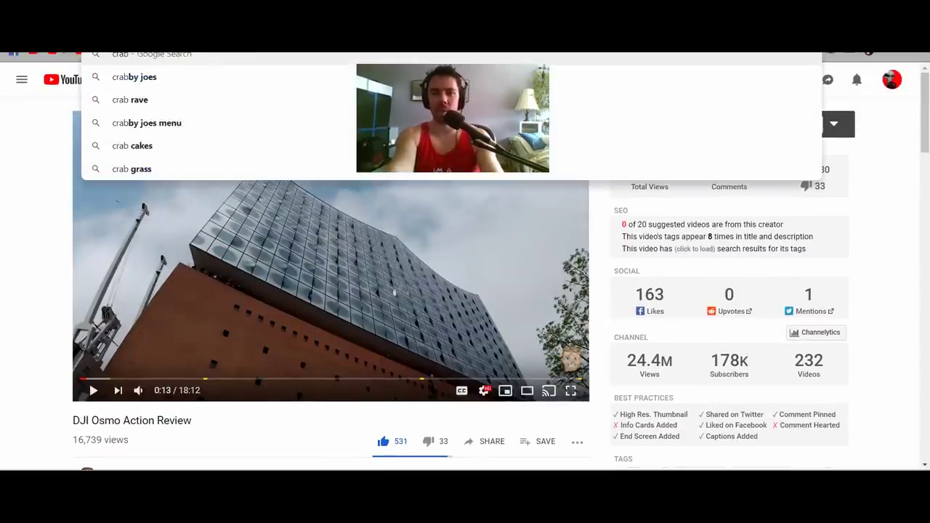
pyautogui.write(' transparent')
pyautogui.press('Return')
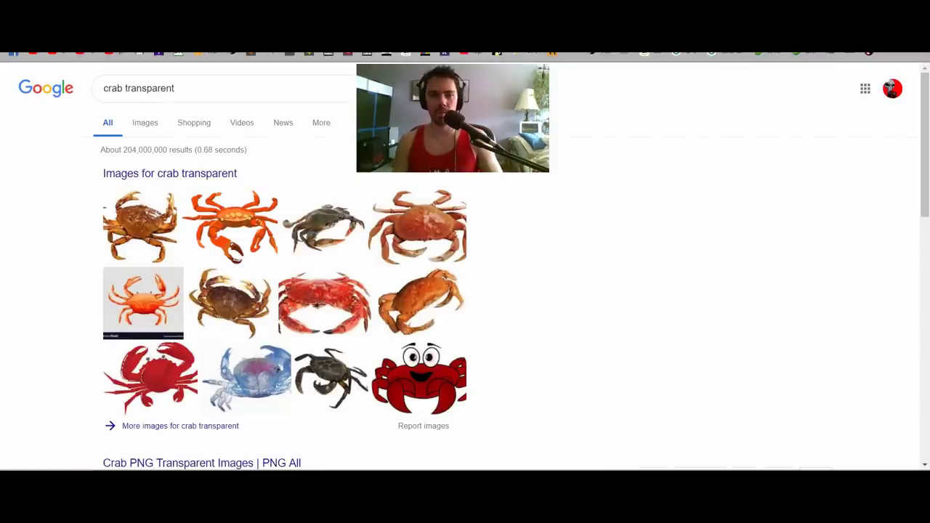
pyautogui.click(144, 128)
# - Save the raised-claw crab image as a PNG, 290144_thumb, in the osmo folder
pyautogui.scroll(-5, 226, 340)
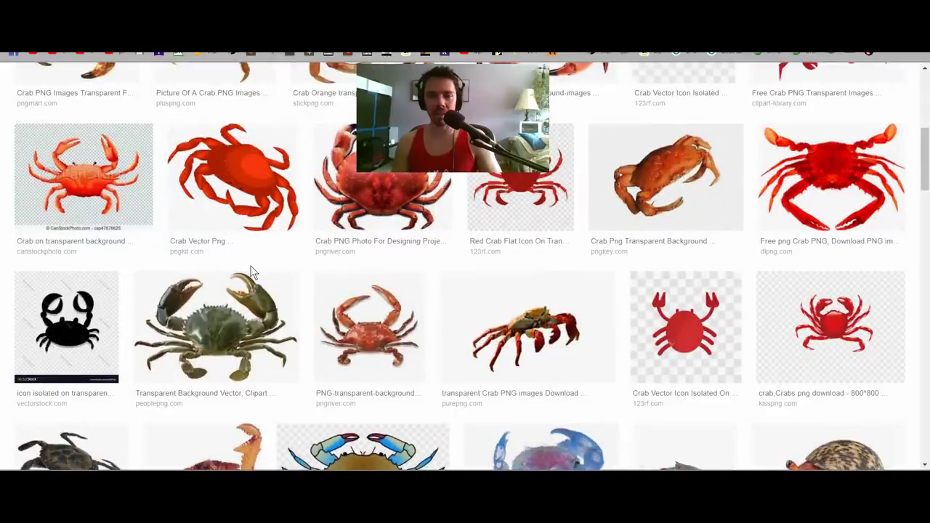
pyautogui.scroll(-3, 251, 272)
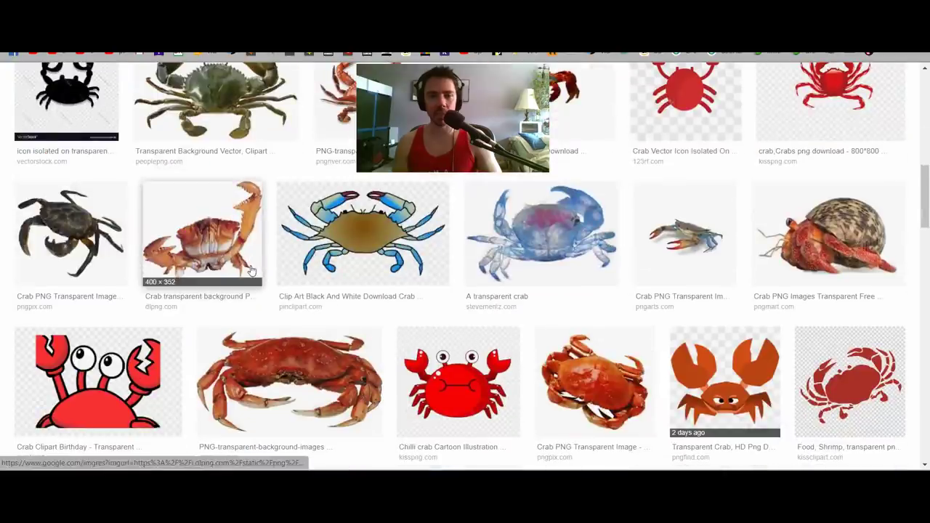
pyautogui.click(218, 258)
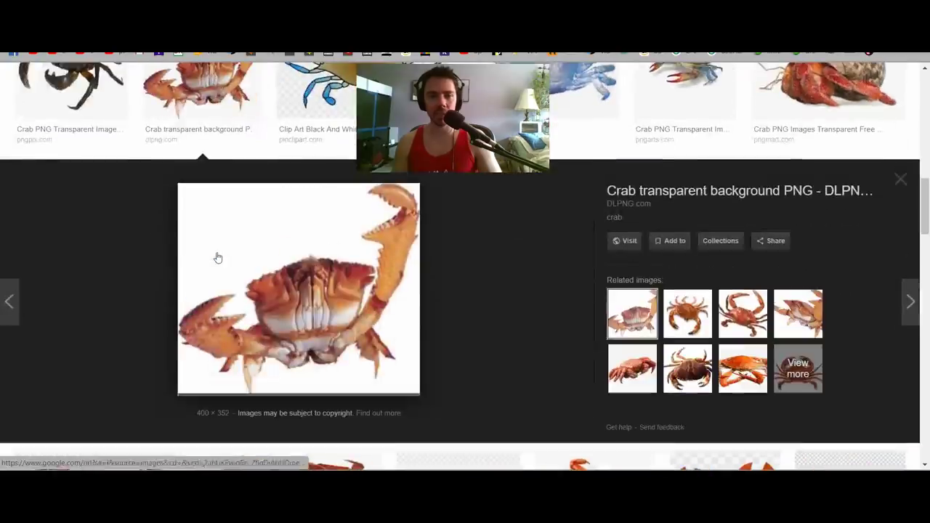
pyautogui.rightClick(315, 304)
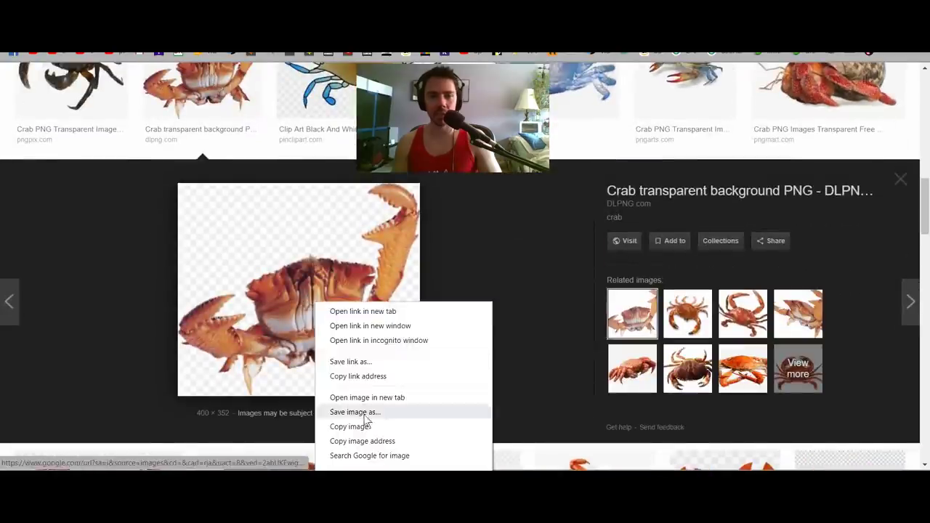
pyautogui.click(357, 412)
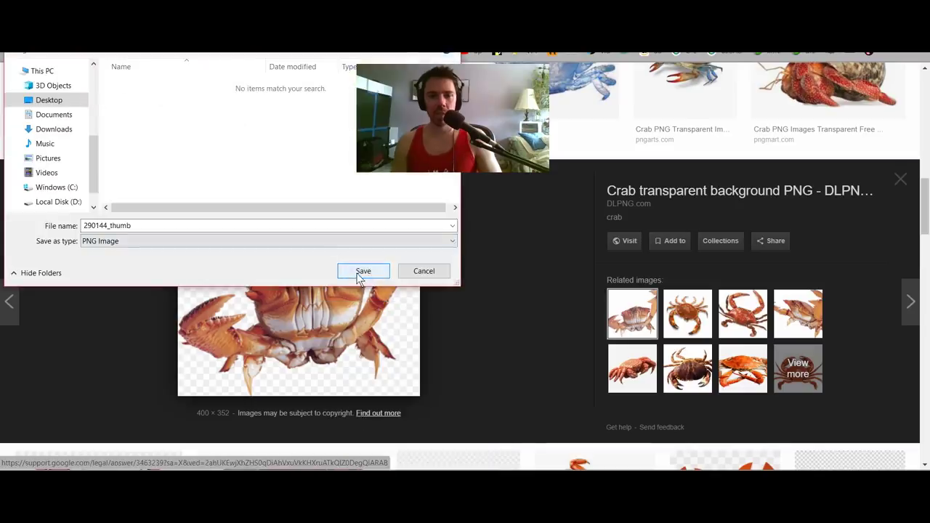
pyautogui.click(364, 271)
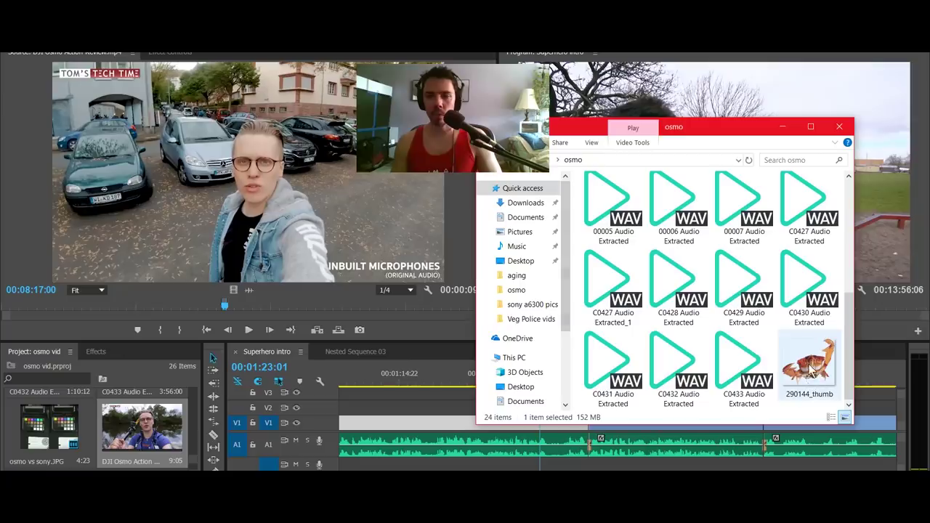
# - Drop 290144_thumb.png onto V2 above C0428, then shrink, tilt and move it lower right
pyautogui.moveTo(809, 364); pyautogui.dragTo(453, 398)
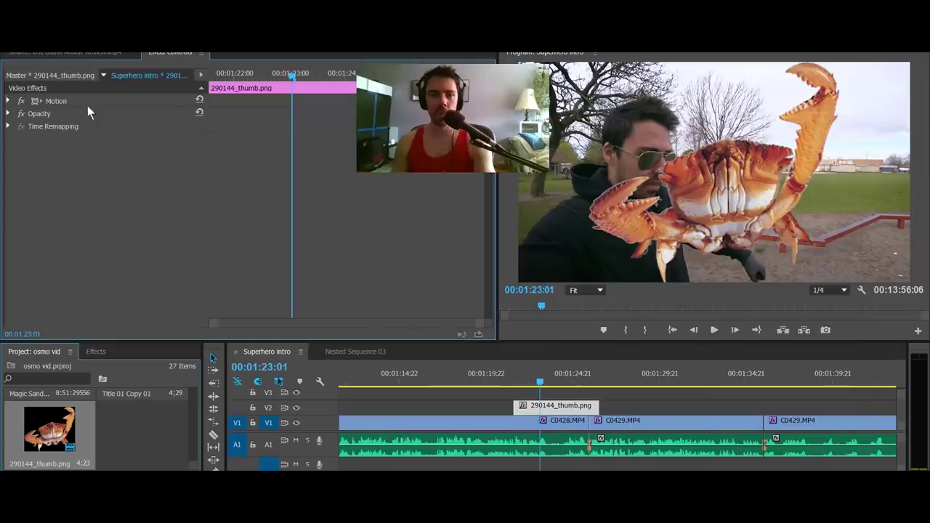
pyautogui.click(87, 102)
pyautogui.moveTo(841, 64); pyautogui.dragTo(769, 166)
pyautogui.moveTo(756, 207); pyautogui.dragTo(814, 245)
pyautogui.moveTo(839, 185); pyautogui.dragTo(850, 190)
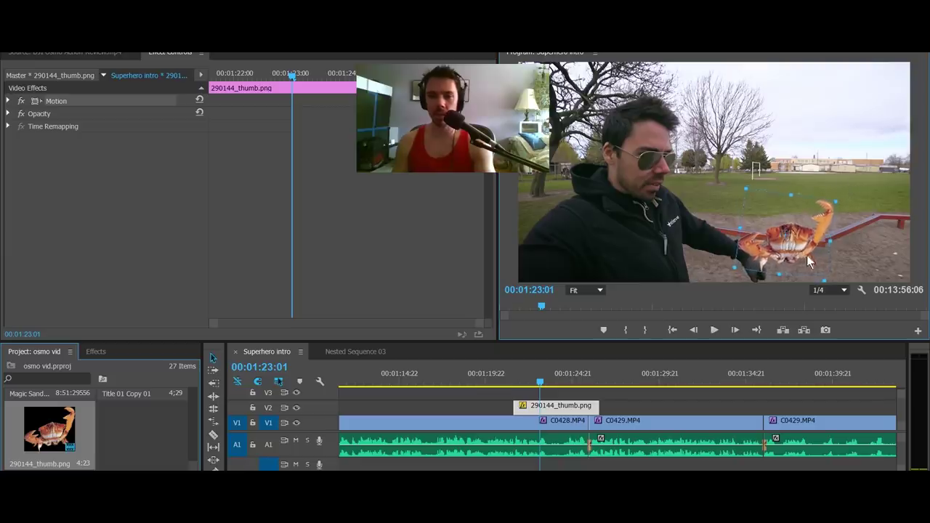
pyautogui.moveTo(806, 255); pyautogui.dragTo(762, 213)
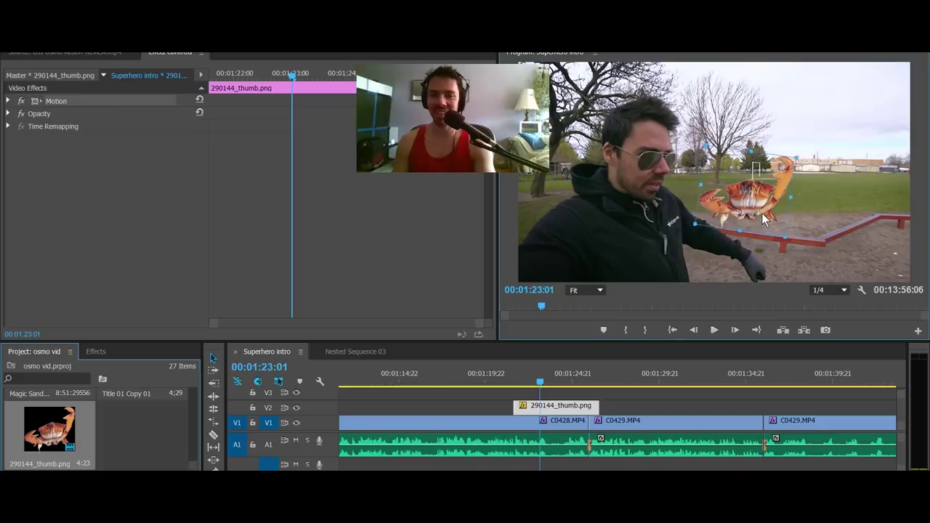
# - Replay the crab section from 00:01:21:22 and nudge the crab slightly right and down
pyautogui.press('space')
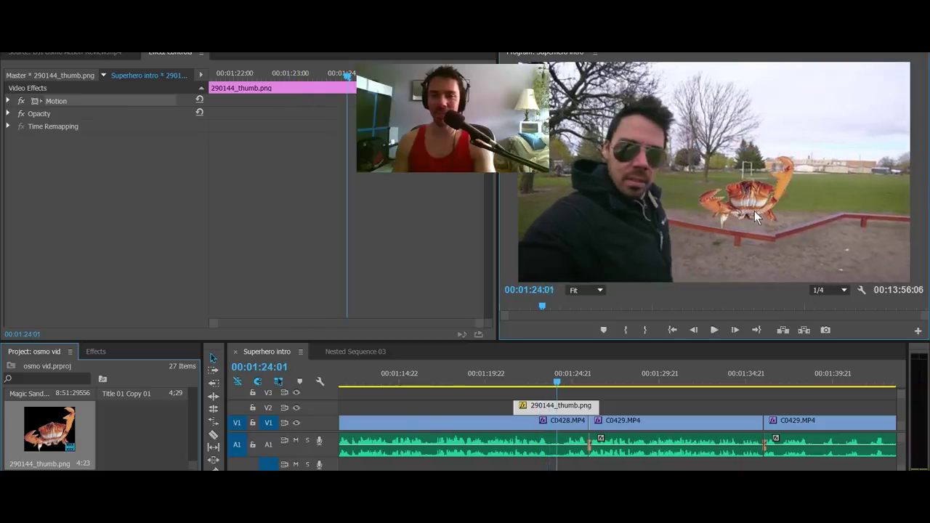
pyautogui.click(754, 210)
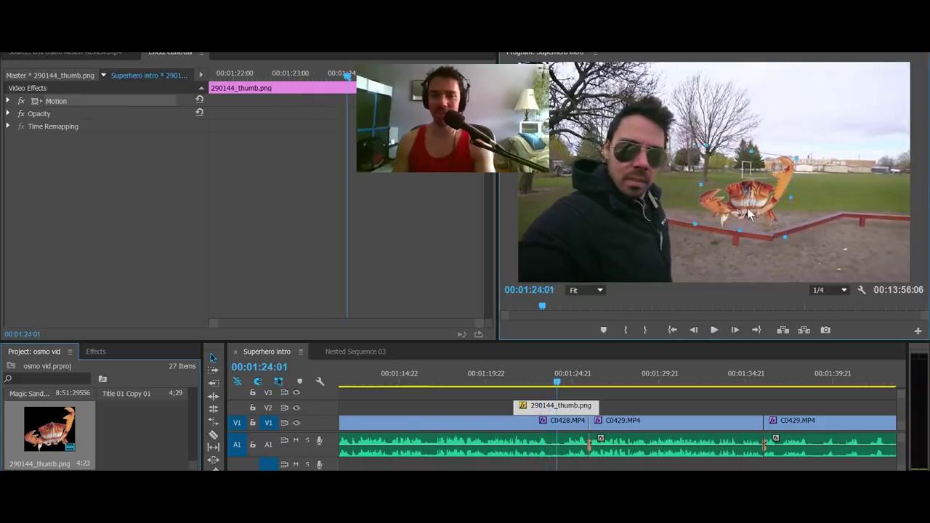
pyautogui.click(521, 373)
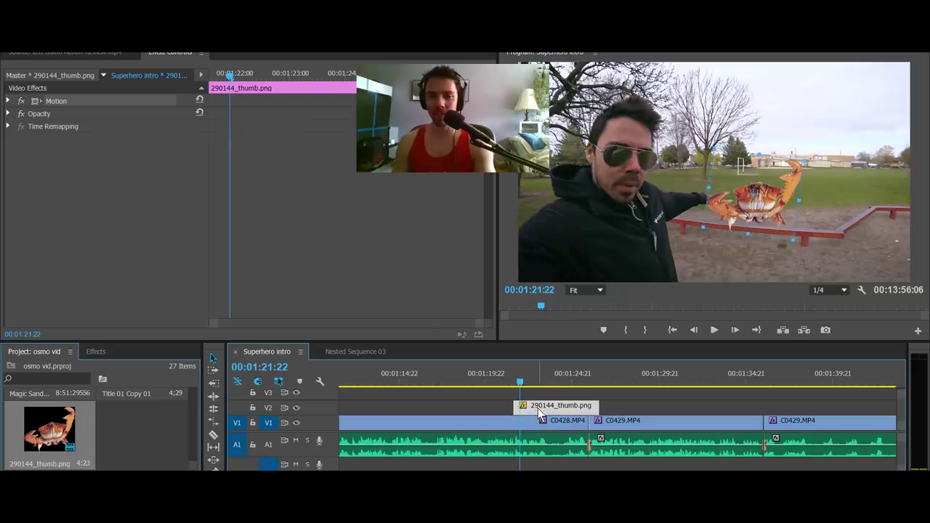
pyautogui.press('space')
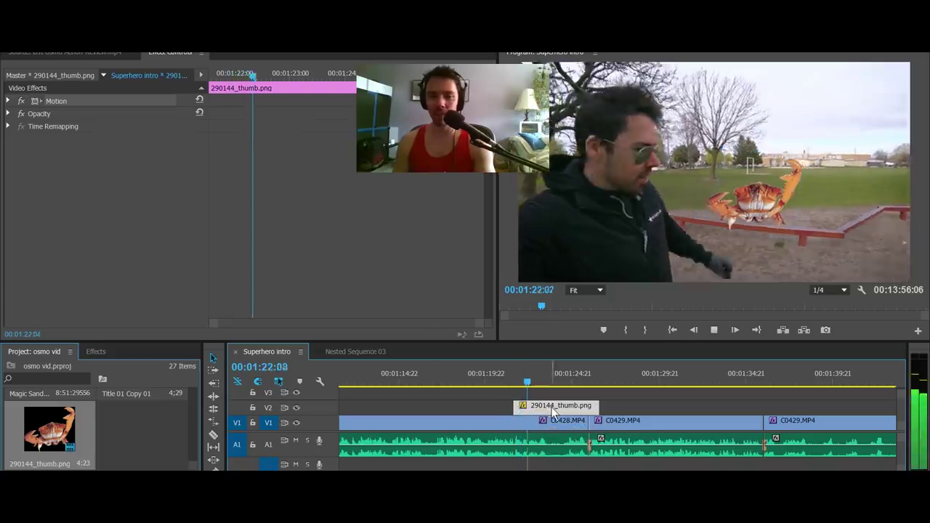
pyautogui.click(831, 258)
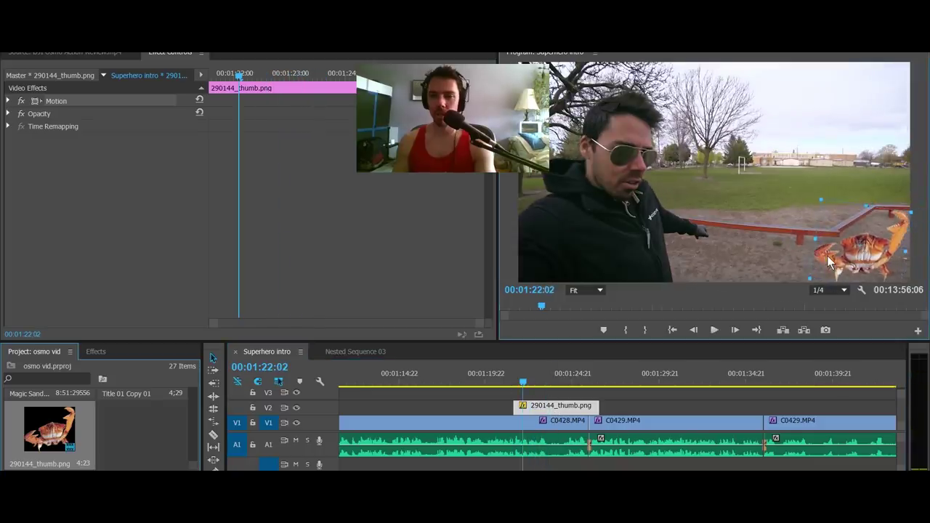
pyautogui.moveTo(829, 259); pyautogui.dragTo(832, 262)
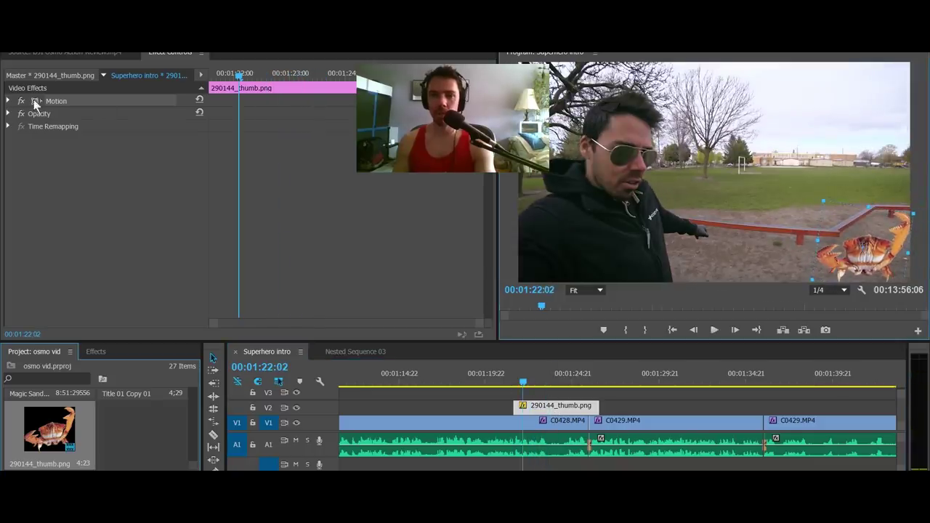
# - Animate the crab sliding in from off-screen right to the man's chest, ending at the C0428/C0429 cut
pyautogui.click(8, 101)
pyautogui.moveTo(862, 251); pyautogui.dragTo(929, 240)
pyautogui.moveTo(113, 113); pyautogui.dragTo(115, 114)
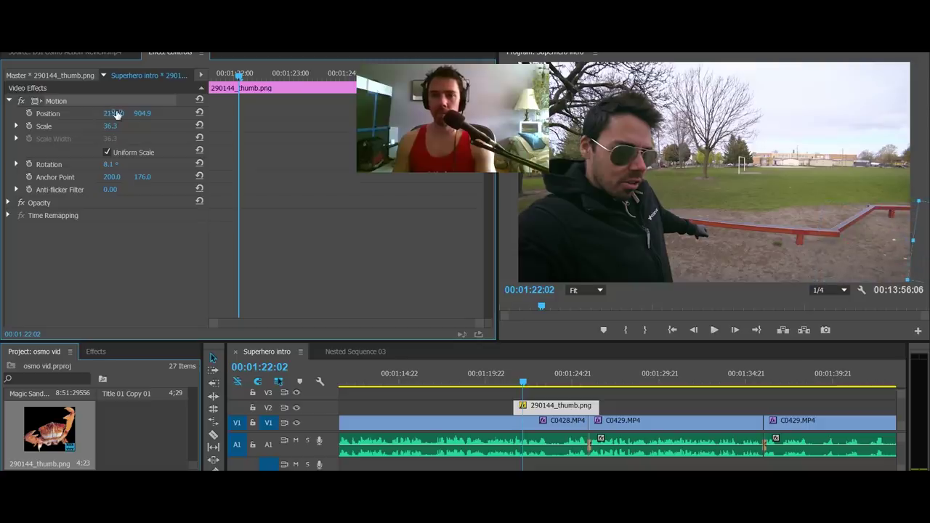
pyautogui.moveTo(238, 91); pyautogui.dragTo(209, 91)
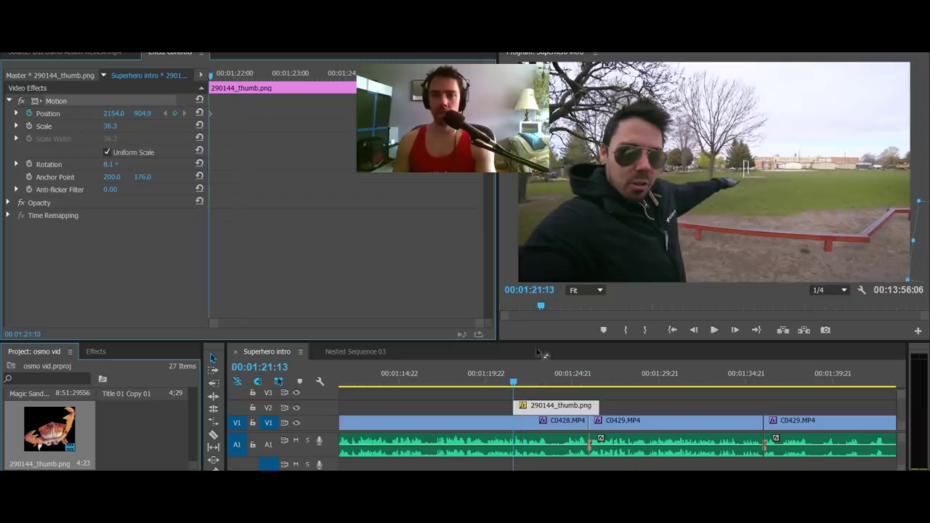
pyautogui.moveTo(598, 405); pyautogui.dragTo(588, 406)
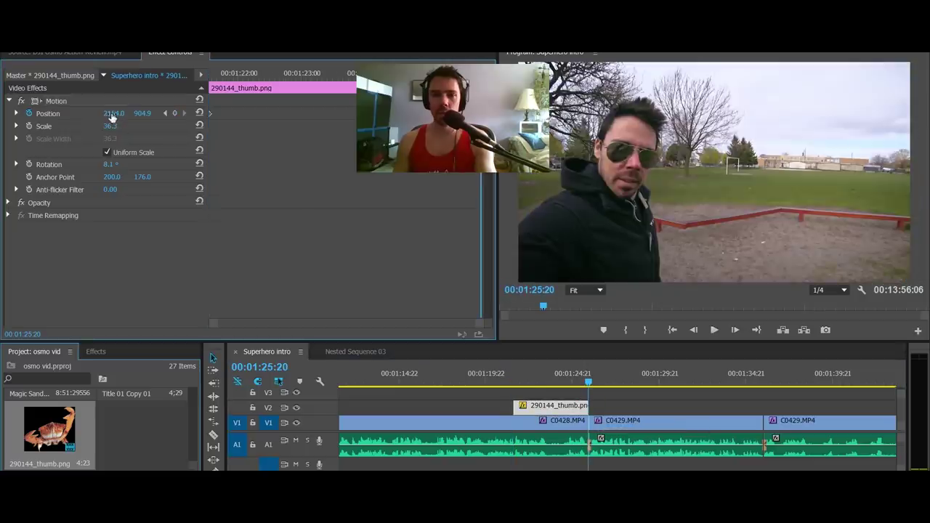
pyautogui.moveTo(111, 114)
pyautogui.mouseDown()
pyautogui.moveTo(22, 114)
pyautogui.moveTo(116, 115)
pyautogui.mouseUp()
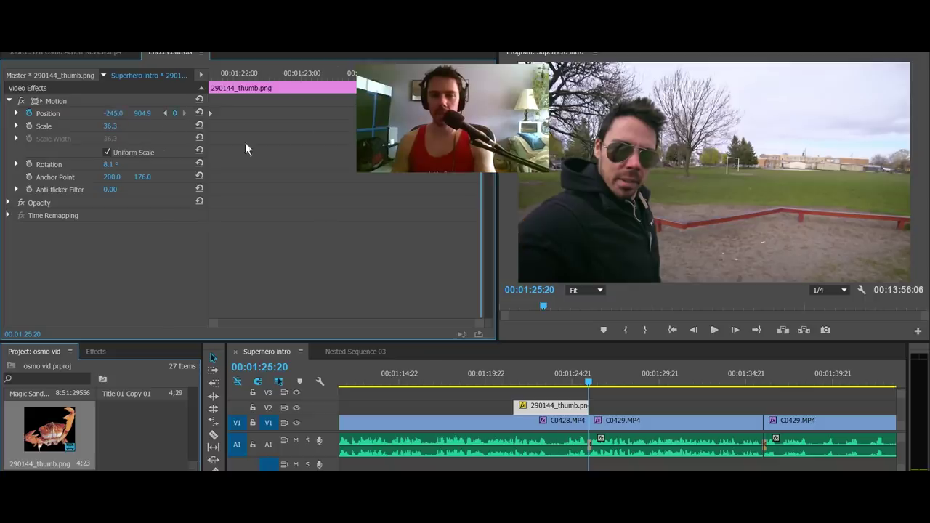
# - Preview the crab slide-in around 00:01:24:05 and save the project
pyautogui.click(509, 378)
pyautogui.press('space')
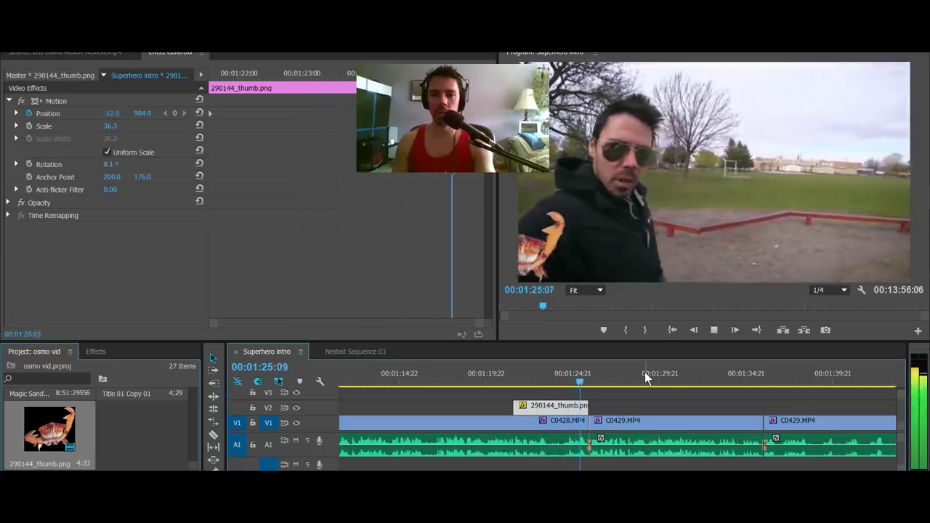
pyautogui.press('space')
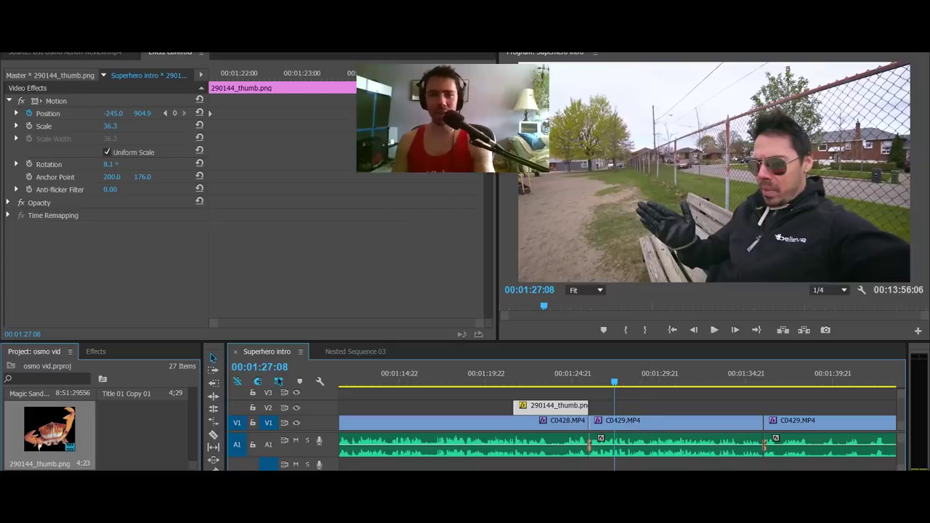
pyautogui.moveTo(408, 72); pyautogui.dragTo(376, 73)
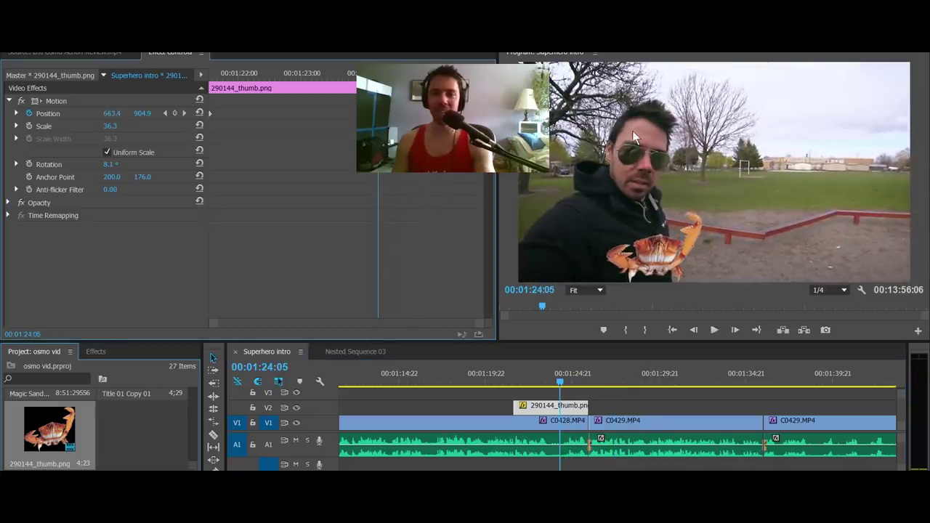
pyautogui.scroll(-2, 509, 375)
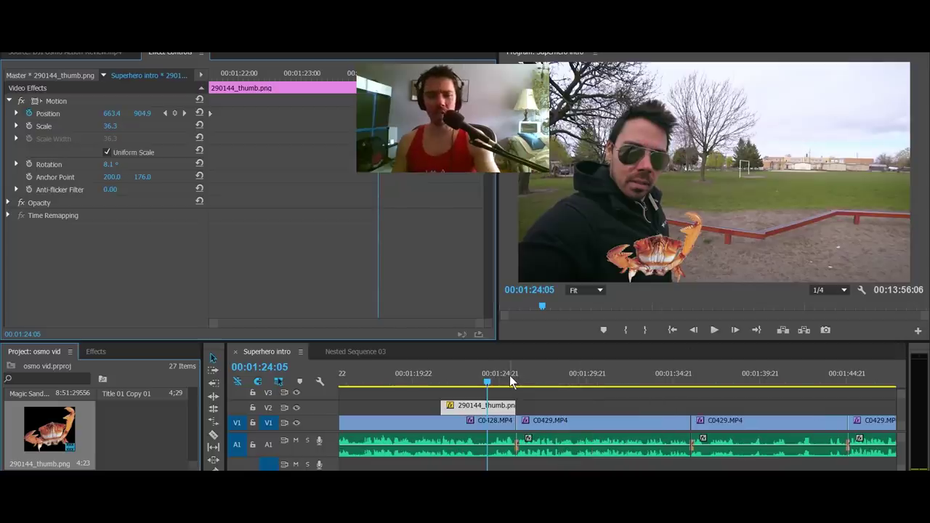
pyautogui.hotkey('ctrl', 's')
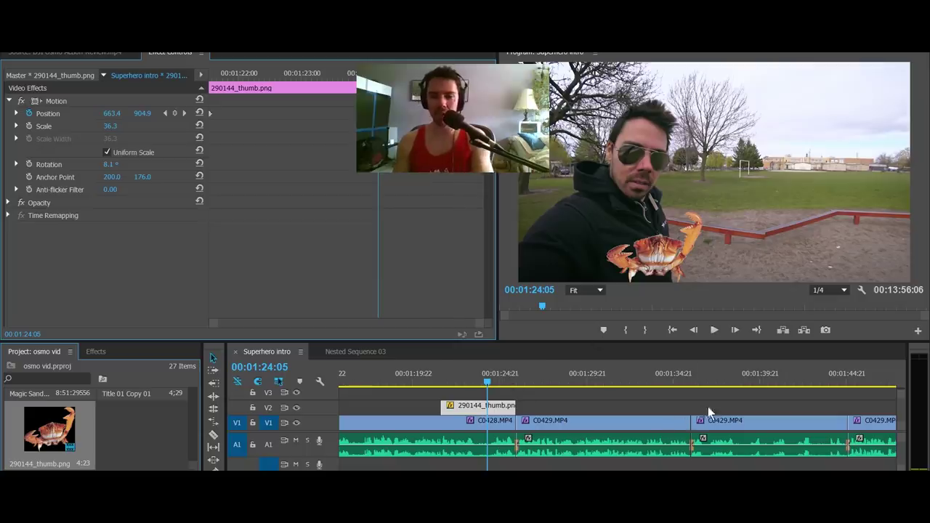
# - Park the playhead at 00:01:38:17 for the music cue and bring up the Start menu
pyautogui.scroll(-1, 523, 388)
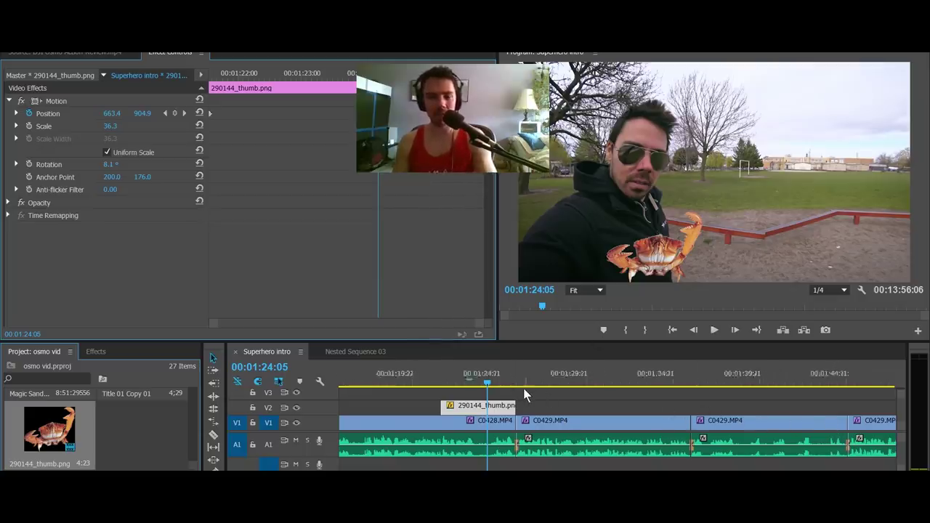
pyautogui.click(721, 375)
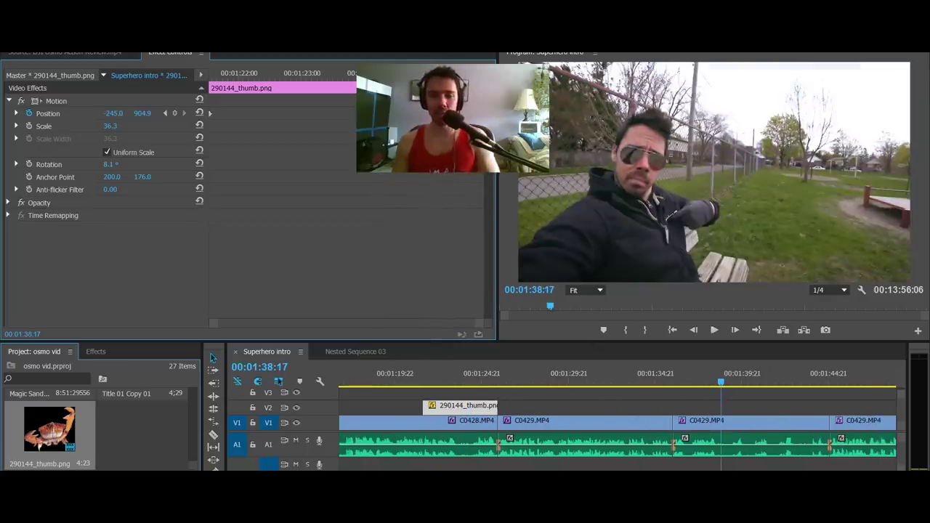
pyautogui.moveTo(554, 471)
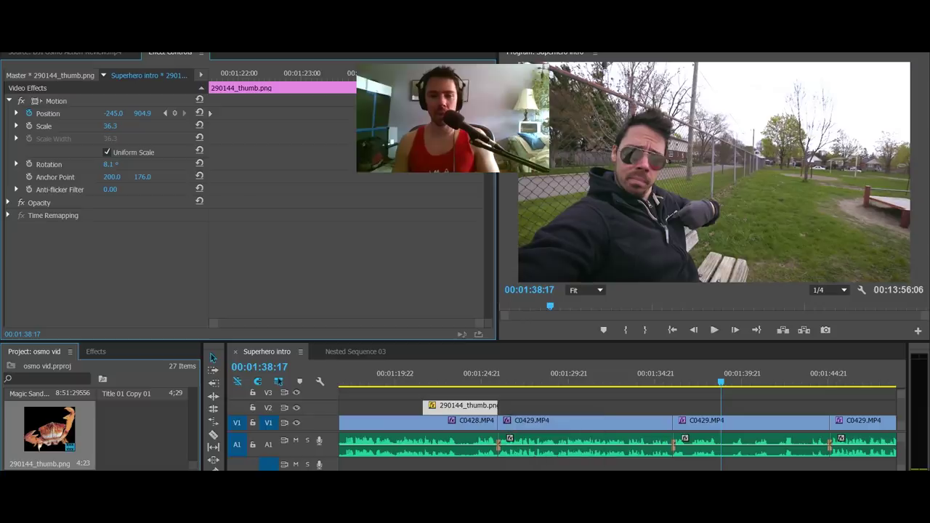
pyautogui.press('super')
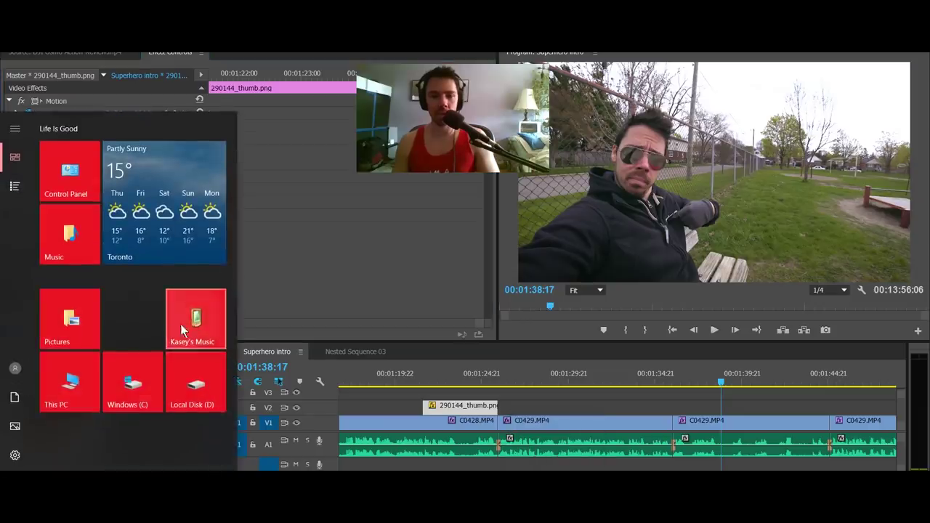
# - Drag Night Hawk of the Mountain Flower.mp3 from the music folder into the timeline and enlarge the track area
pyautogui.click(190, 324)
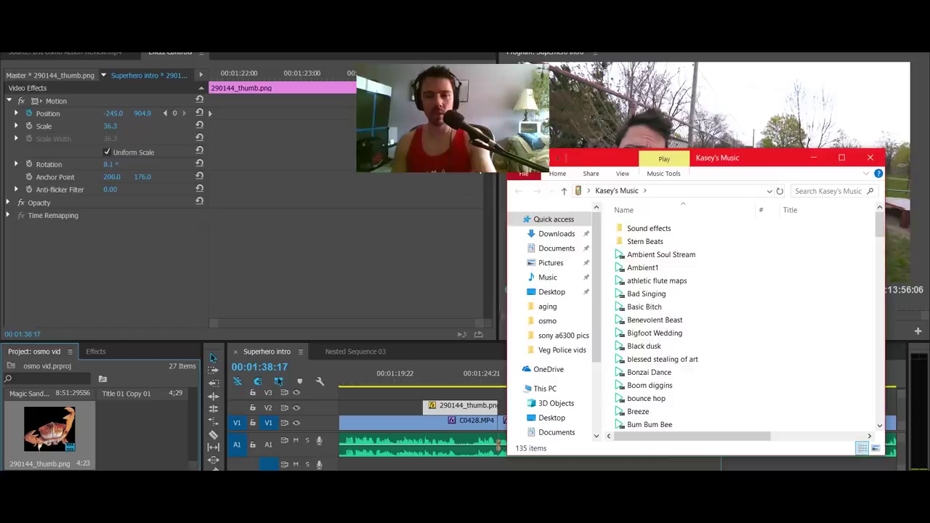
pyautogui.scroll(-20, 654, 240)
pyautogui.click(649, 227)
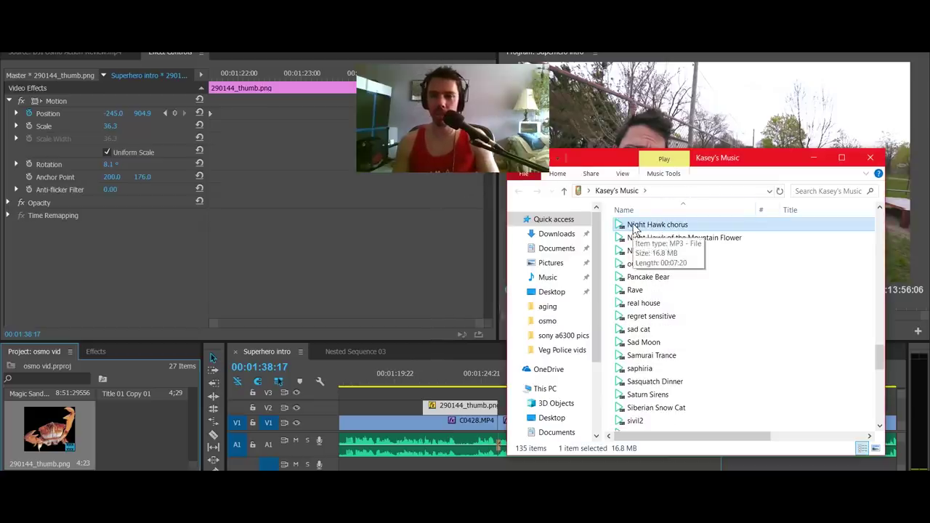
pyautogui.moveTo(632, 240); pyautogui.dragTo(138, 429)
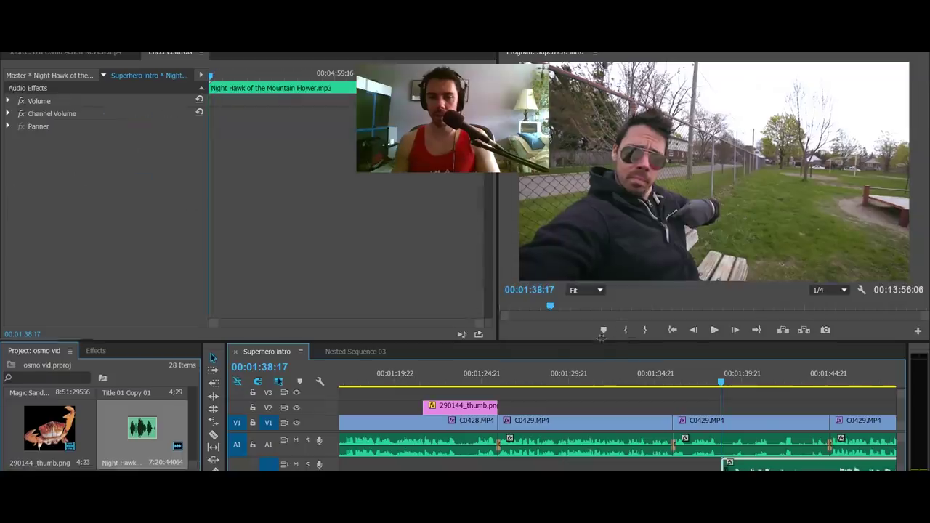
pyautogui.moveTo(602, 341); pyautogui.dragTo(602, 294)
# - Place the Night Hawk music on Audio 2 and shift it slightly earlier to about 01:38:00
pyautogui.moveTo(758, 456); pyautogui.dragTo(758, 456)
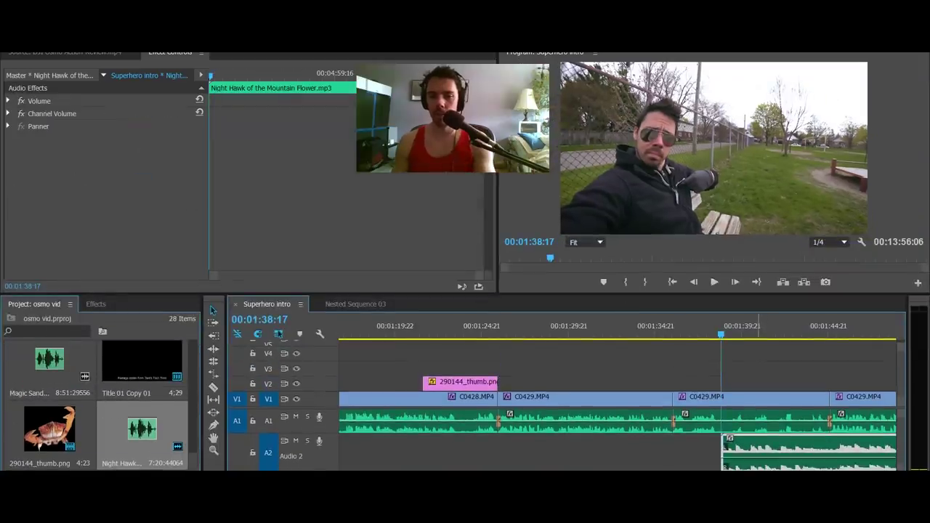
pyautogui.click(694, 326)
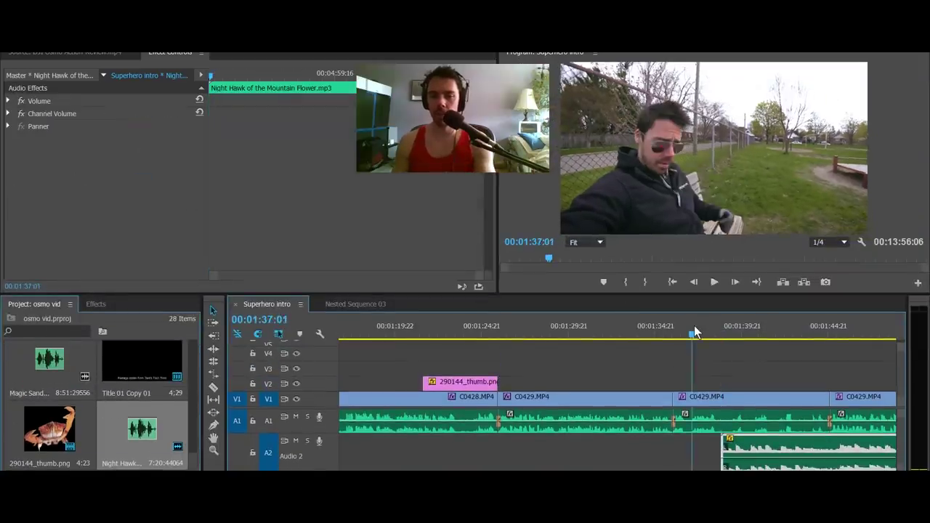
pyautogui.press('space')
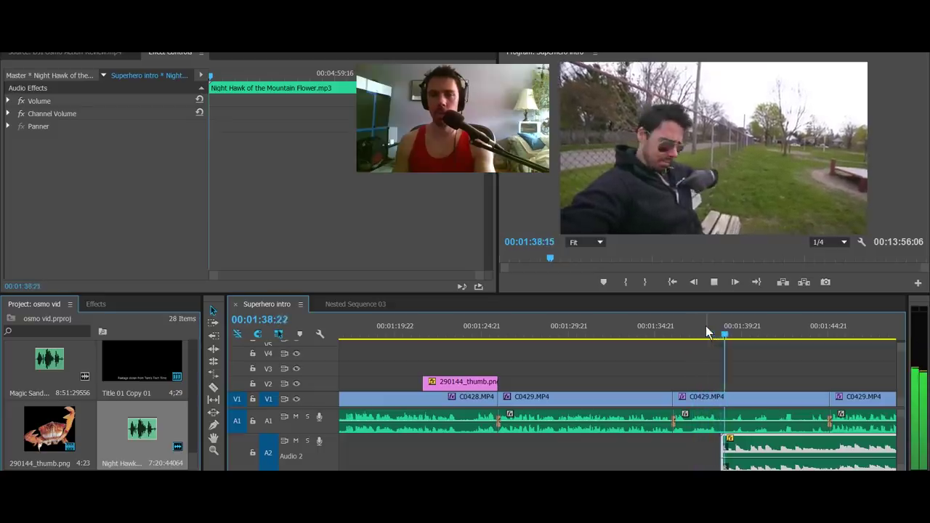
pyautogui.press('space')
pyautogui.press('=')
pyautogui.moveTo(575, 450); pyautogui.dragTo(535, 393)
# - Trim the music's start a little later and replay the entry from 00:01:37:11
pyautogui.click(457, 331)
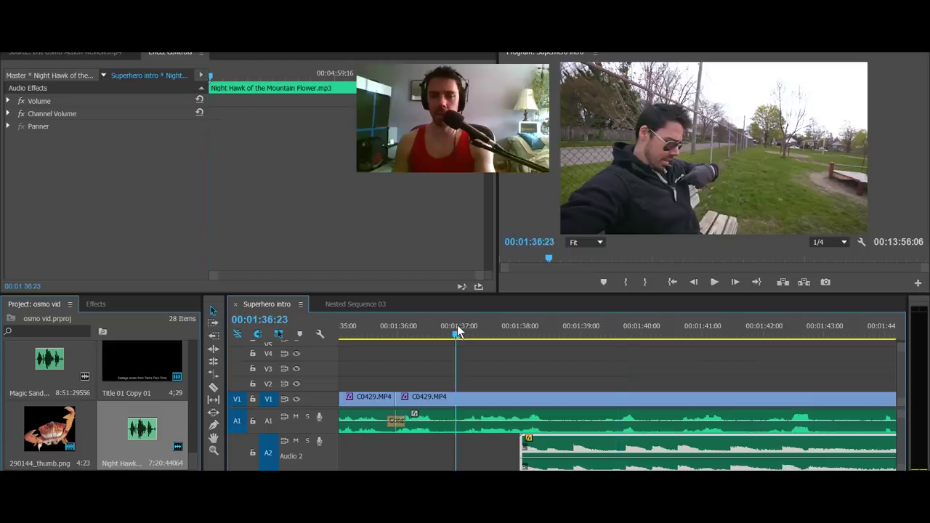
pyautogui.press('space')
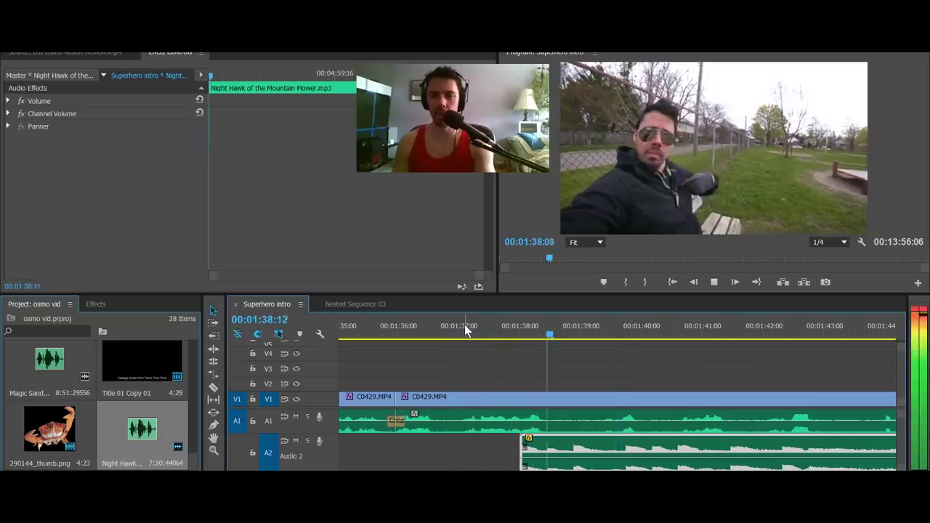
pyautogui.press('space')
pyautogui.moveTo(534, 438); pyautogui.dragTo(543, 439)
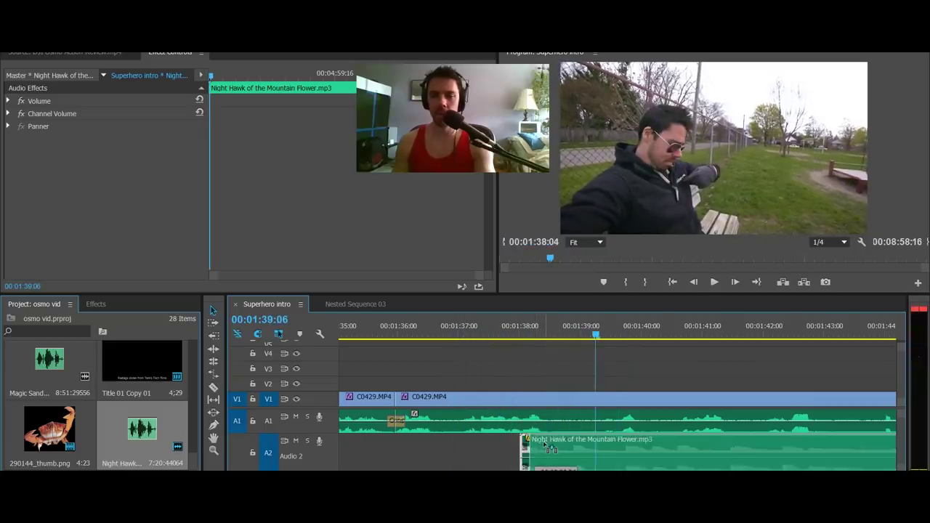
pyautogui.click(467, 329)
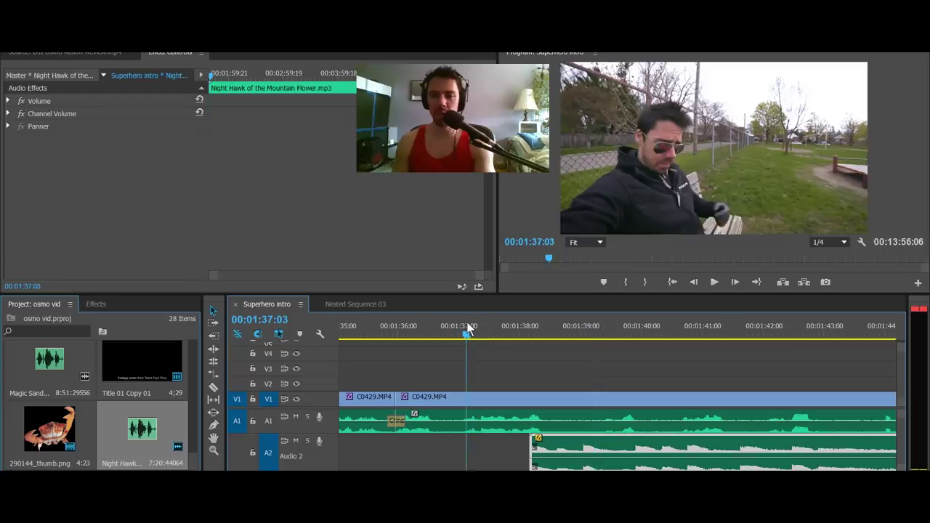
pyautogui.press('space')
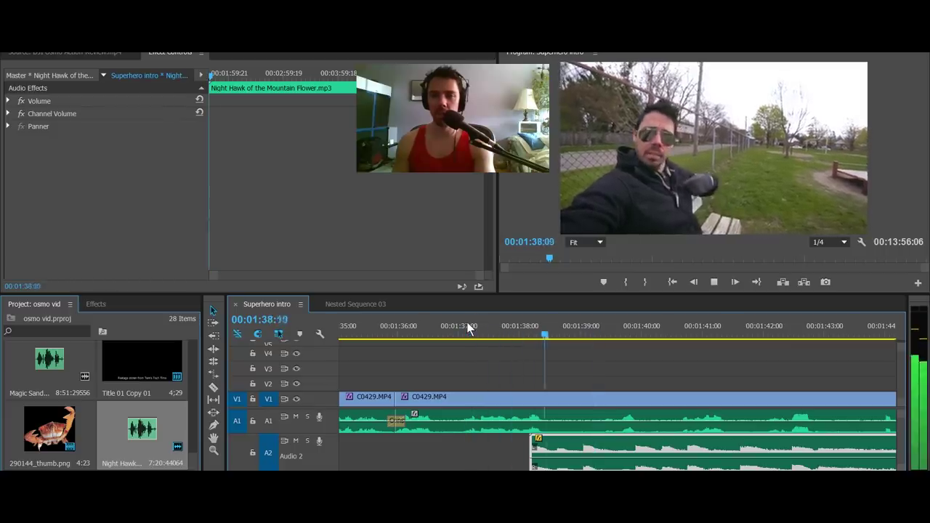
pyautogui.click(467, 329)
pyautogui.click(487, 334)
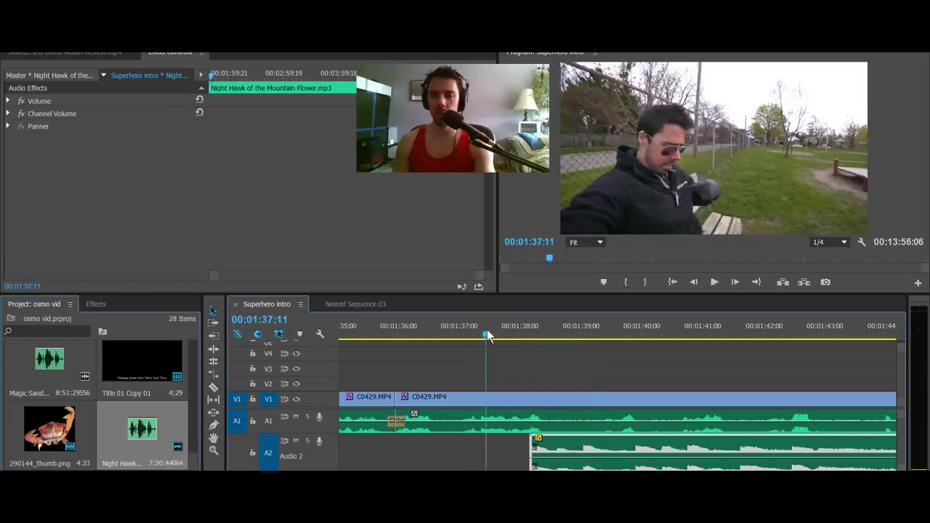
pyautogui.press('space')
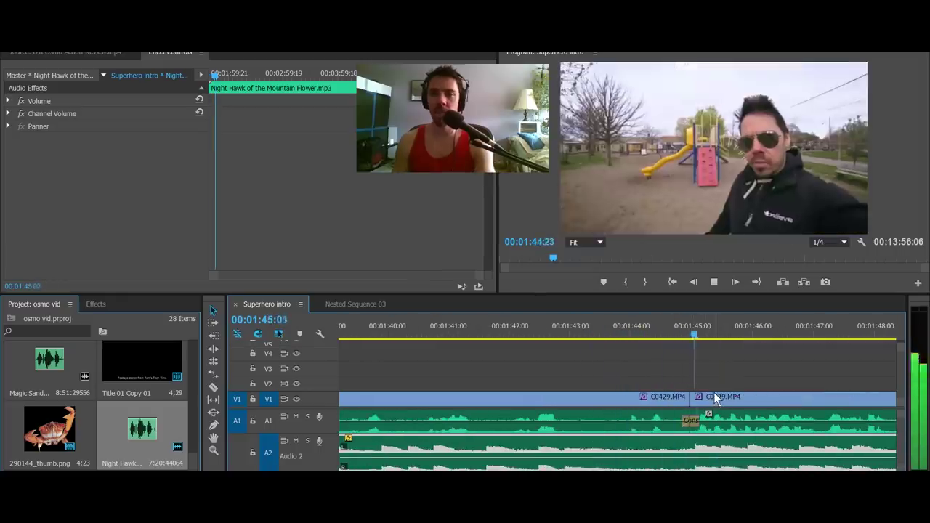
pyautogui.press('space')
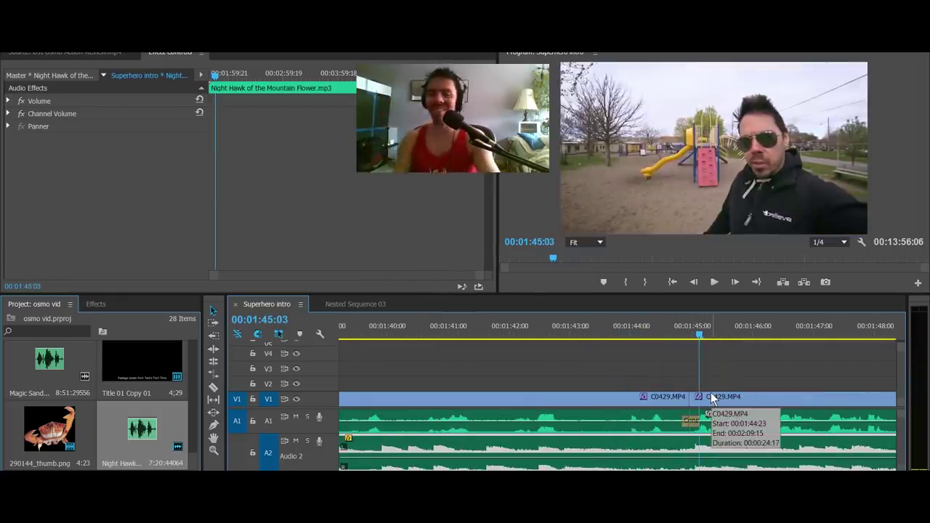
# - Cut the music at 00:01:44:03, delete the tail and add a default fade-out
pyautogui.click(614, 330)
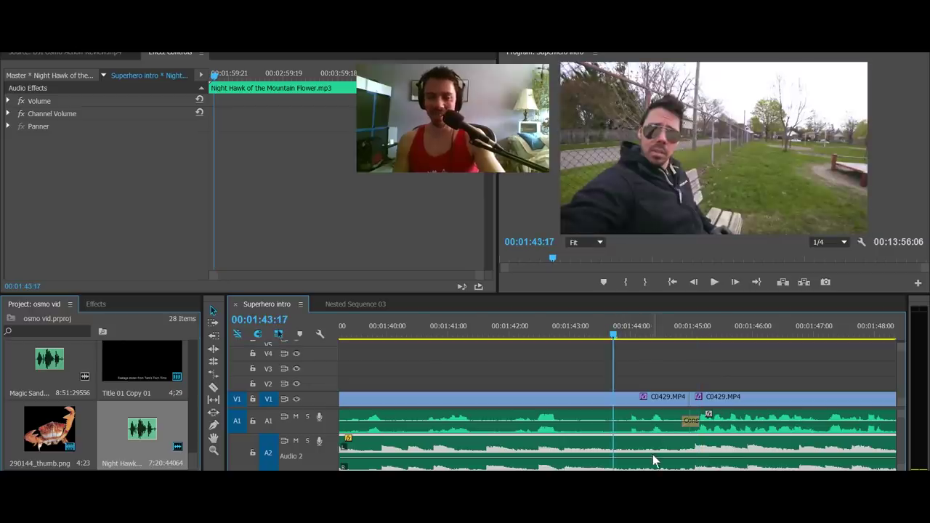
pyautogui.press('space')
pyautogui.press('space')
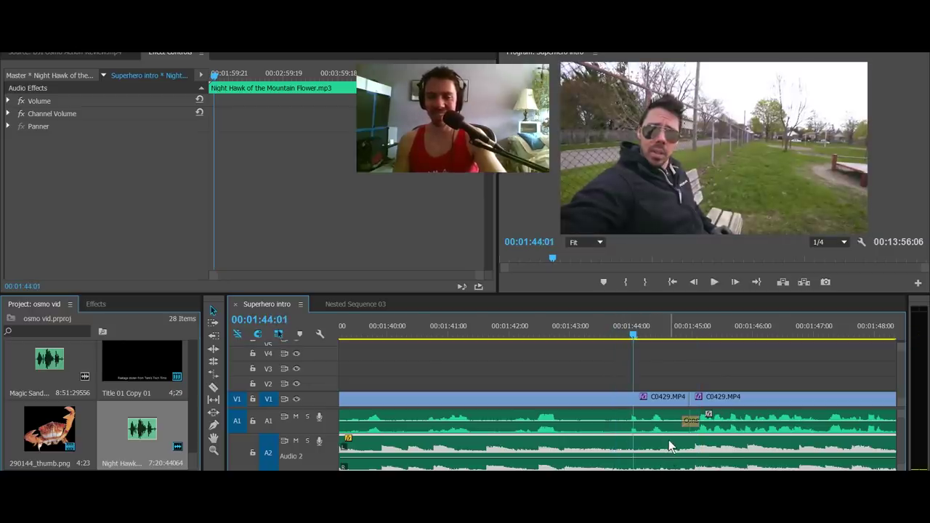
pyautogui.press('Right')
pyautogui.press('Right')
pyautogui.hotkey('ctrl', 'k')
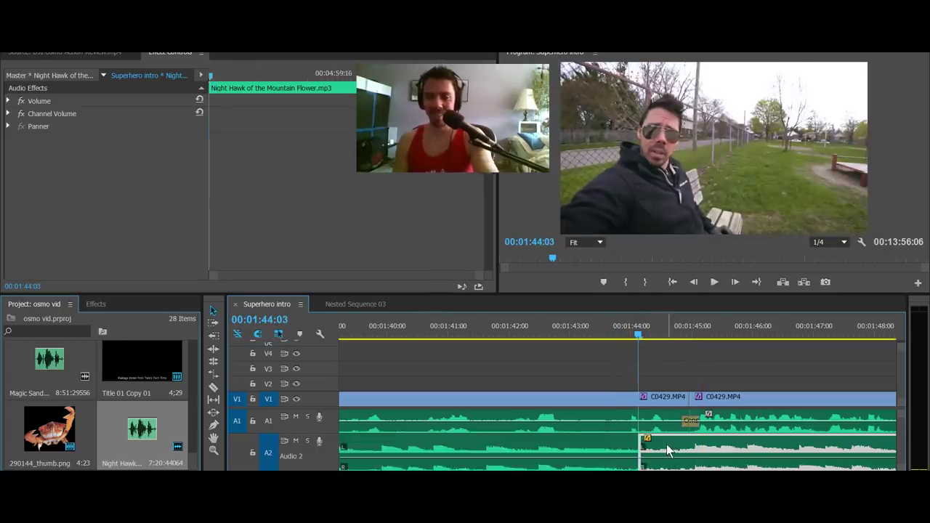
pyautogui.press('Delete')
pyautogui.rightClick(634, 444)
pyautogui.click(672, 428)
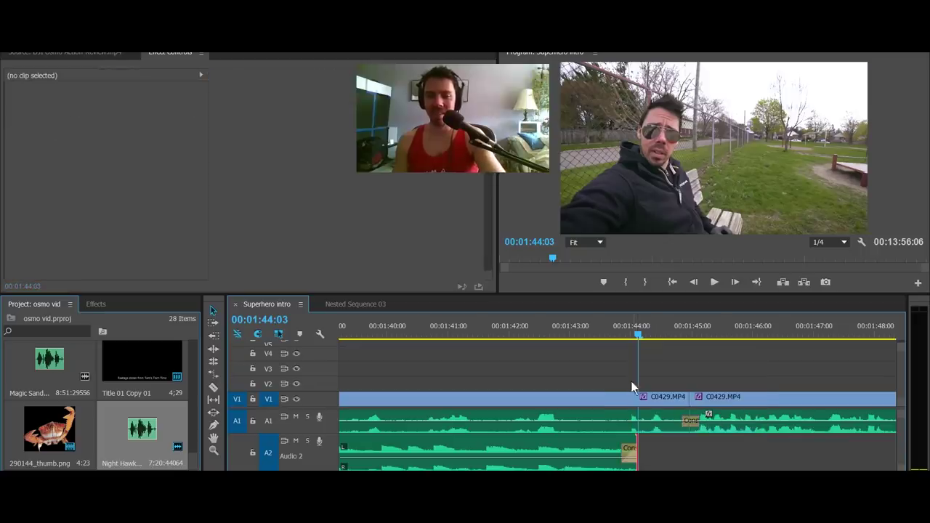
# - Review the music fade-out and save the project
pyautogui.click(574, 322)
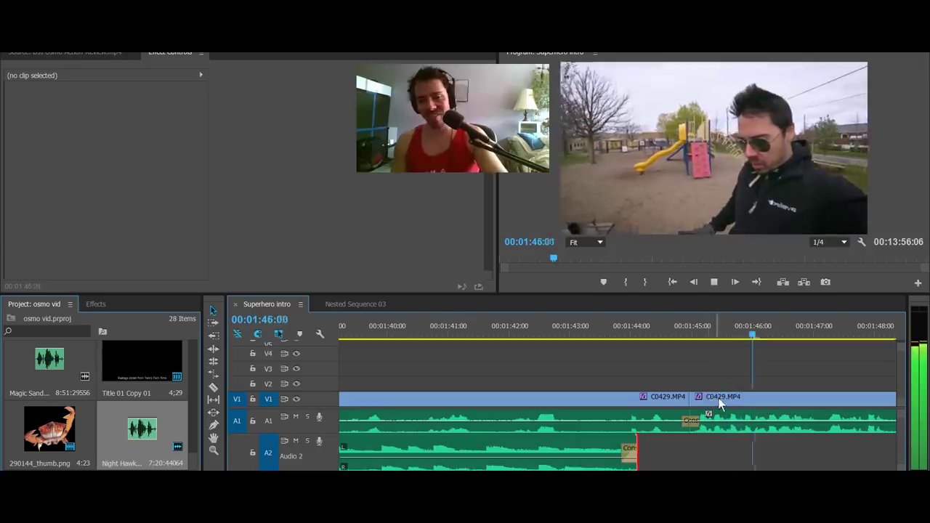
pyautogui.press('space')
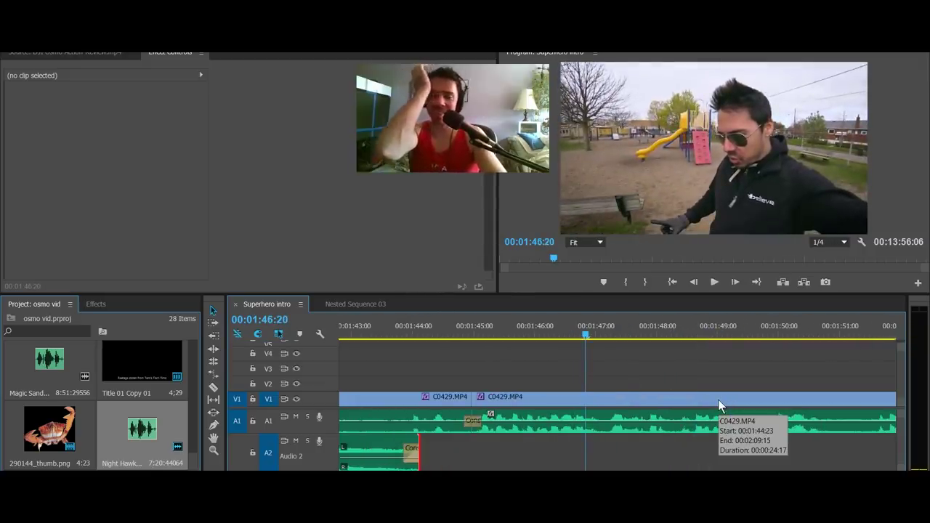
pyautogui.hotkey('ctrl', 's')
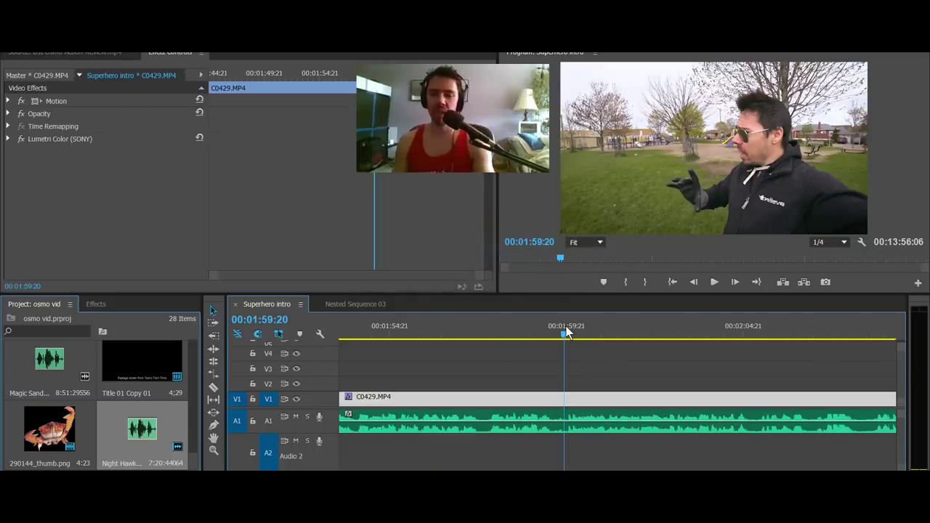
pyautogui.press('space')
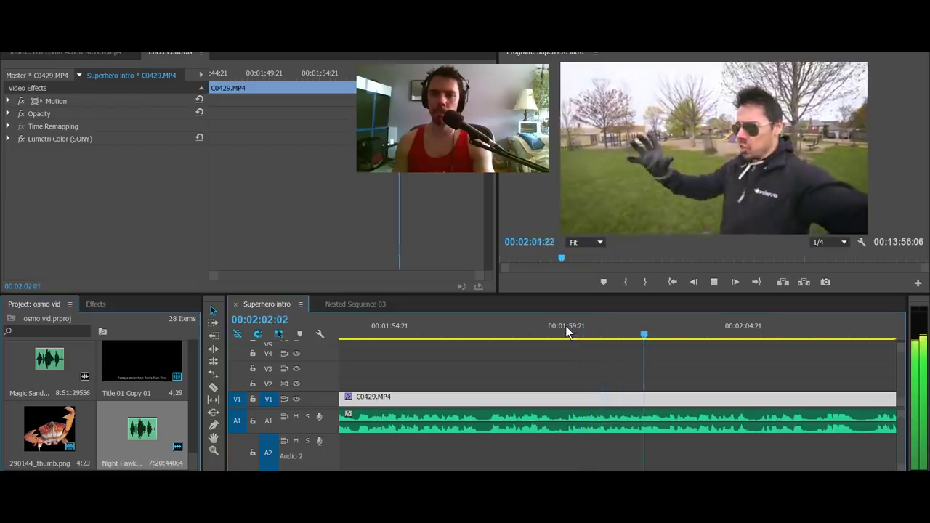
pyautogui.press('space')
# - Preview DJI Osmo Action Review.mp4 and add it on V2 above the vlog footage
pyautogui.click(93, 304)
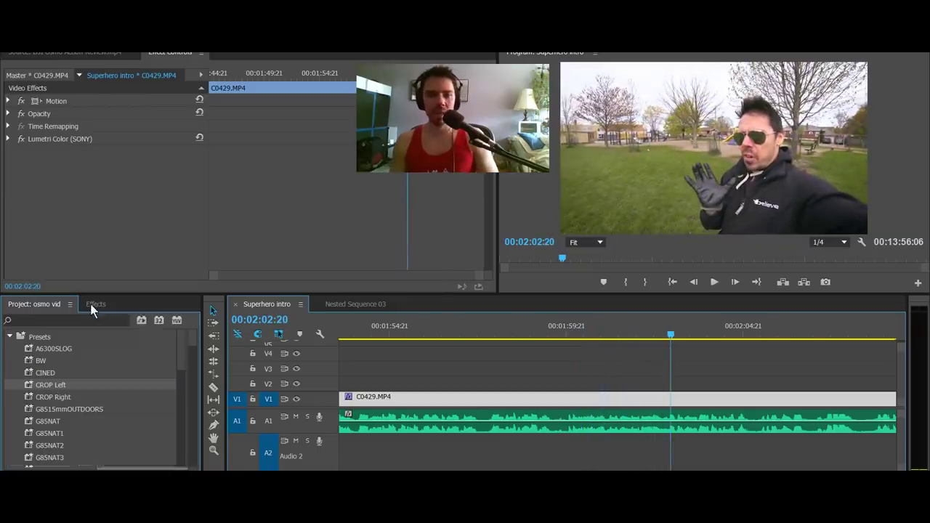
pyautogui.click(28, 305)
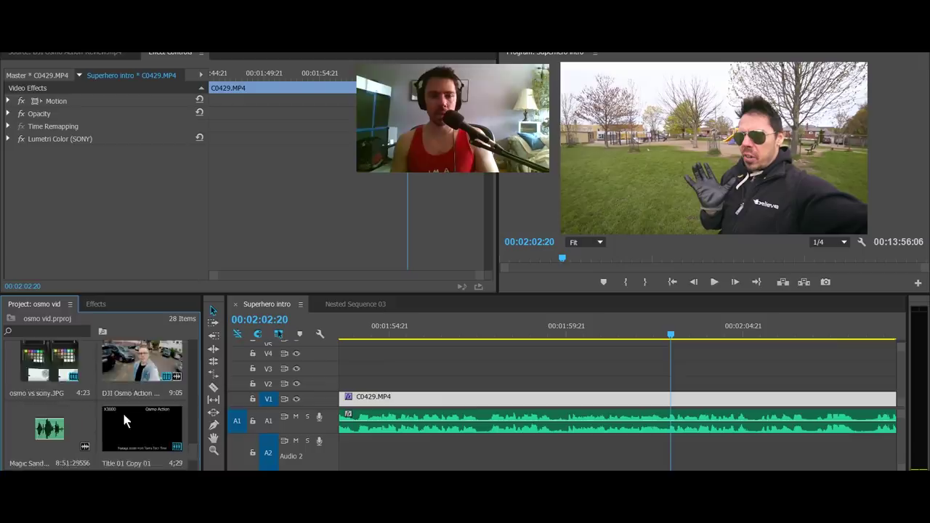
pyautogui.scroll(-1, 123, 414)
pyautogui.doubleClick(129, 422)
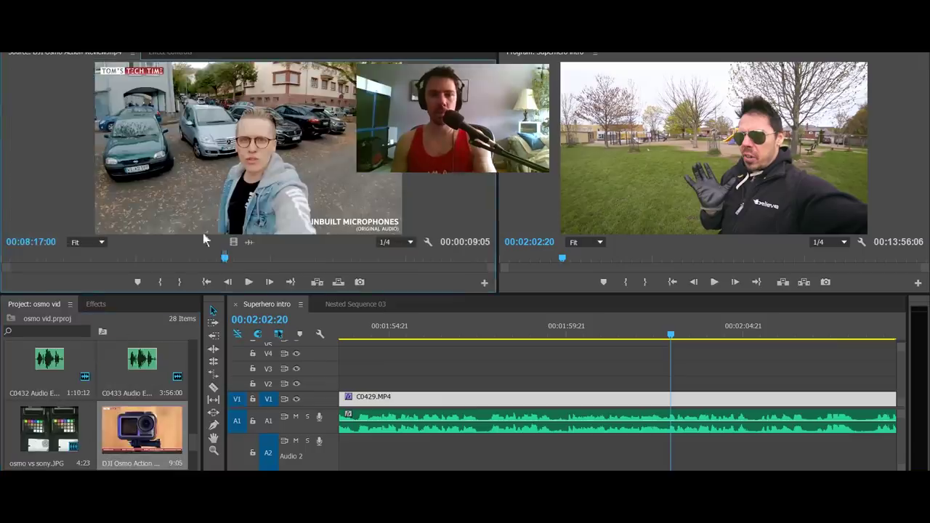
pyautogui.moveTo(223, 262); pyautogui.dragTo(222, 260)
pyautogui.moveTo(234, 242); pyautogui.dragTo(572, 388)
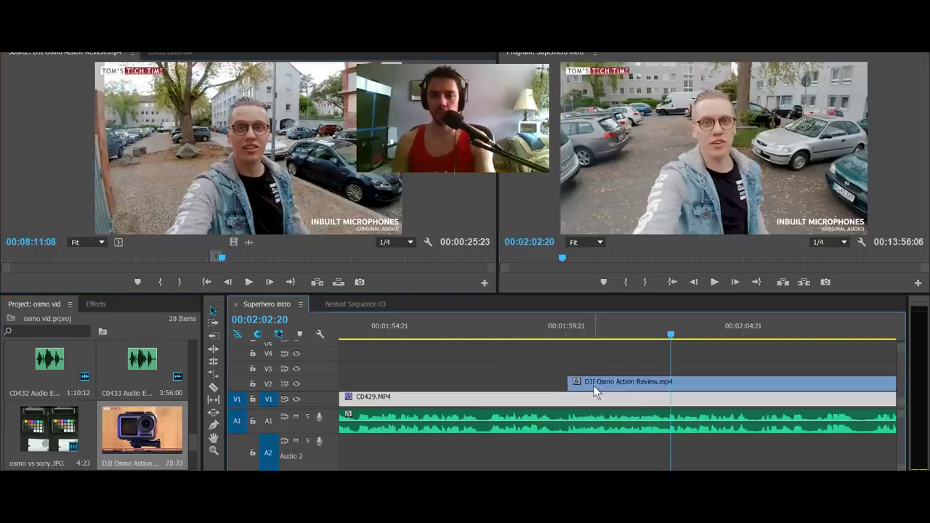
# - Move the Osmo clip to X 428 and crop its right side to 26.3 % with CROP Right
pyautogui.click(166, 54)
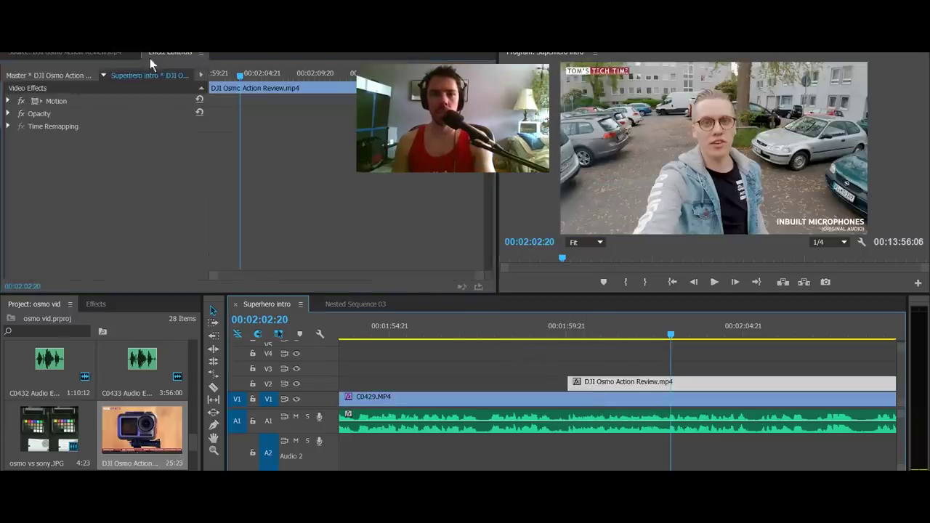
pyautogui.click(11, 101)
pyautogui.moveTo(111, 113); pyautogui.dragTo(69, 113)
pyautogui.click(96, 304)
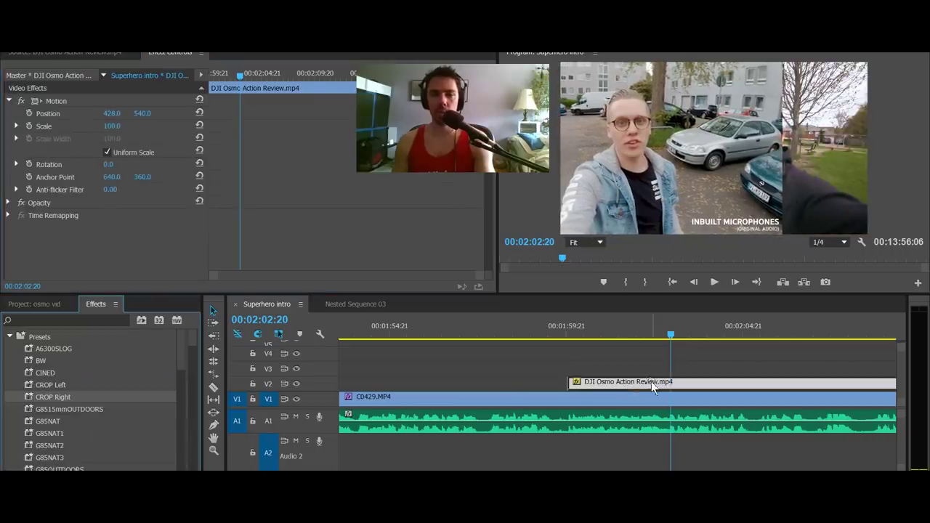
pyautogui.moveTo(651, 381); pyautogui.dragTo(651, 382)
pyautogui.scroll(-1, 133, 247)
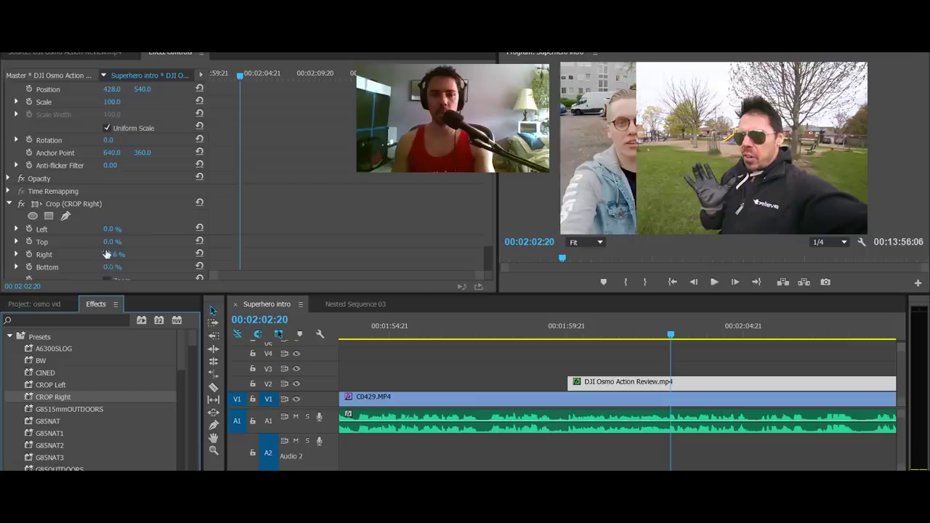
pyautogui.moveTo(106, 253); pyautogui.dragTo(83, 254)
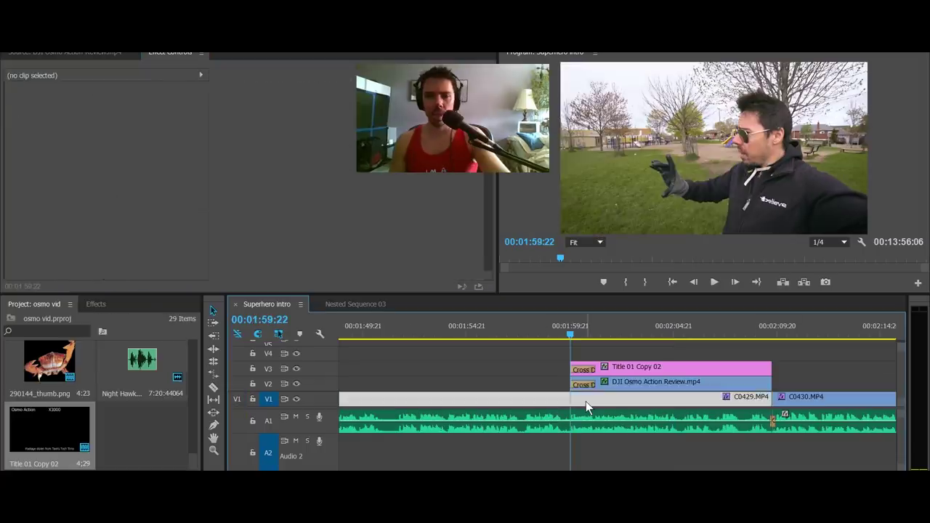
# - Clear the Cross Dissolves from the V2 Osmo clip and the V3 title
pyautogui.click(586, 401)
pyautogui.click(586, 401)
pyautogui.click(583, 384)
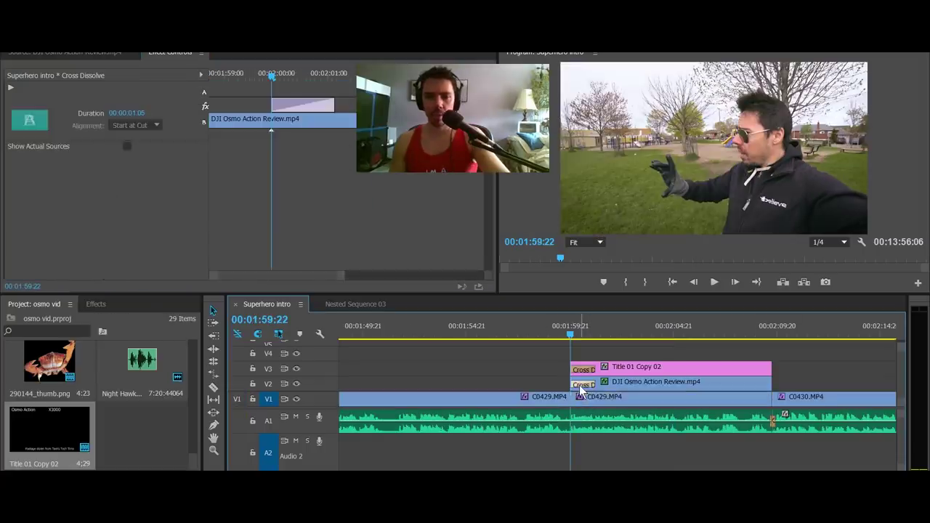
pyautogui.rightClick(582, 385)
pyautogui.click(607, 406)
pyautogui.click(586, 371)
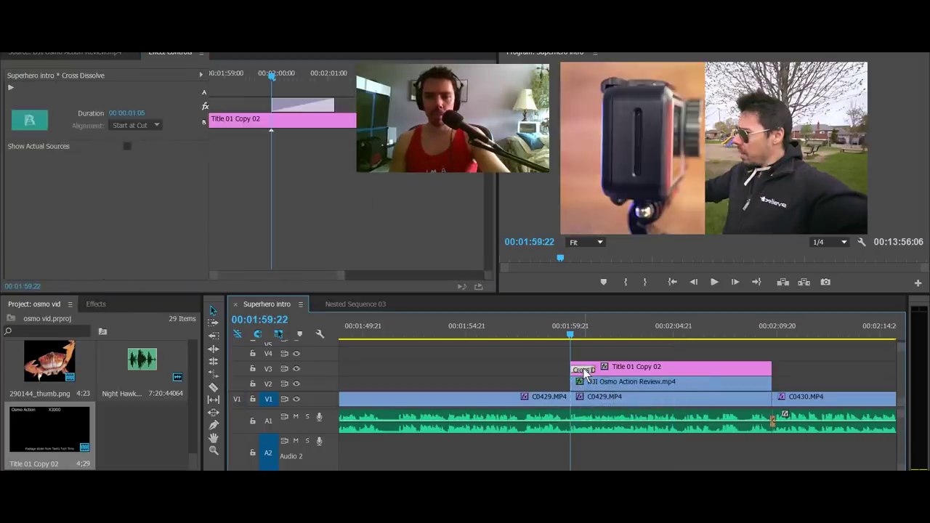
pyautogui.rightClick(586, 372)
pyautogui.click(608, 391)
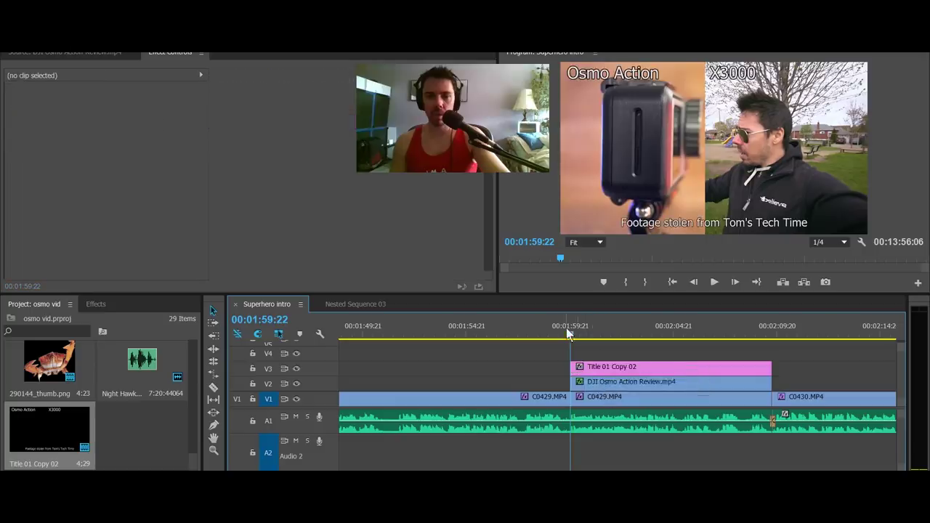
# - Slide C0429 to Position X 1202 and reduce the Osmo clip's right crop to 21.2 %
pyautogui.click(569, 334)
pyautogui.press('=')
pyautogui.click(635, 398)
pyautogui.click(10, 102)
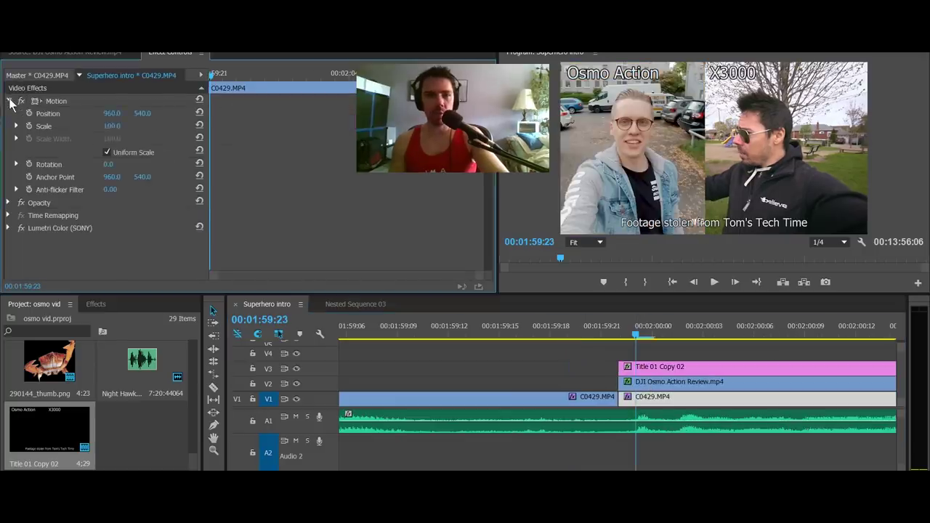
pyautogui.moveTo(114, 114); pyautogui.dragTo(146, 114)
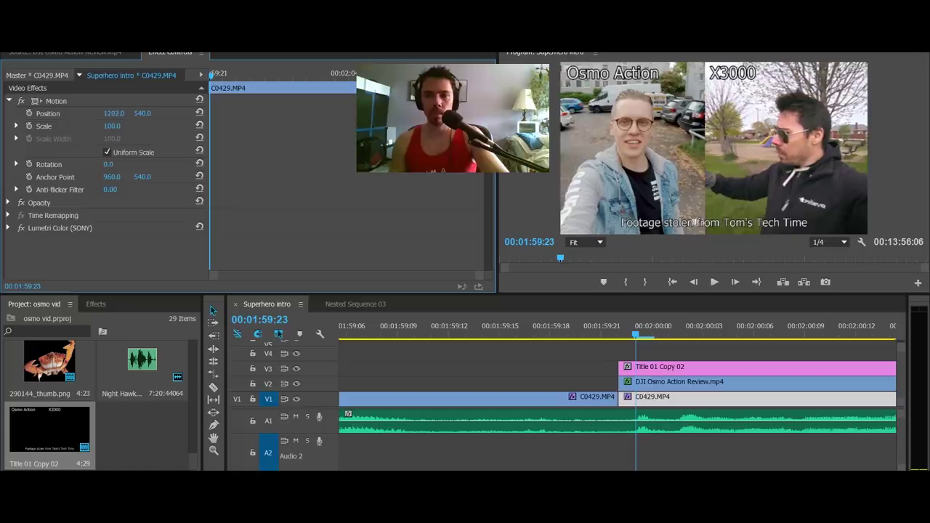
pyautogui.click(668, 381)
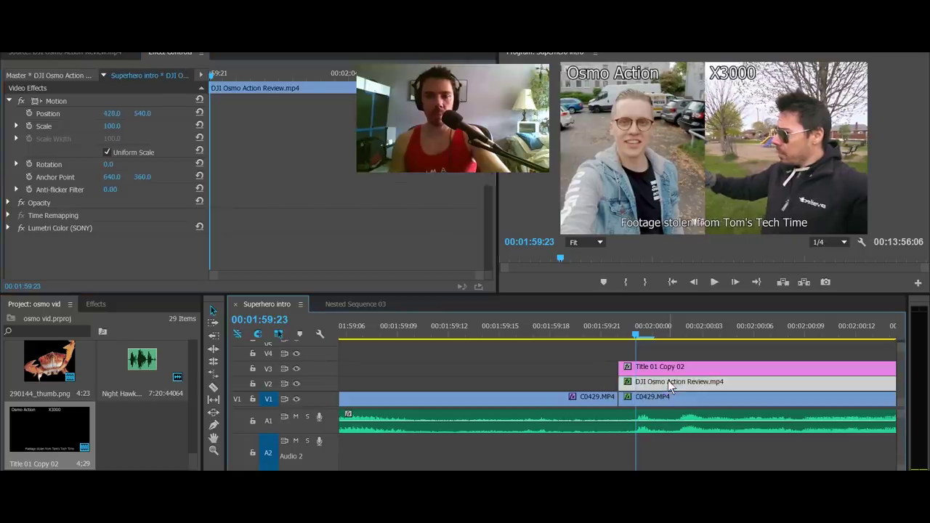
pyautogui.scroll(-1, 83, 257)
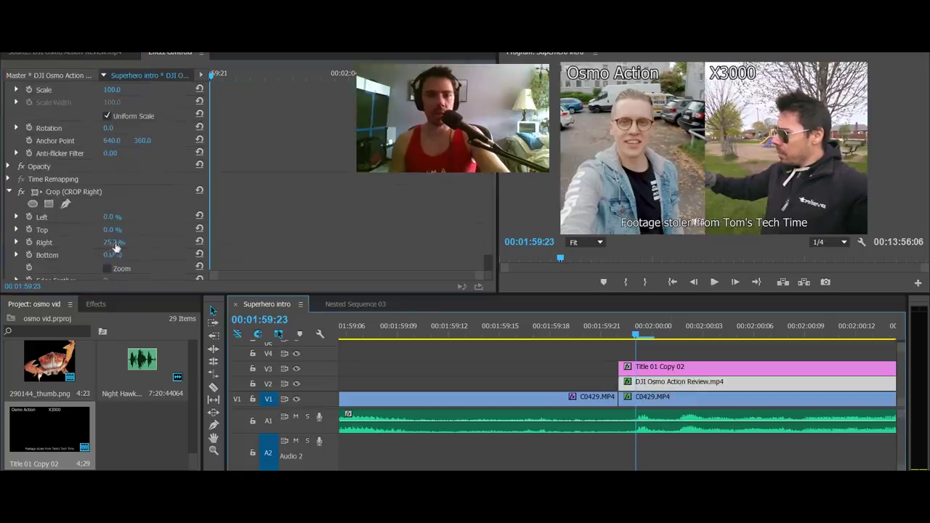
pyautogui.moveTo(115, 247); pyautogui.dragTo(92, 248)
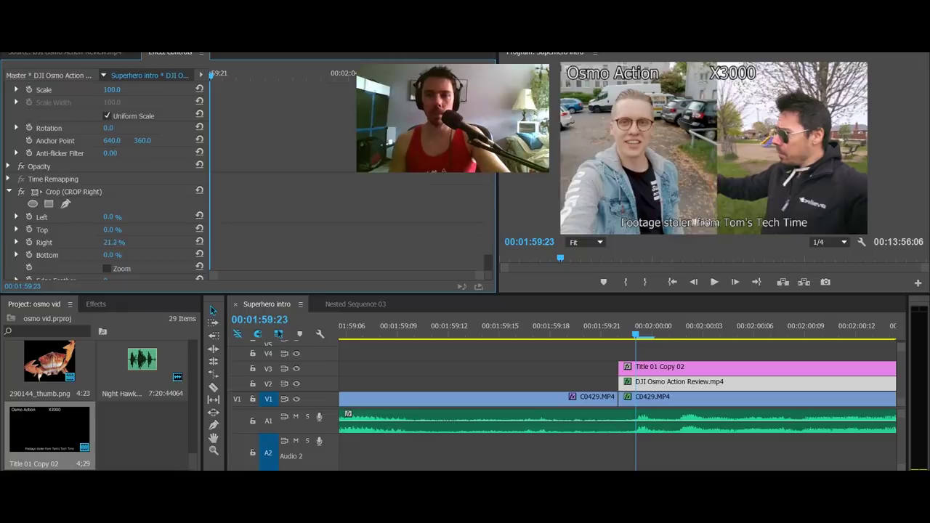
# - Nudge the X3000 label right in Title 01 Copy 02 and replay the comparison
pyautogui.doubleClick(670, 367)
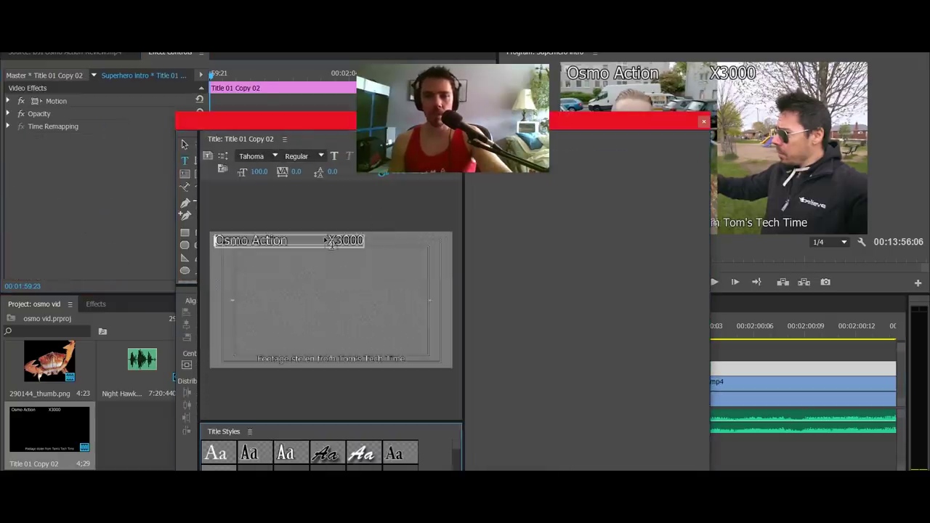
pyautogui.click(326, 241)
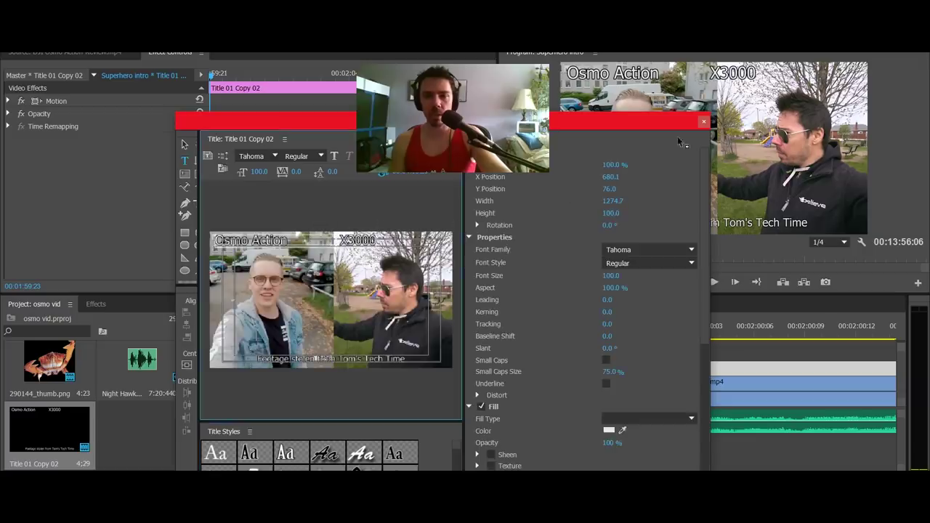
pyautogui.click(704, 121)
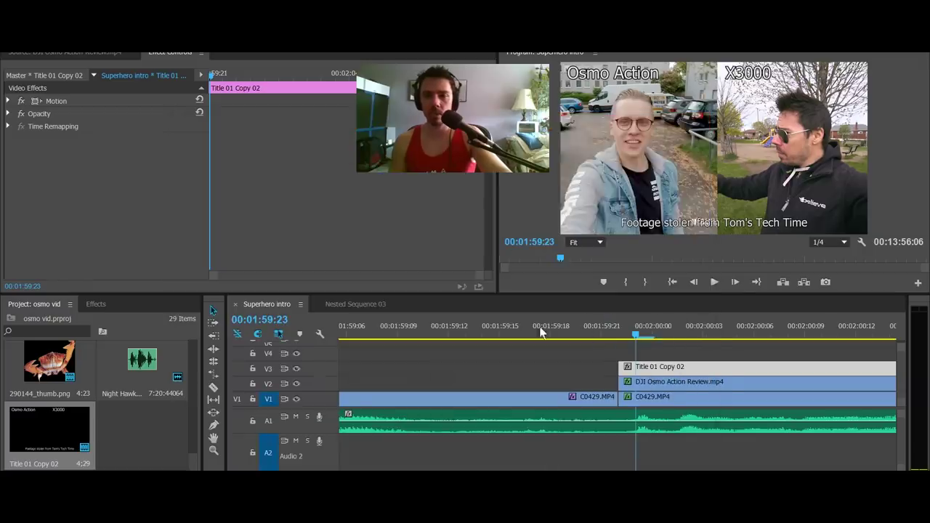
pyautogui.press('-')
pyautogui.press('-')
pyautogui.press('-')
pyautogui.click(490, 327)
pyautogui.press('space')
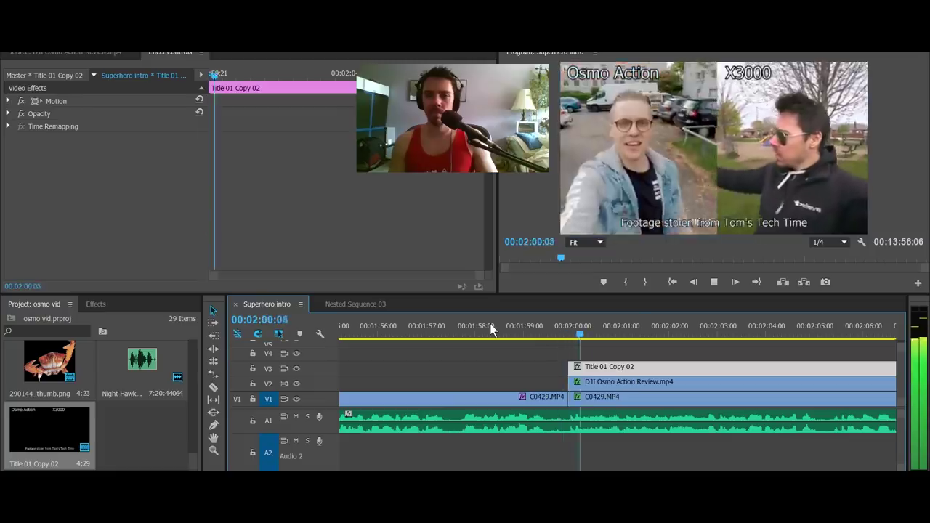
pyautogui.press('space')
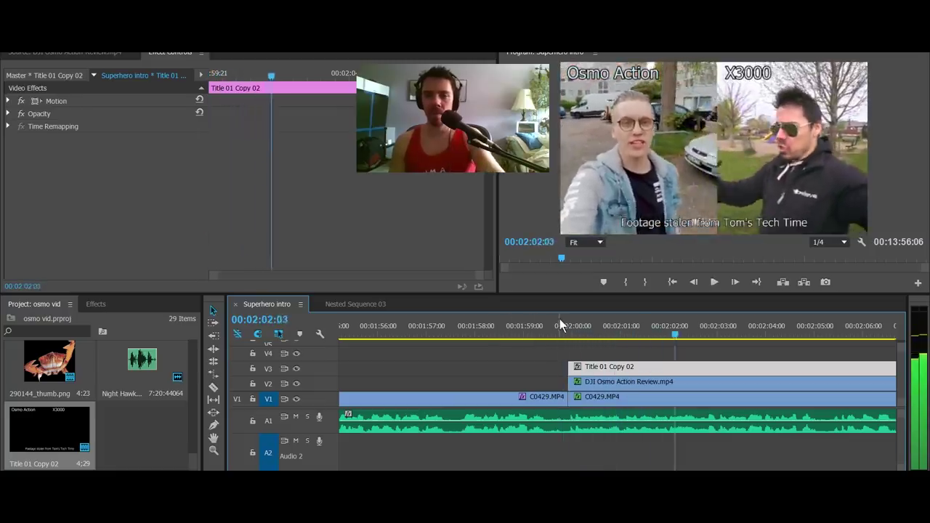
# - Trim the title to start one frame later and shift the Osmo clip one frame earlier
pyautogui.moveTo(560, 320); pyautogui.dragTo(571, 319)
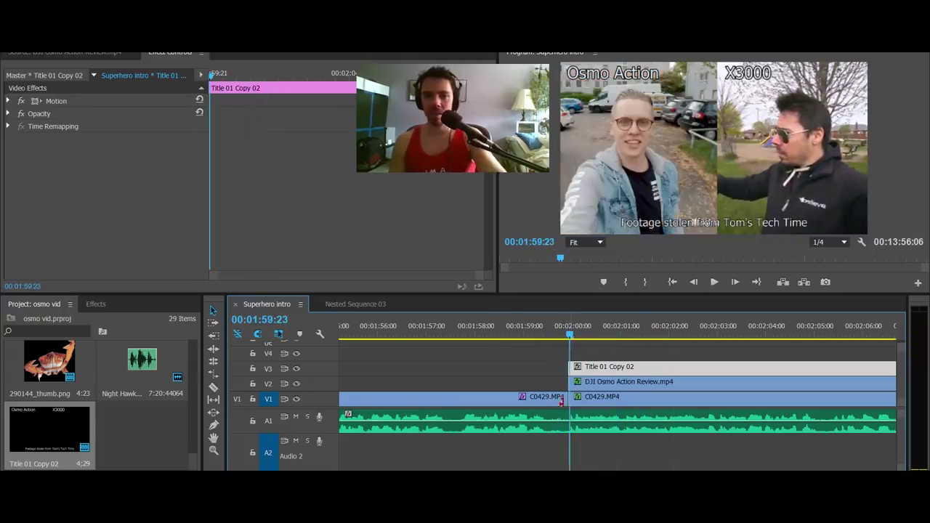
pyautogui.press('=')
pyautogui.press('=')
pyautogui.press('=')
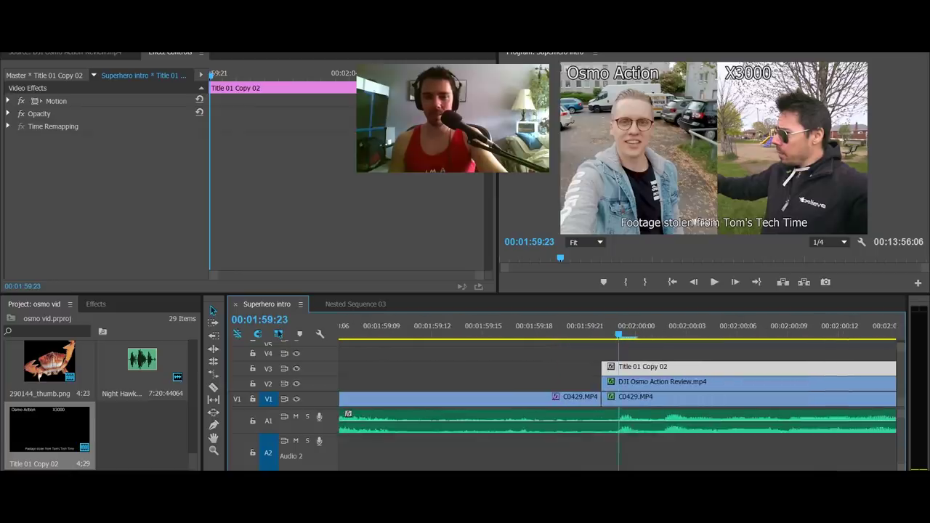
pyautogui.click(602, 334)
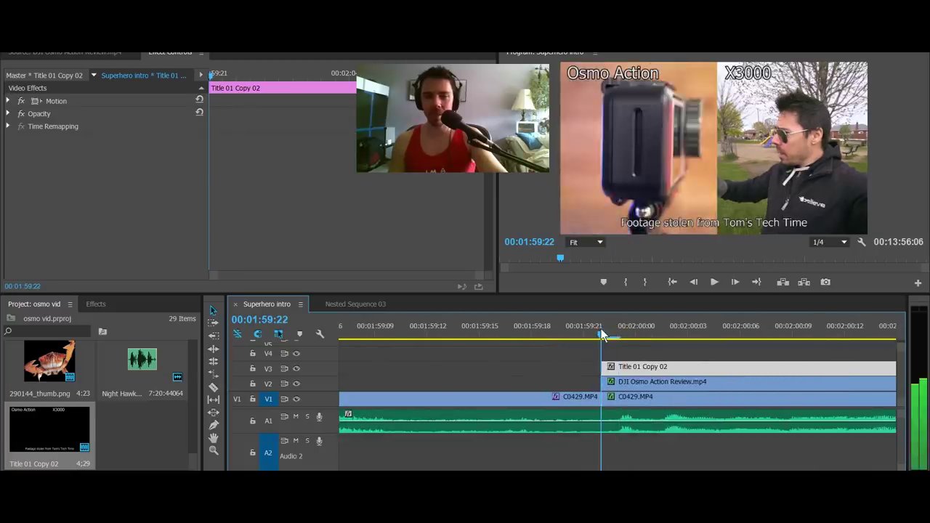
pyautogui.press('Right')
pyautogui.moveTo(603, 366); pyautogui.dragTo(620, 391)
pyautogui.click(613, 388)
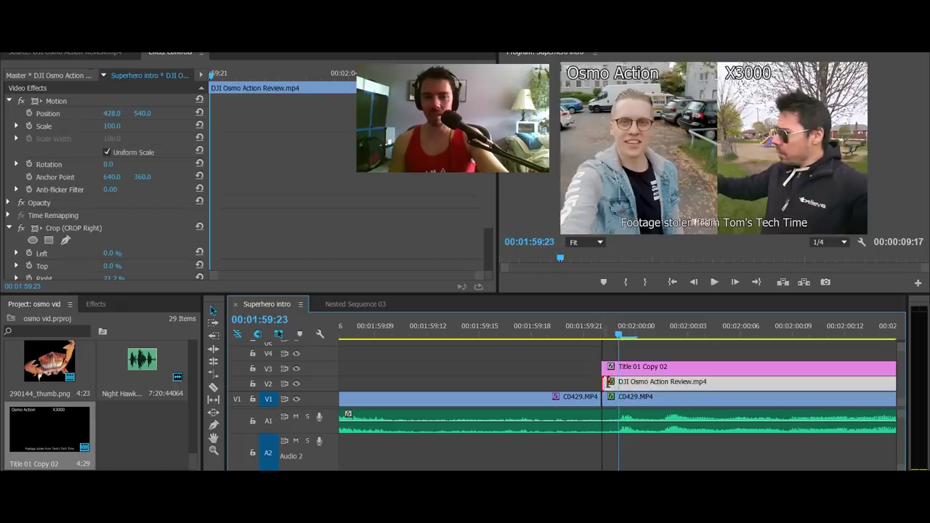
pyautogui.click(639, 384)
pyautogui.moveTo(638, 384); pyautogui.dragTo(628, 383)
# - Replay the comparison, select the title and Osmo clips together, and save the project
pyautogui.click(358, 336)
pyautogui.press('space')
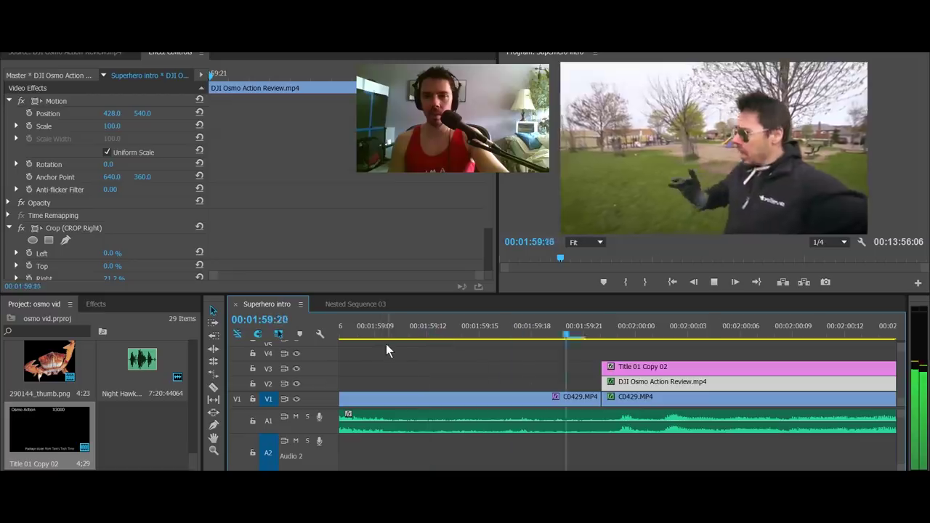
pyautogui.press('space')
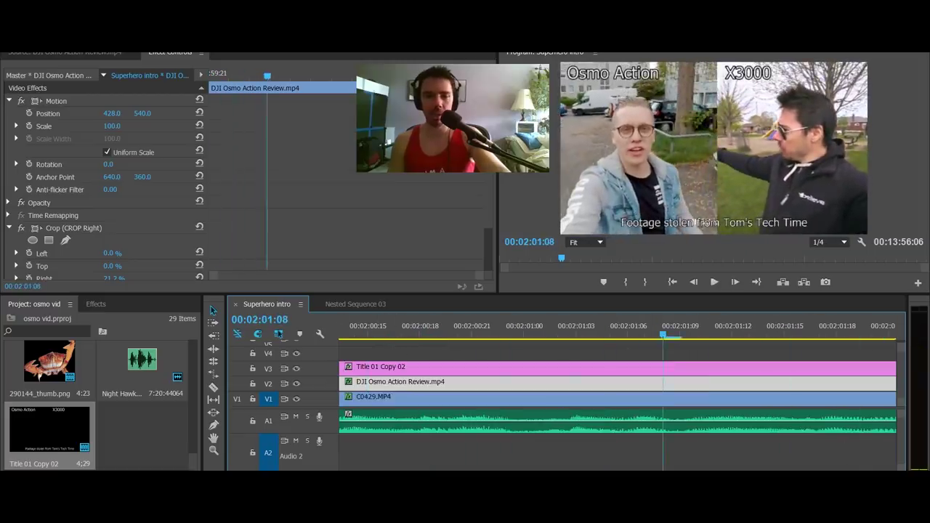
pyautogui.press('-')
pyautogui.press('-')
pyautogui.scroll(-5, 730, 440)
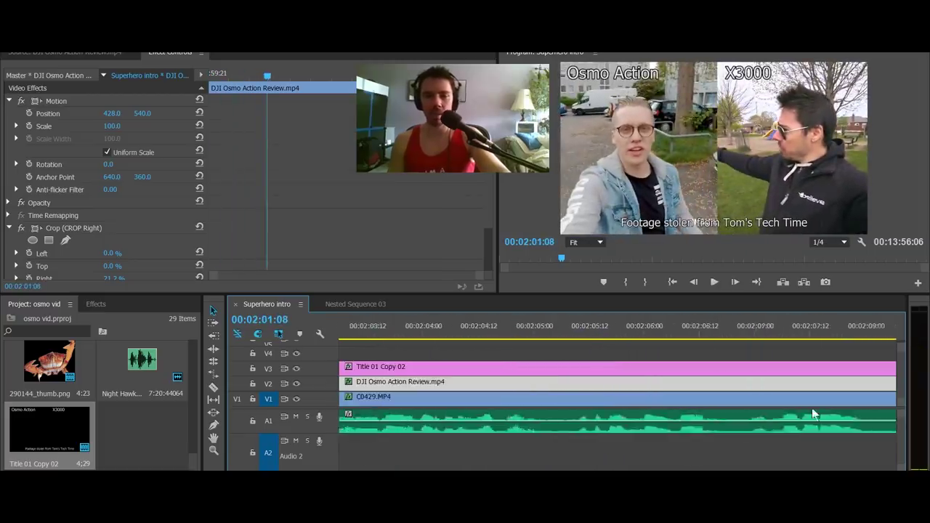
pyautogui.moveTo(751, 358); pyautogui.dragTo(721, 375)
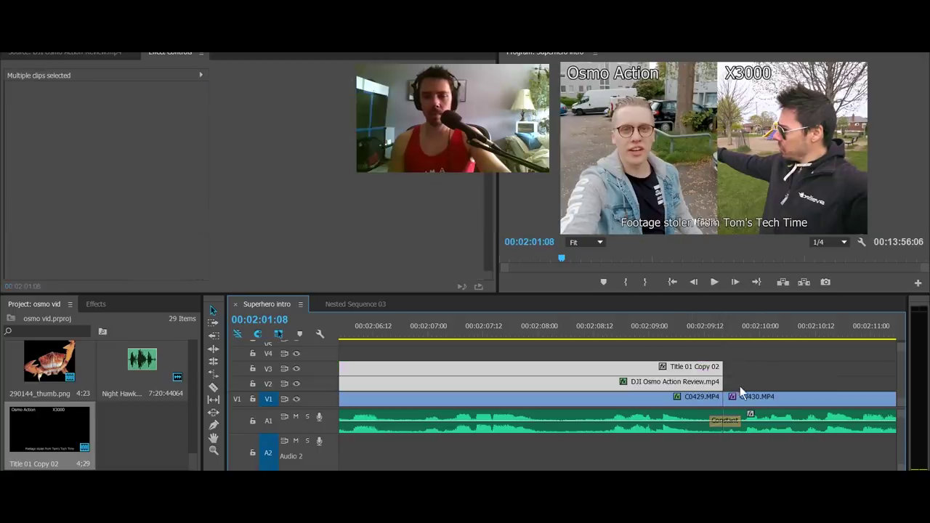
pyautogui.hotkey('ctrl', 's')
# - Zoom the timeline out to show the whole 00:13:56:06 Superhero intro sequence
pyautogui.scroll(-4, 558, 371)
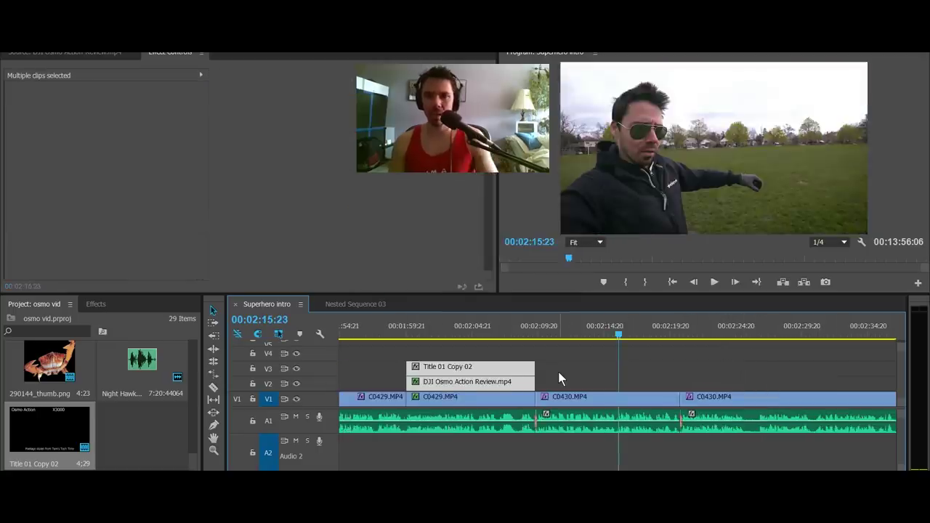
pyautogui.click(623, 400)
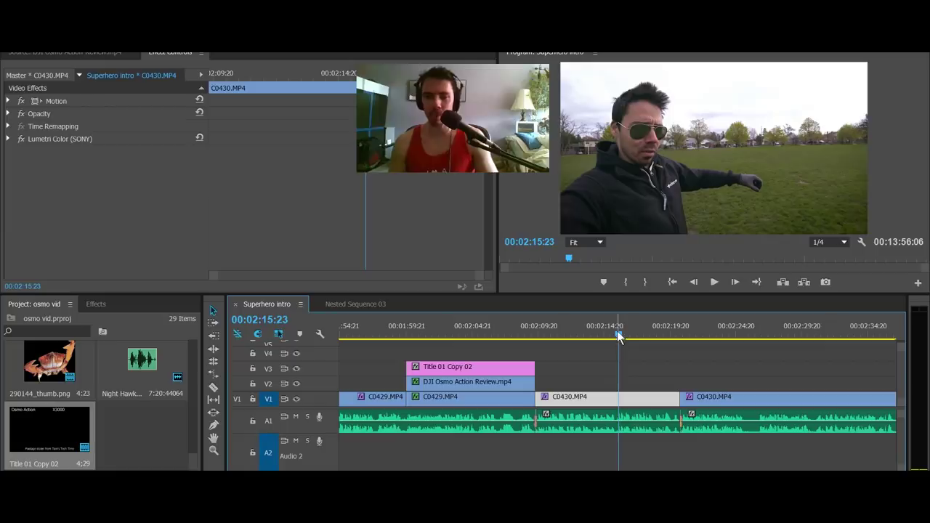
pyautogui.click(642, 377)
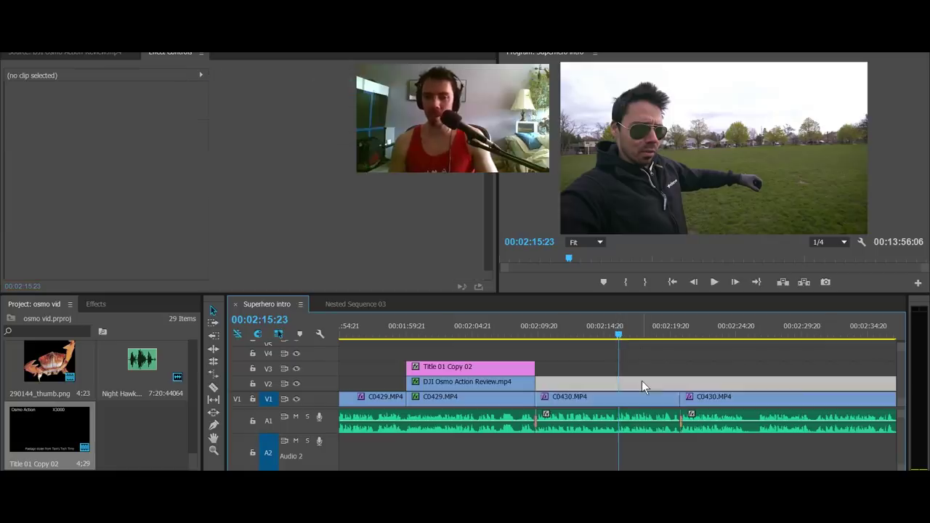
pyautogui.scroll(-5, 642, 381)
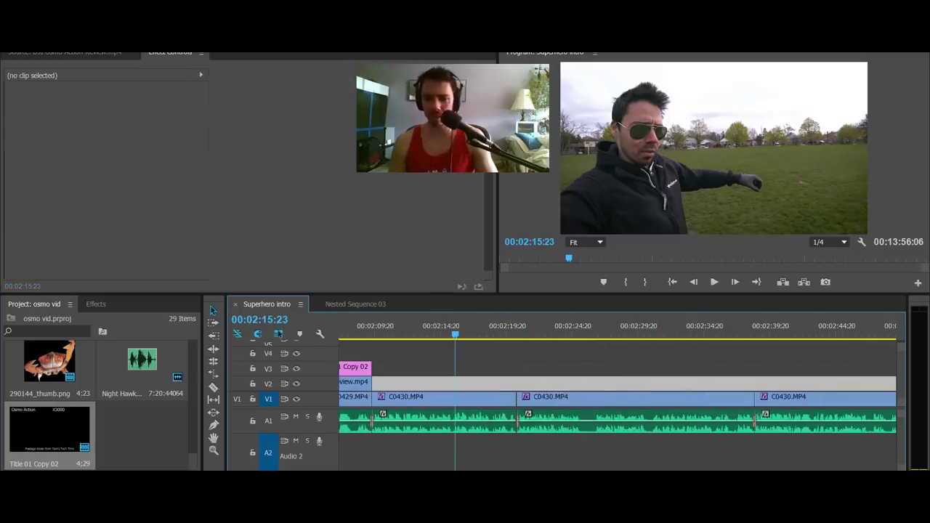
pyautogui.press('-')
pyautogui.press('-')
pyautogui.press('-')
pyautogui.press('-')
pyautogui.press('-')
pyautogui.press('-')
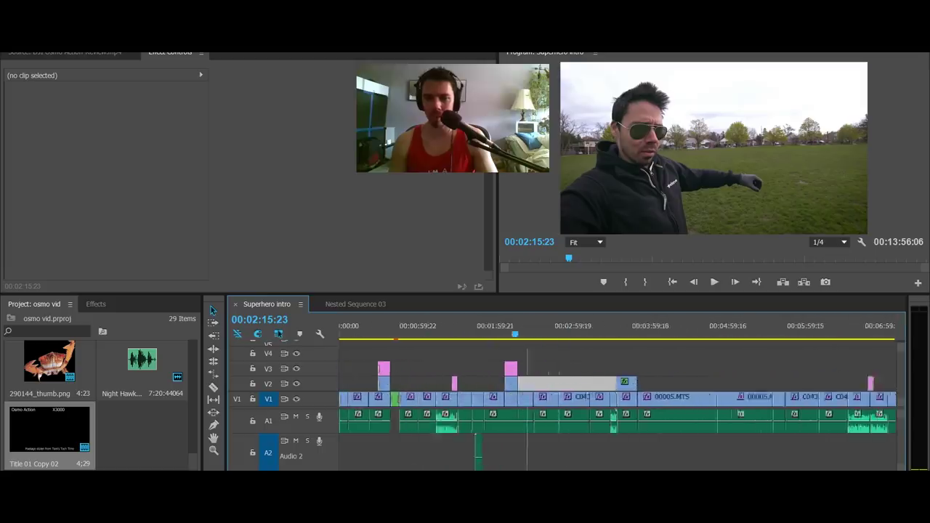
pyautogui.press('-')
pyautogui.press('-')
pyautogui.press('-')
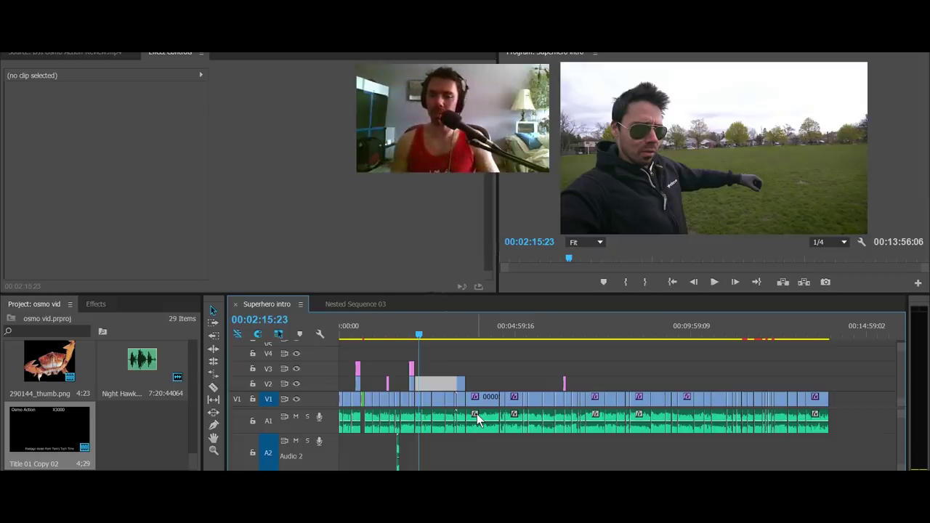
pyautogui.click(428, 404)
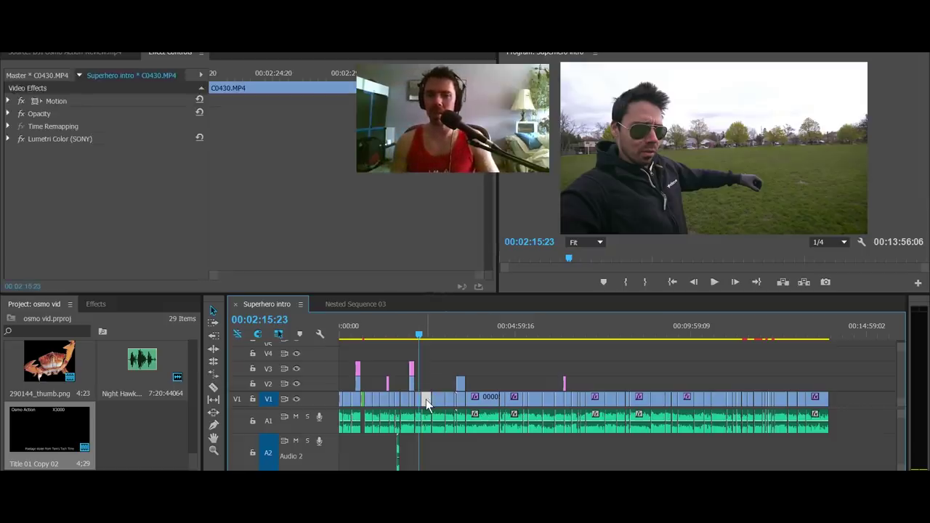